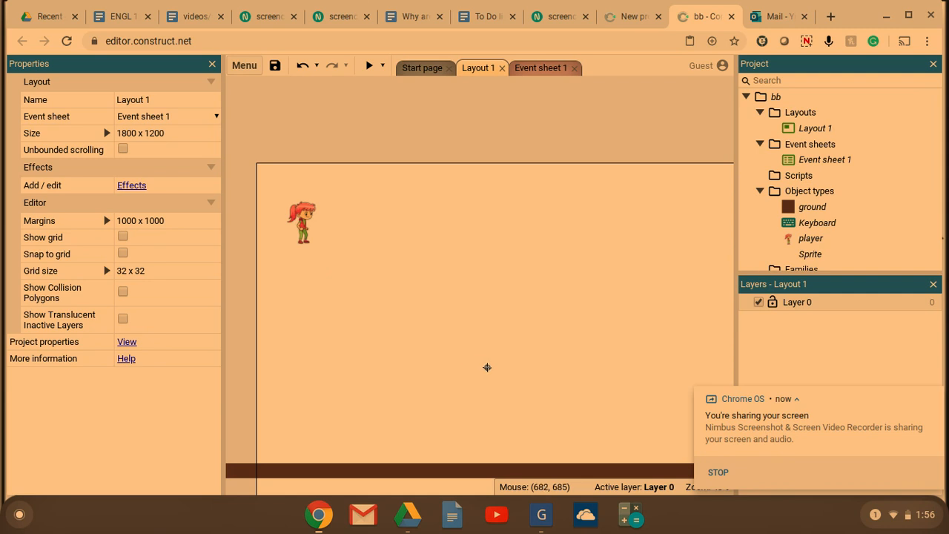
Place the new sprite at about 778, 690 in the layout and load download.jpeg as its image.
left_click(487, 368)
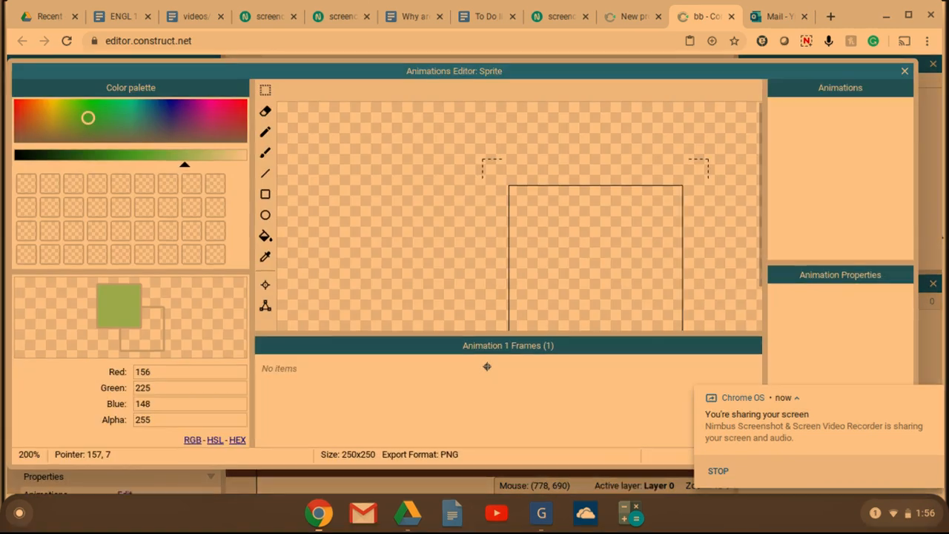
left_click(286, 91)
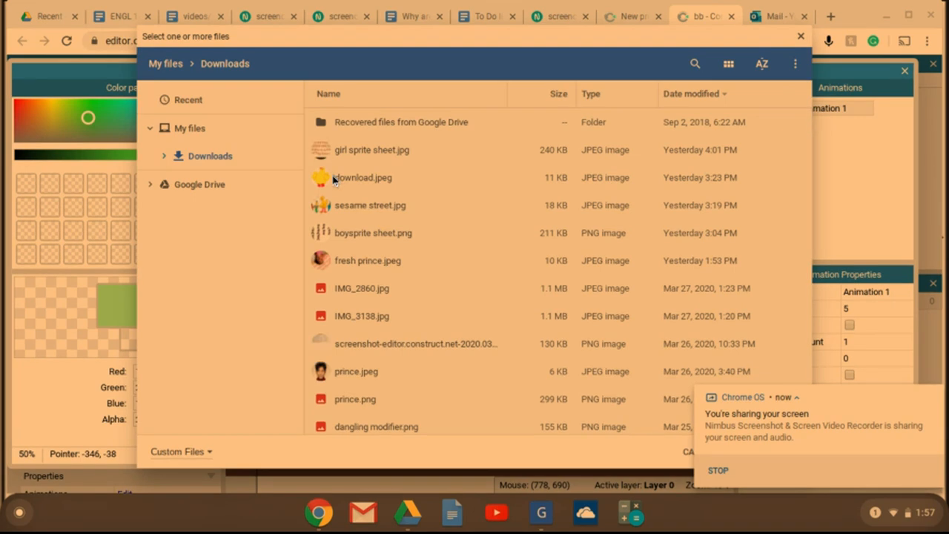
left_click(334, 179)
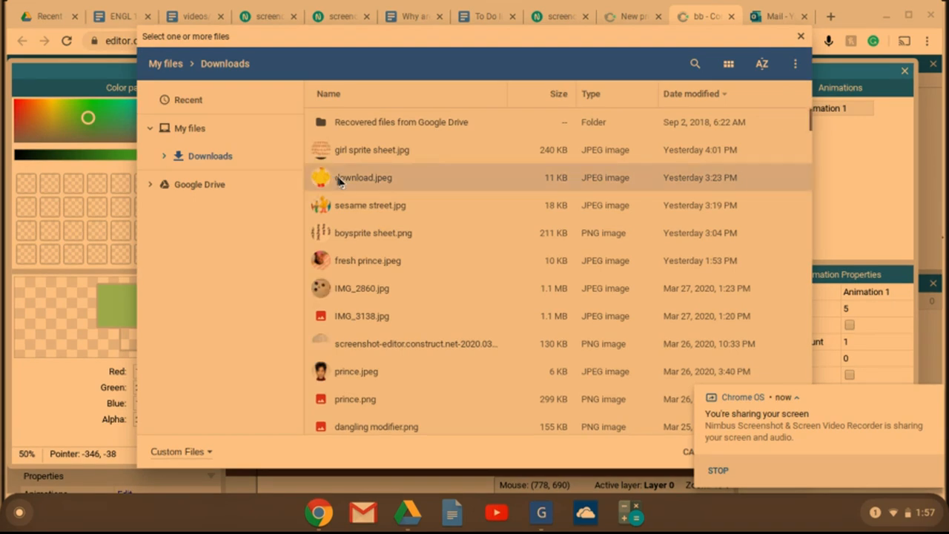
double_click(339, 181)
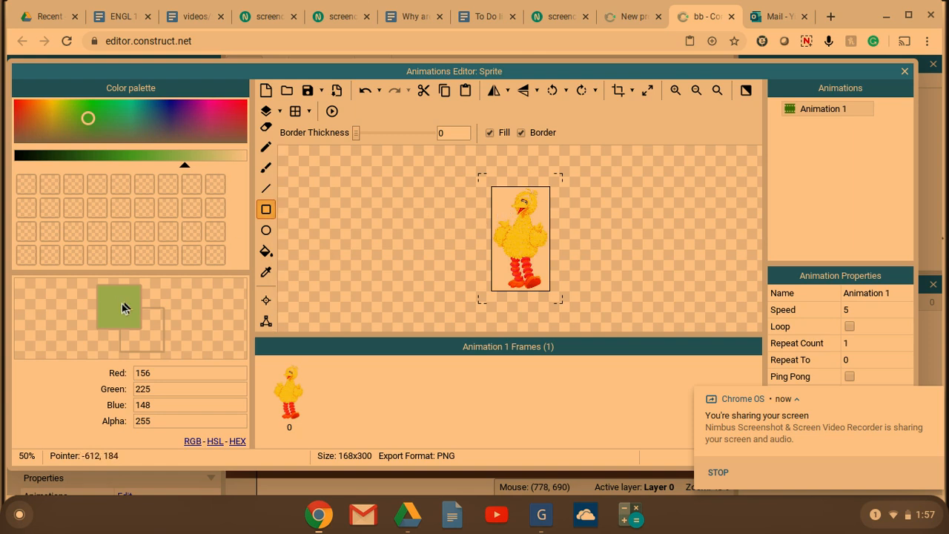
Flood-fill the background around the yellow bird with a fully transparent colour and close the animations editor.
left_click(124, 215)
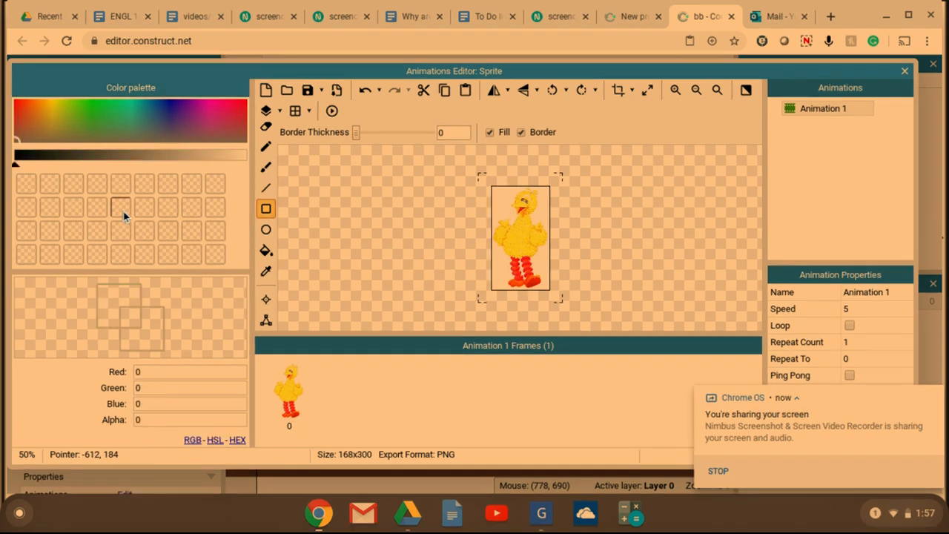
left_click(268, 252)
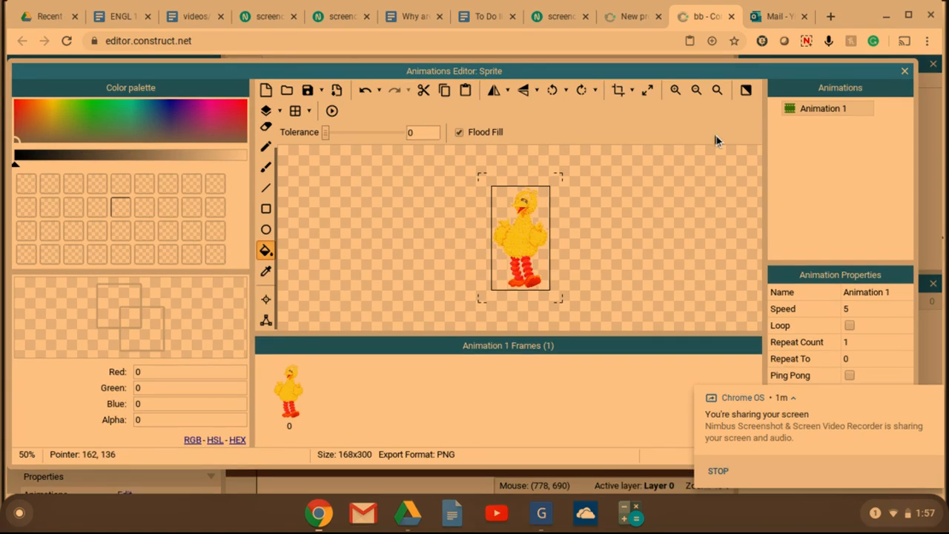
left_click(675, 91)
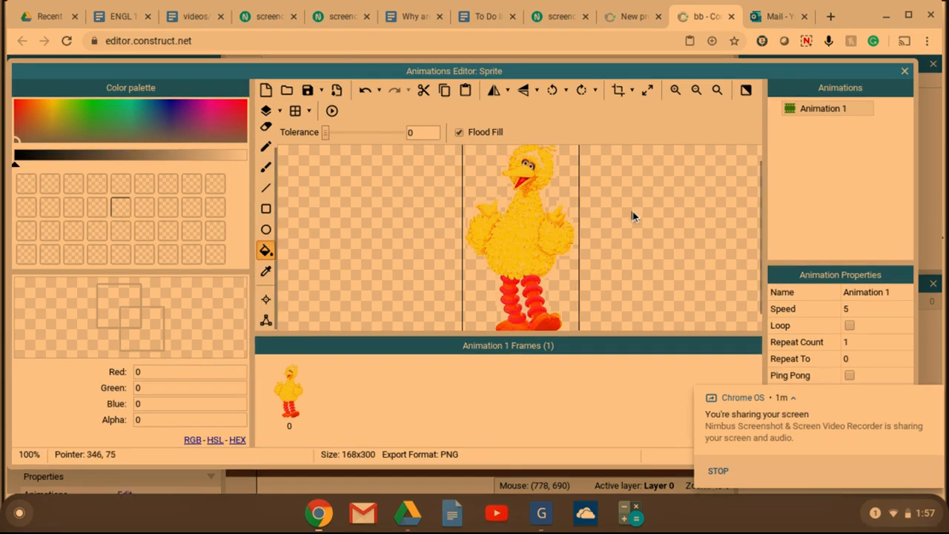
left_click(905, 72)
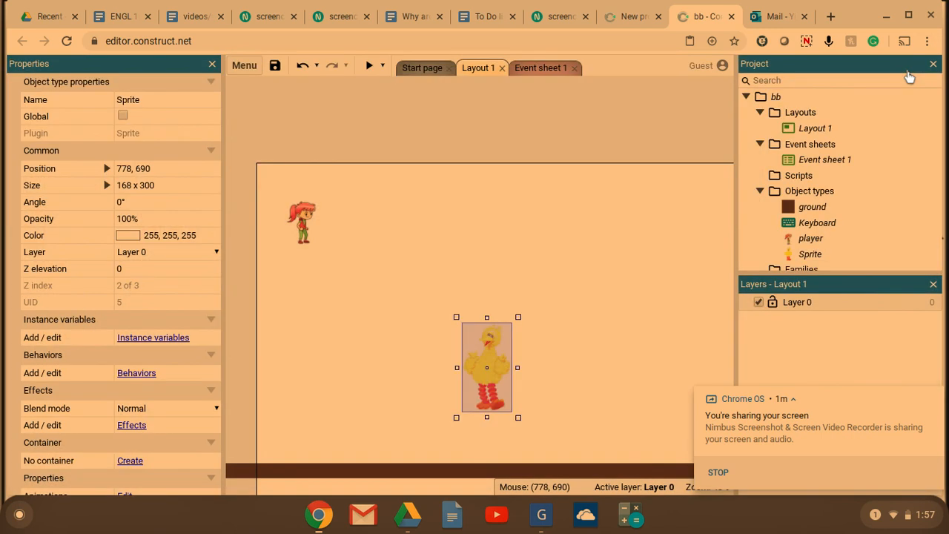
Enlarge the bird sprite to about 250 x 401 and the player to about 142 x 201.
left_click_drag(519, 318, 543, 288)
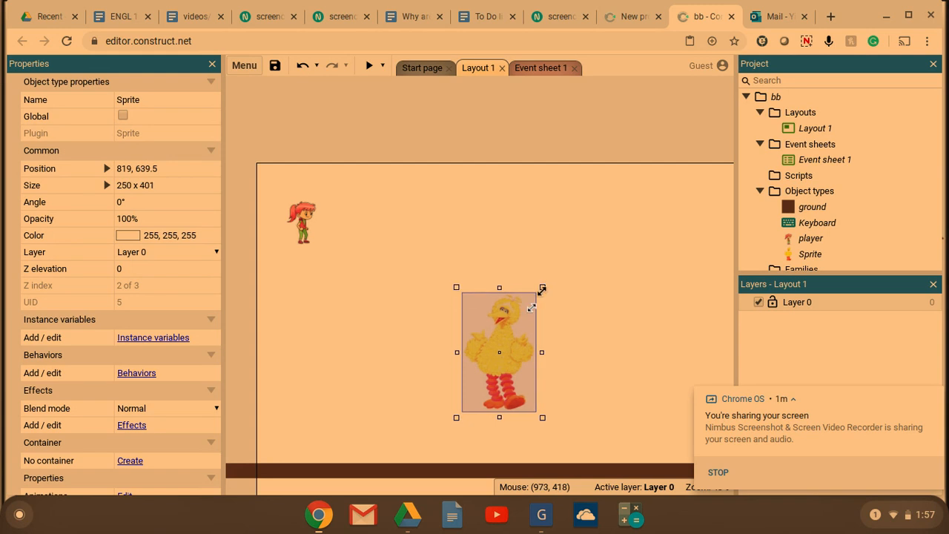
left_click(303, 242)
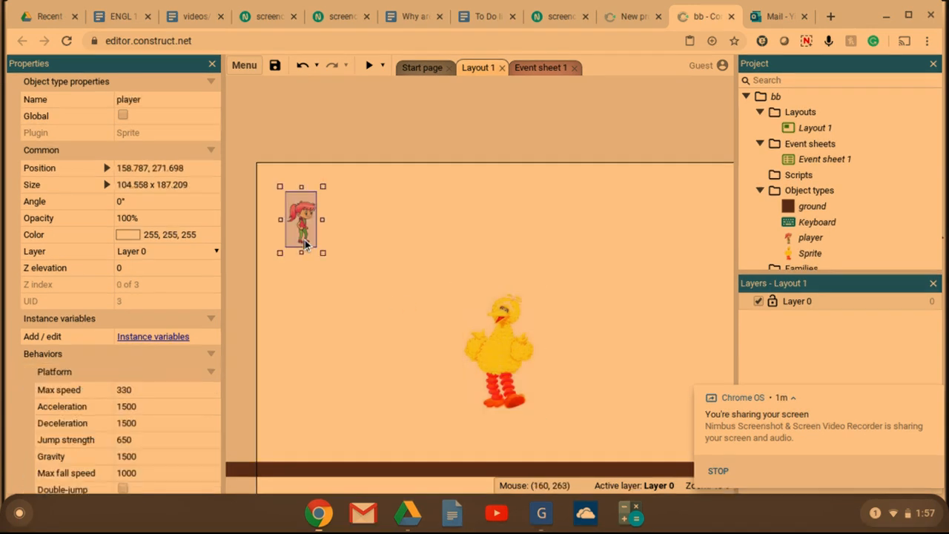
left_click_drag(324, 188, 335, 183)
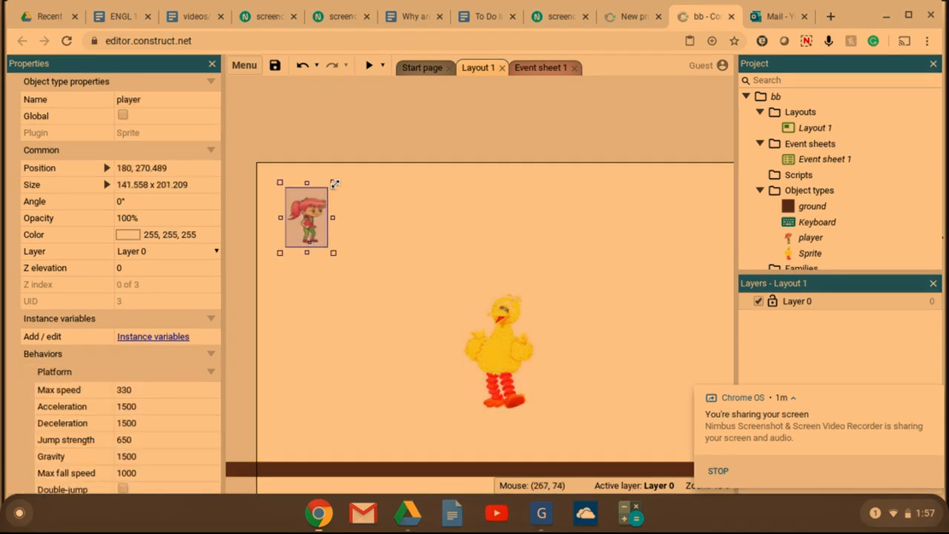
Move the bird sprite down onto the ground at about 1184, 820.
left_click_drag(509, 336, 619, 389)
double_click(619, 390)
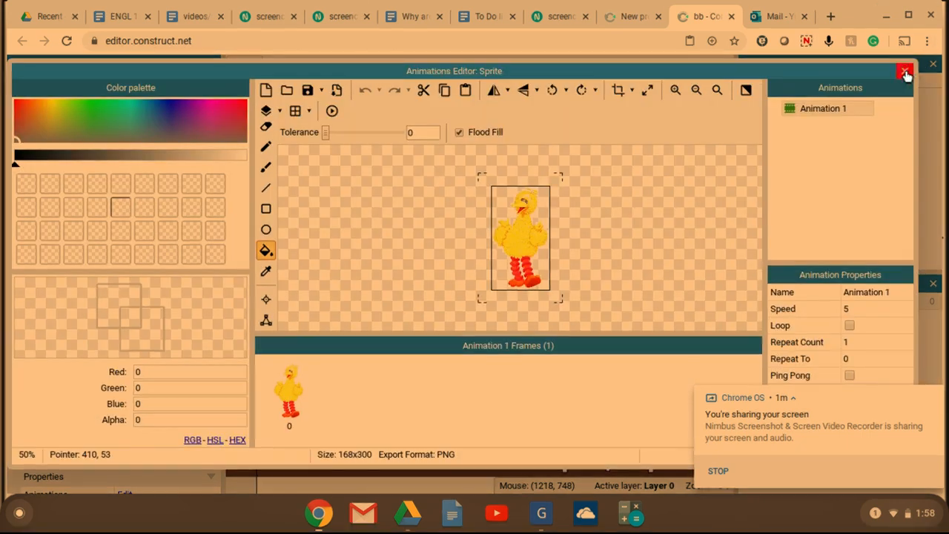
left_click(905, 70)
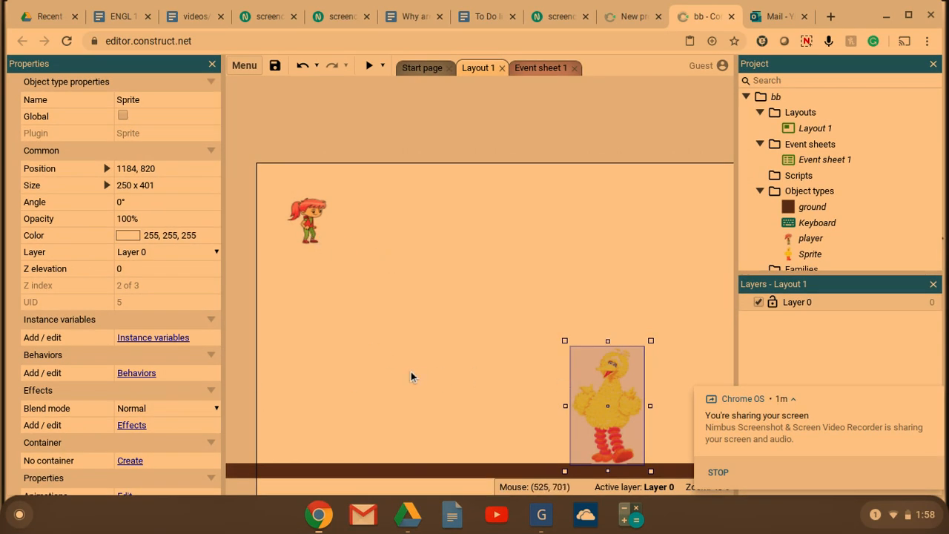
Add the Solid behavior to the bird sprite.
left_click(137, 372)
left_click(470, 216)
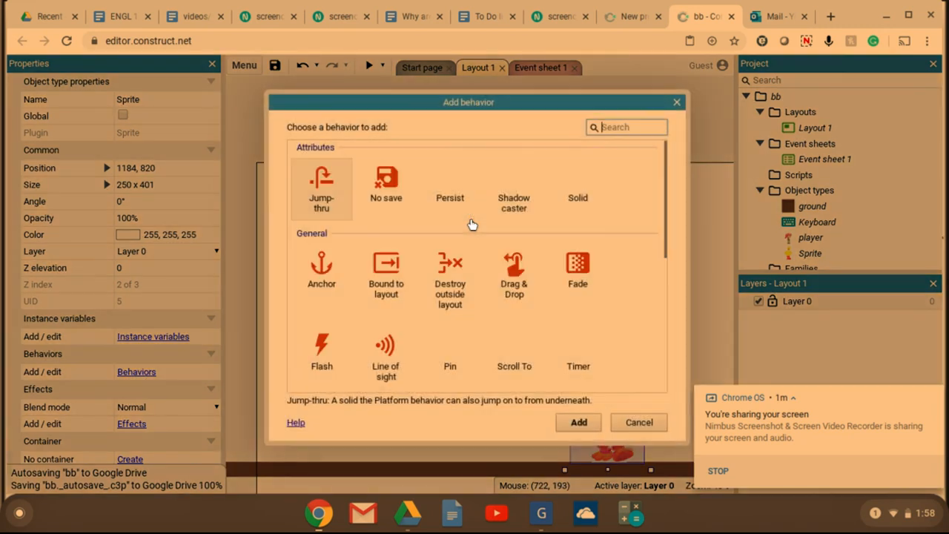
double_click(575, 183)
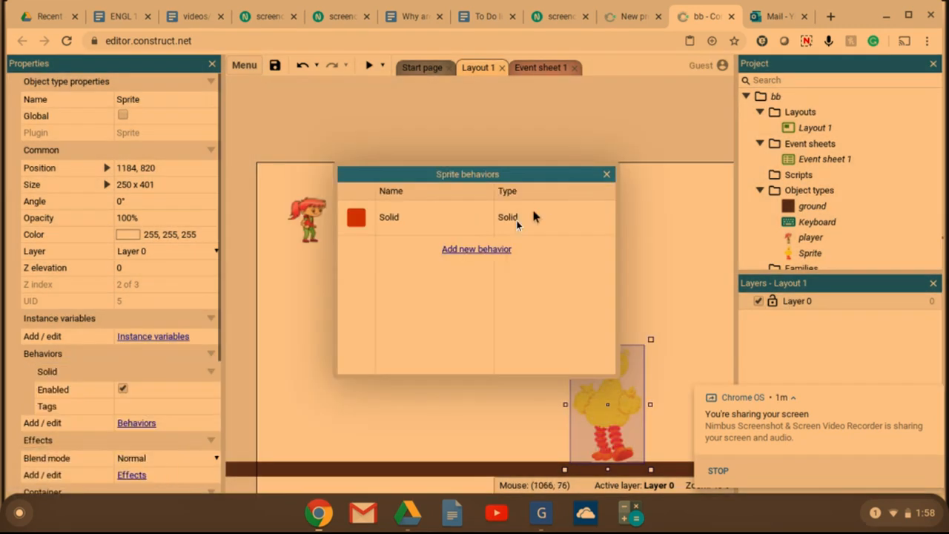
left_click(607, 174)
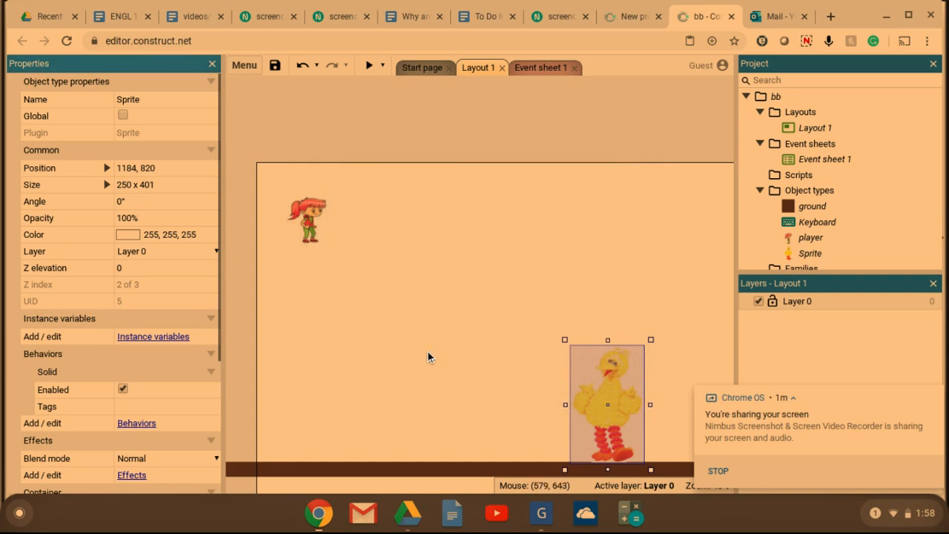
Check the layout's size against its edges and the viewport size in the project properties.
left_click(302, 157)
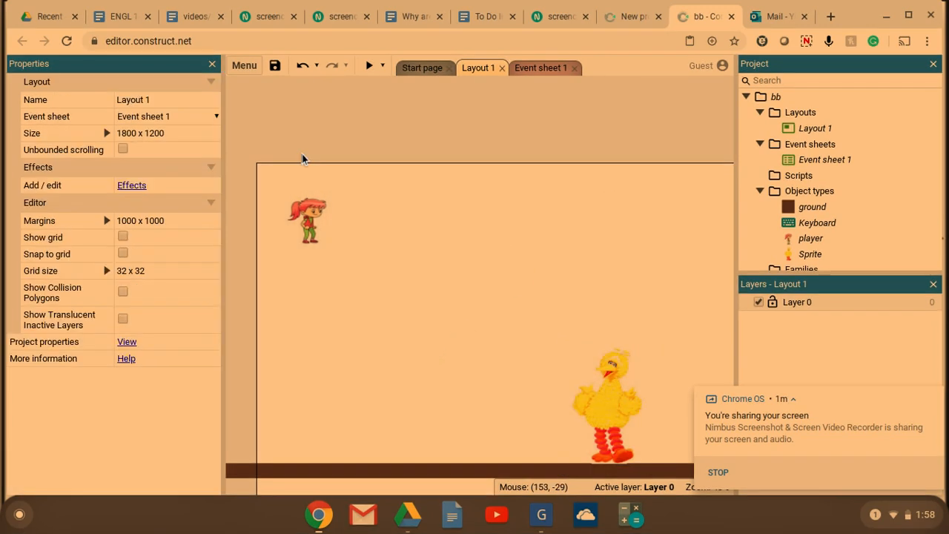
left_click(117, 133)
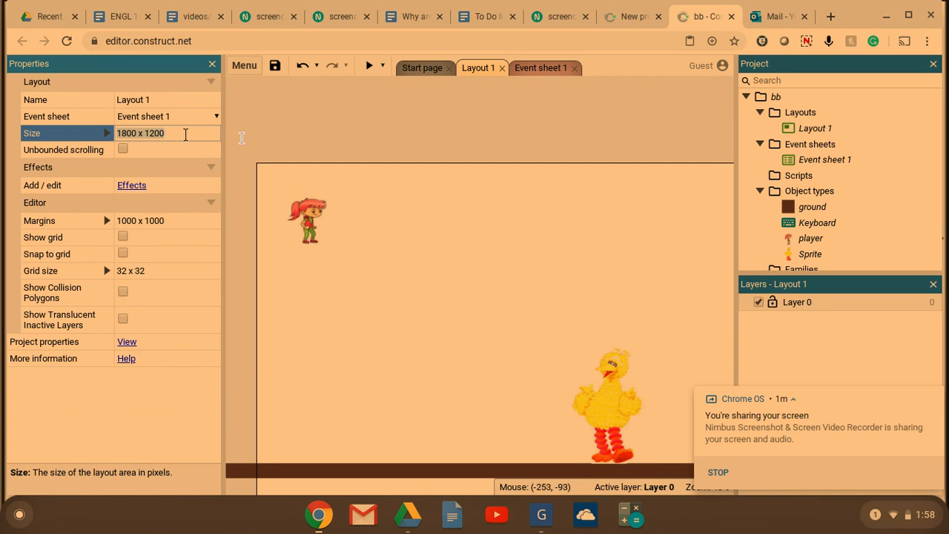
scroll(373, 236, "right", 3)
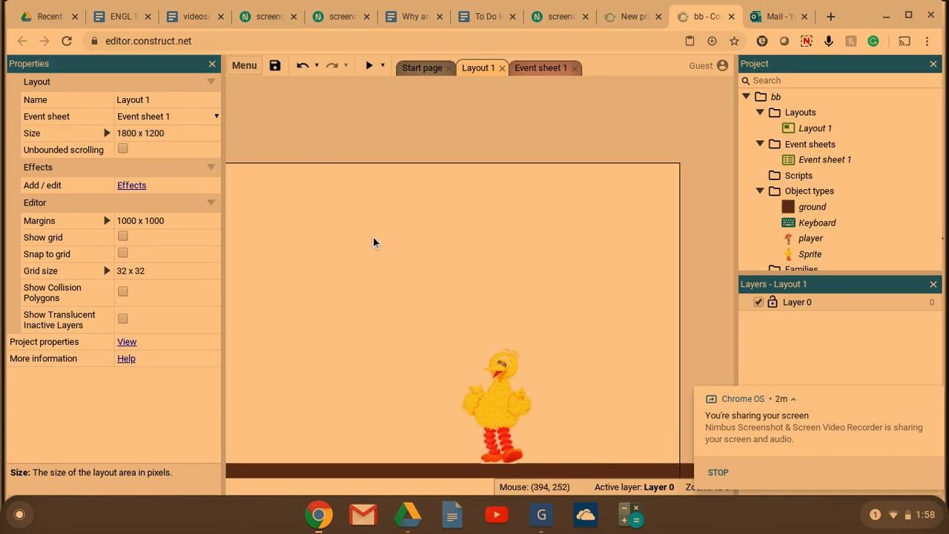
scroll(293, 287, "right", 5)
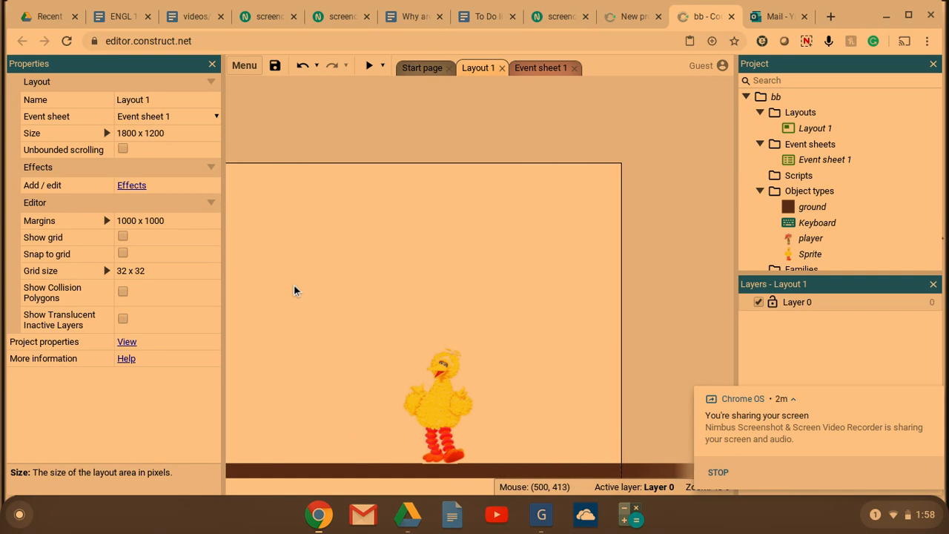
scroll(294, 284, "left", 5)
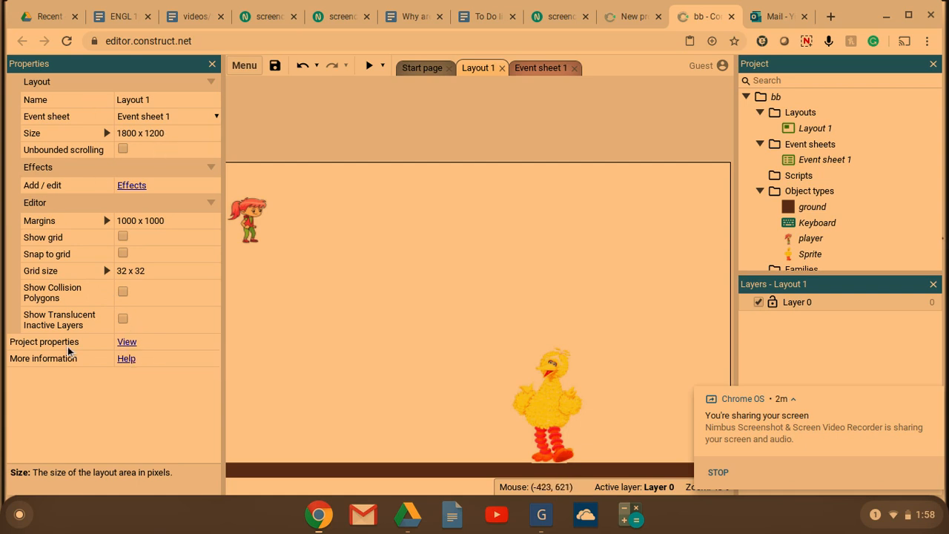
left_click(124, 342)
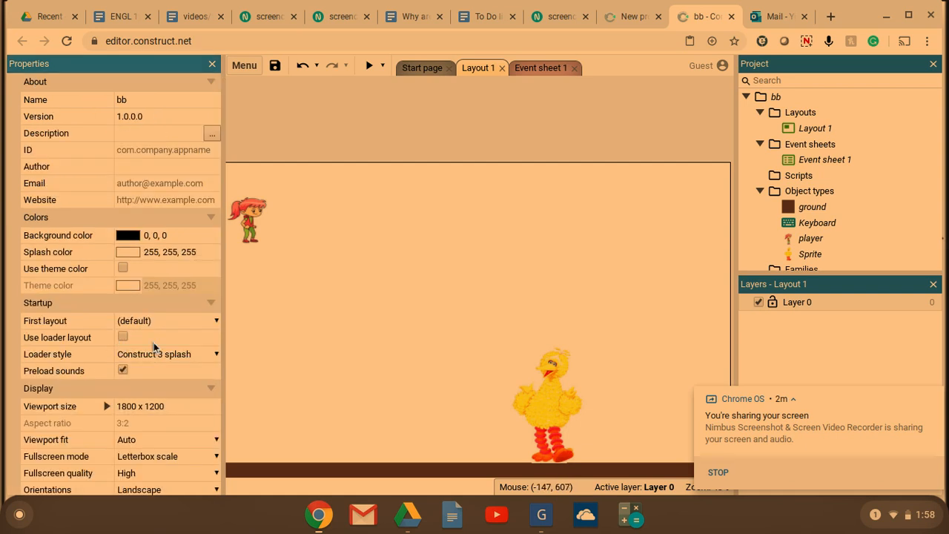
left_click(127, 414)
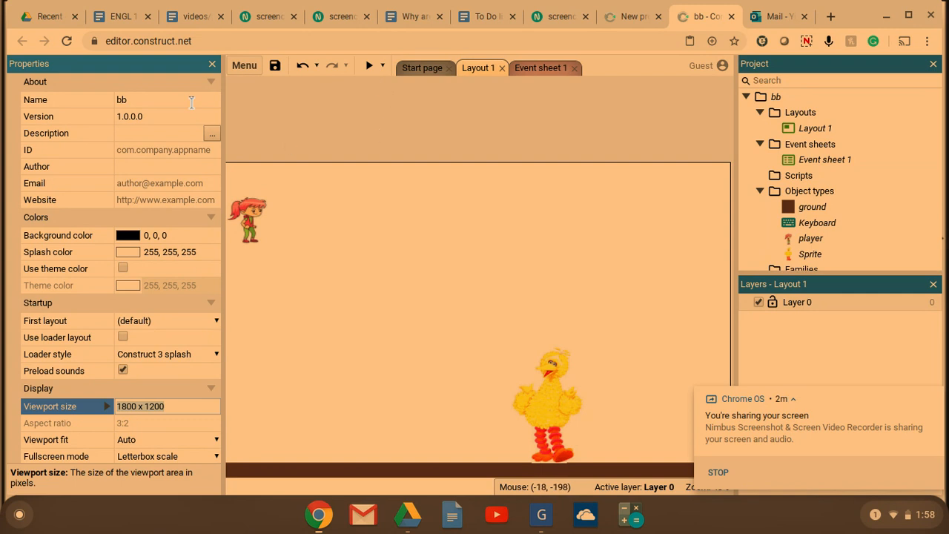
left_click(314, 111)
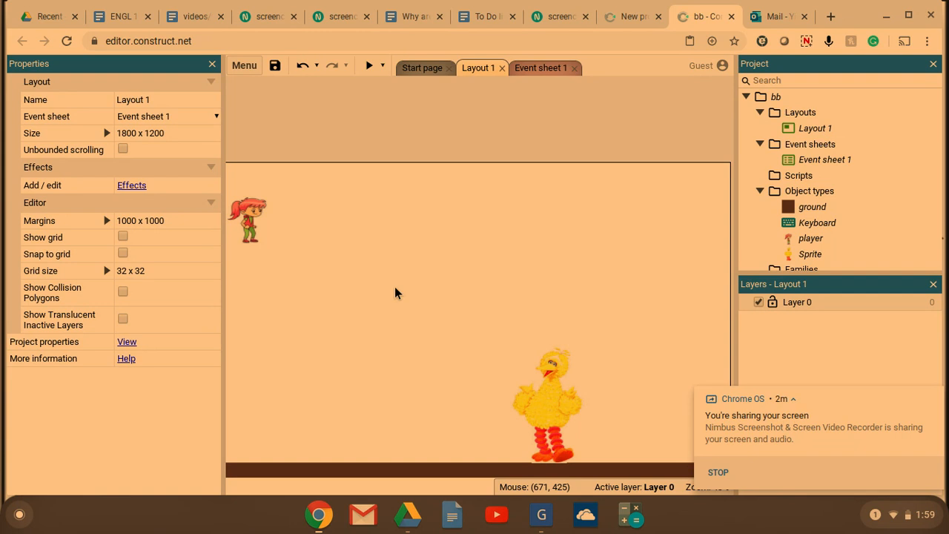
Insert a Tiled Background object between the player and the bird, at about 699, 493.
double_click(360, 293)
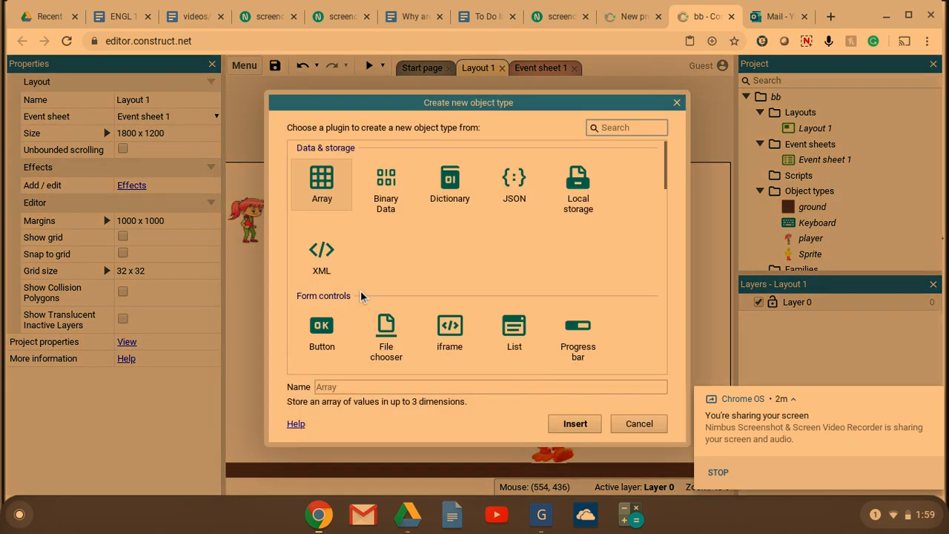
scroll(414, 280, "down", 3)
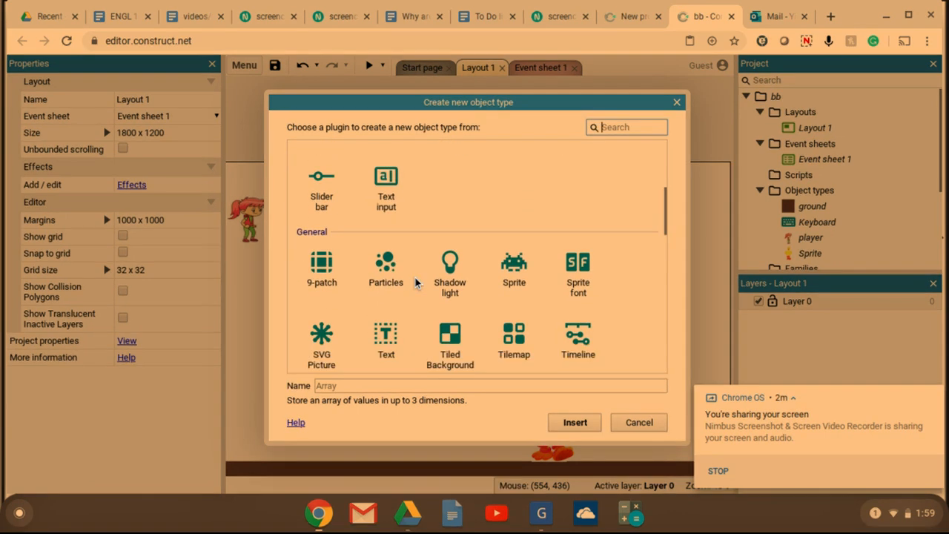
scroll(415, 280, "down", 2)
left_click(450, 277)
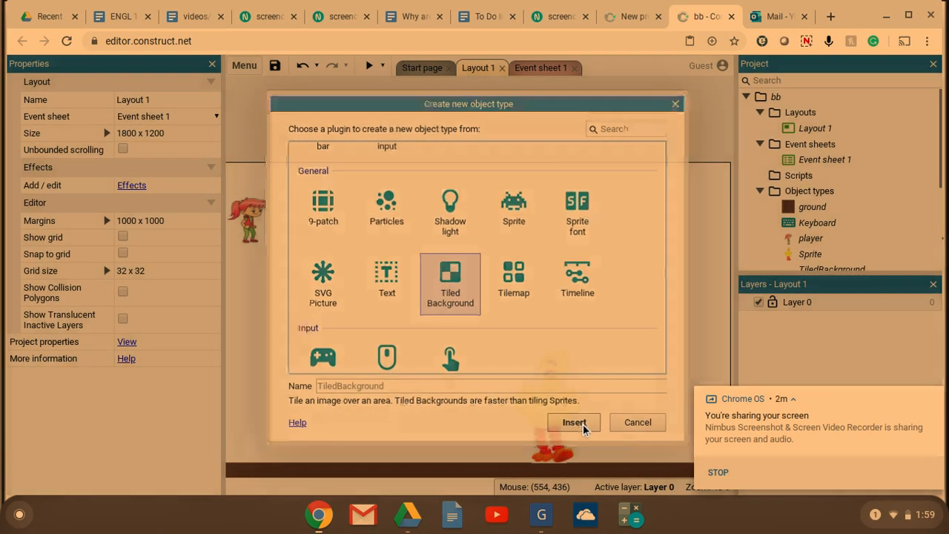
left_click(584, 428)
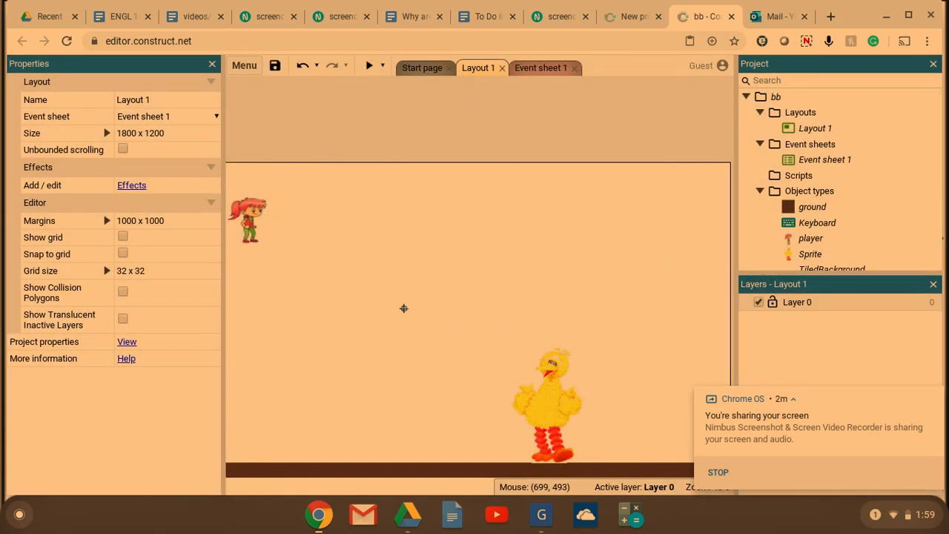
left_click(404, 309)
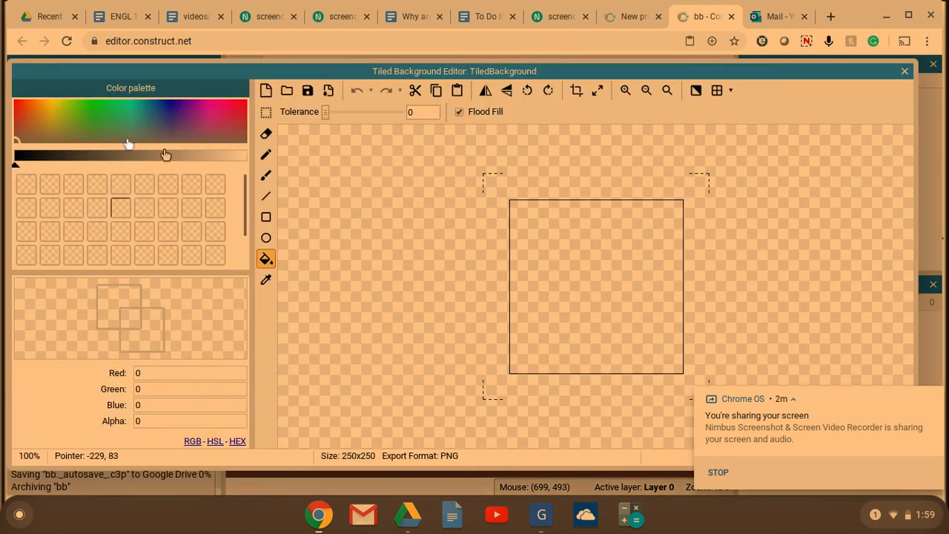
Draw a filled green rectangle (65, 189, 94) as the tile image, crop the canvas to it, and close the editor.
left_click(99, 122)
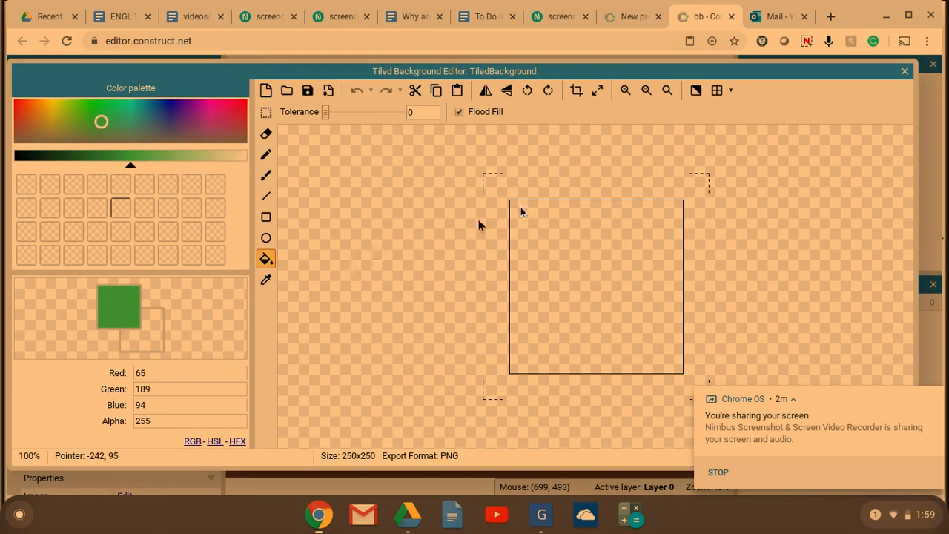
left_click(266, 217)
left_click_drag(577, 225, 607, 264)
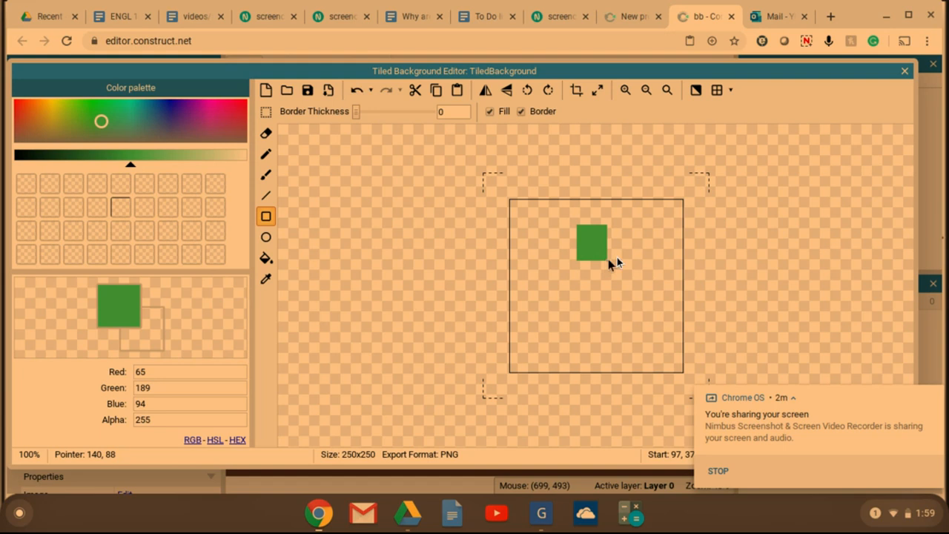
left_click(578, 92)
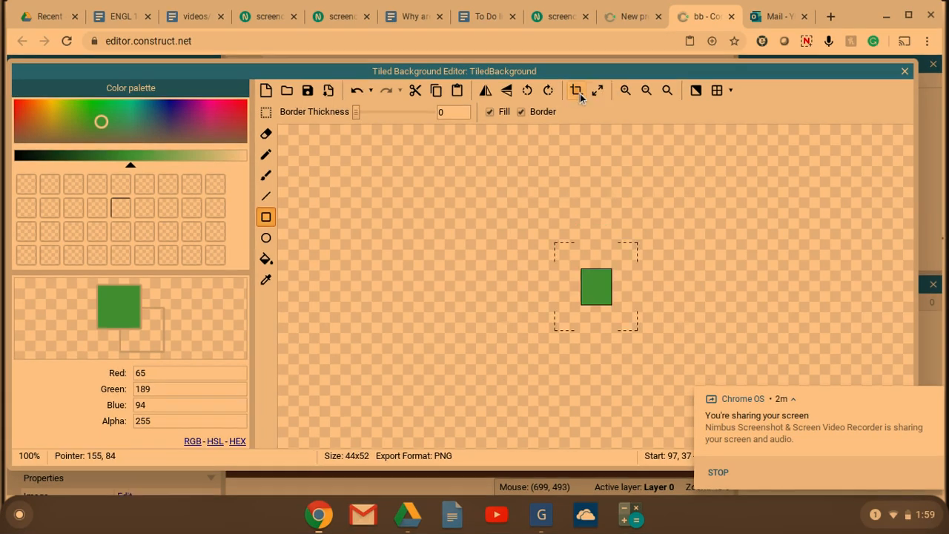
left_click(904, 73)
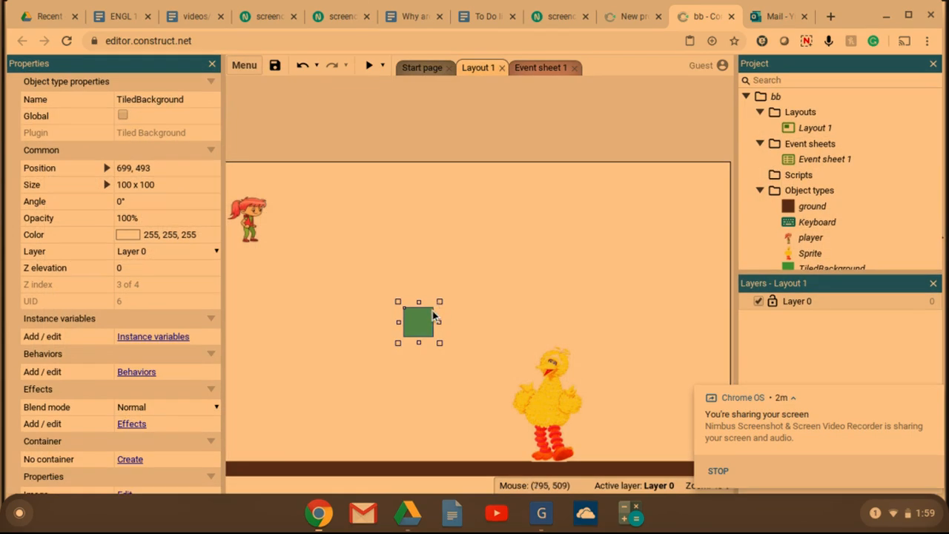
Stretch the green tiled background into a tall wall of about 154 x 691, with its upper edge near y 38.
left_click_drag(439, 303, 452, 168)
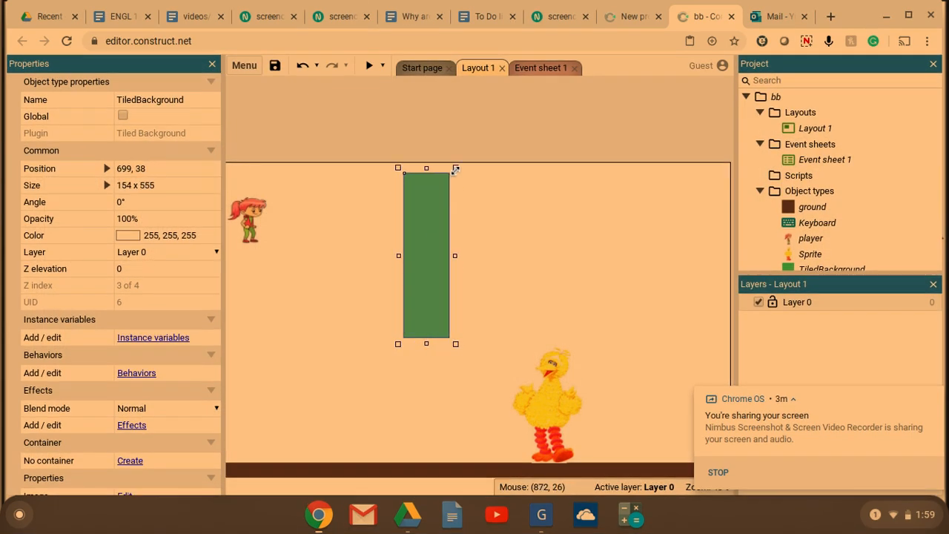
left_click_drag(428, 349, 427, 384)
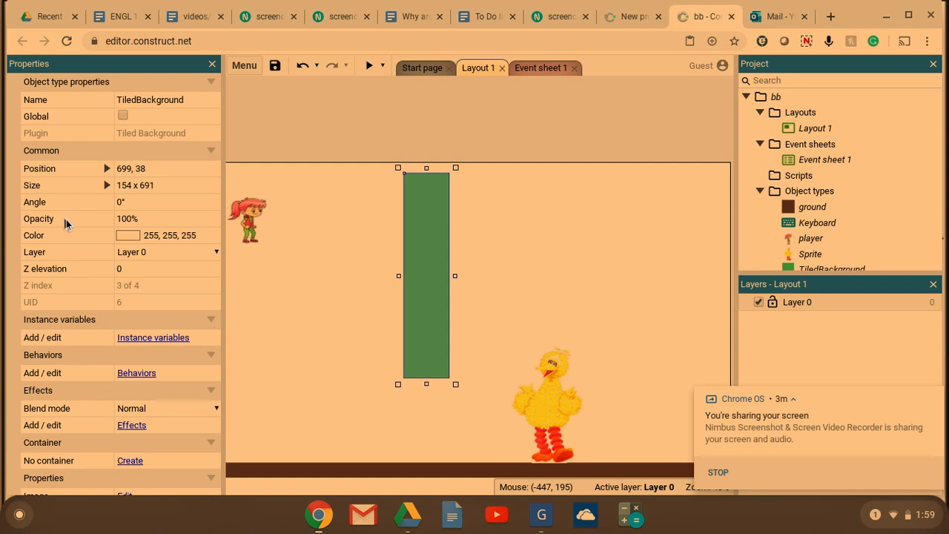
Set the green tiled wall's opacity to 50% and move it down onto the ground, at about 735, 324.
left_click(119, 219)
type("50")
key("Tab")
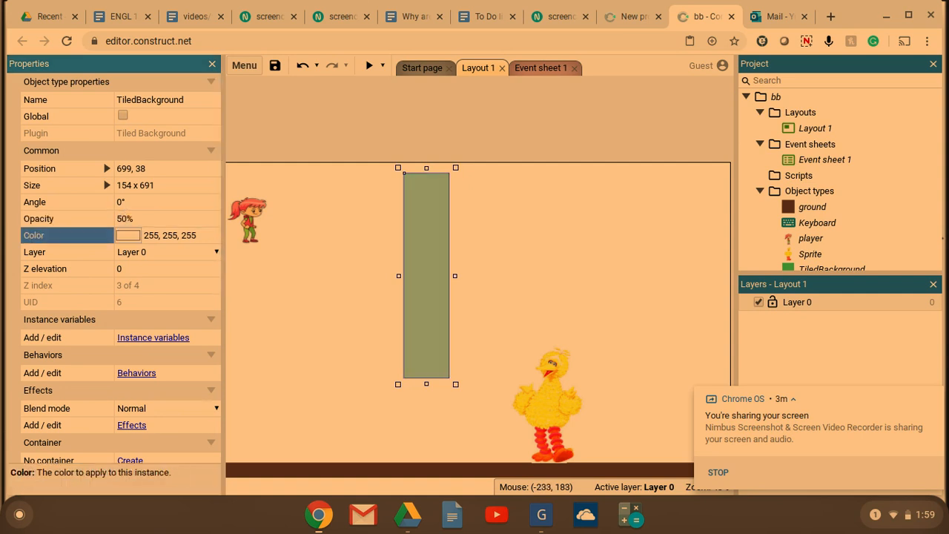
left_click_drag(427, 266, 436, 349)
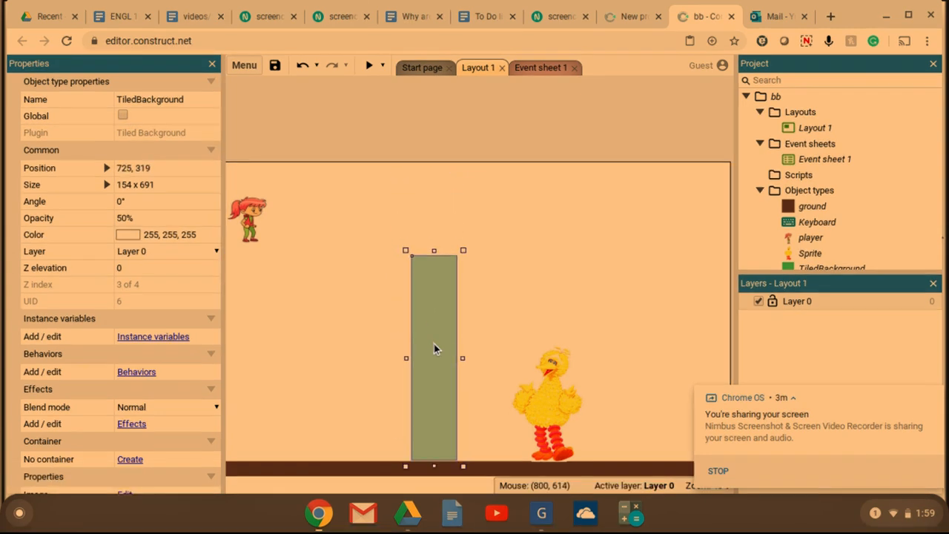
left_click(352, 361)
left_click_drag(437, 365, 439, 366)
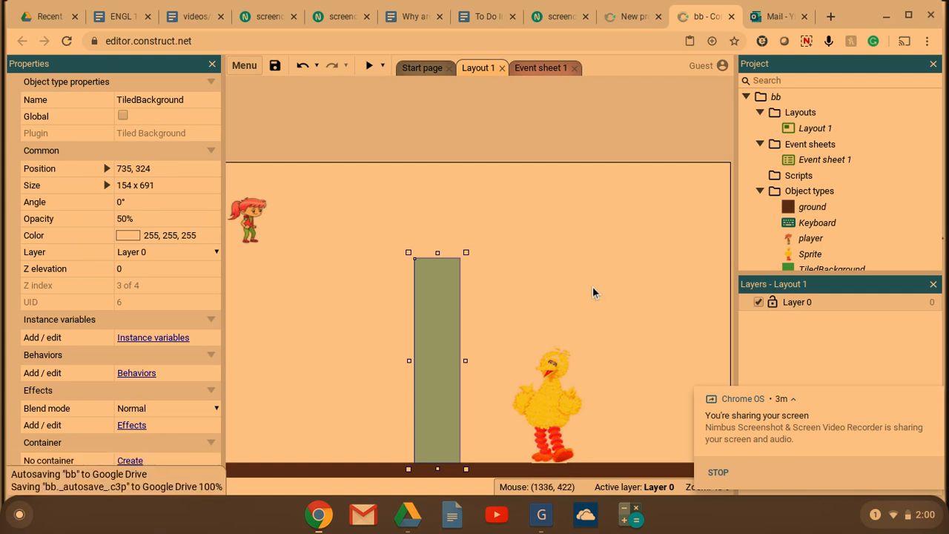
left_click(807, 42)
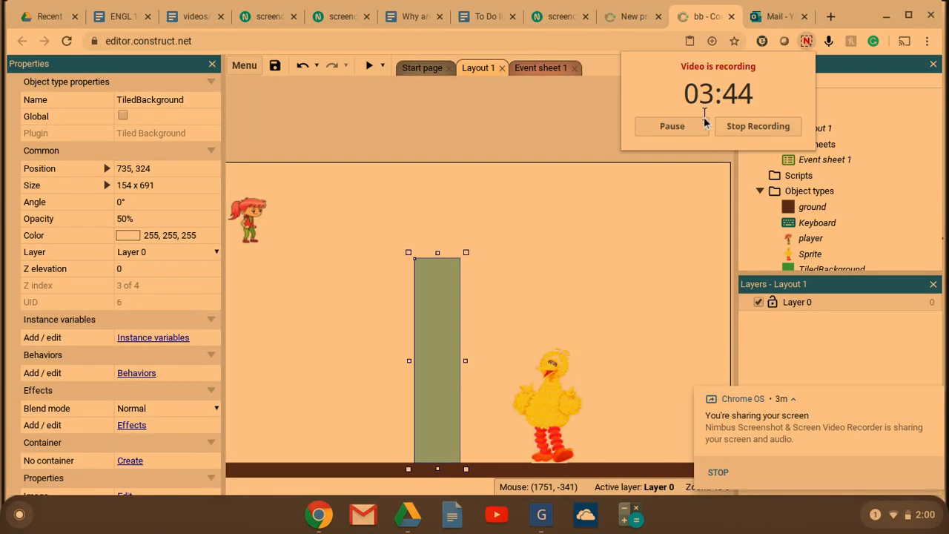
left_click(807, 42)
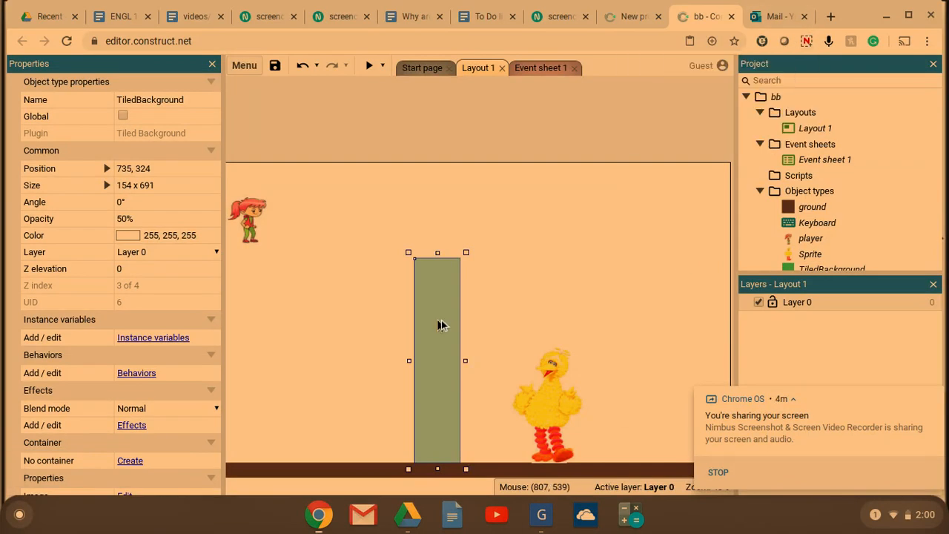
Rename the TiledBackground object type as DialogueTrigger.
scroll(823, 235, "down", 1)
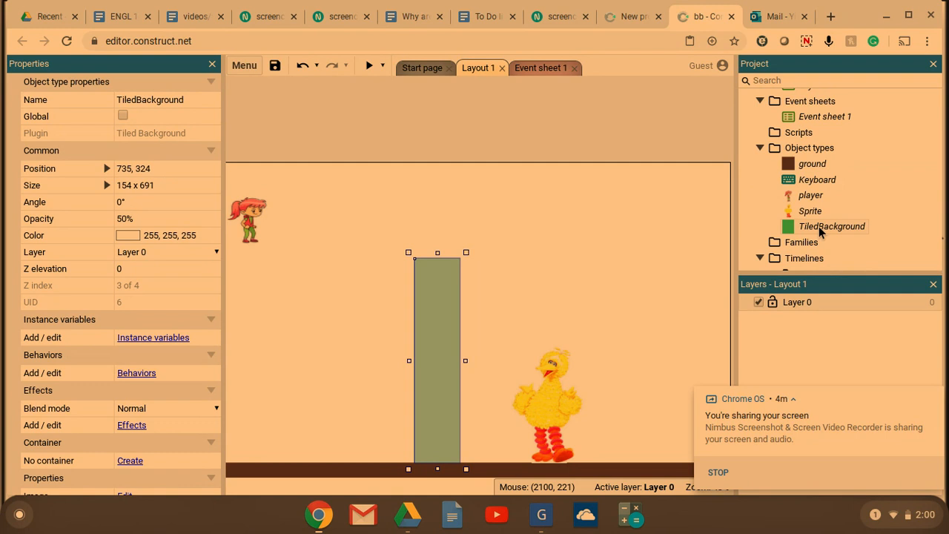
right_click(820, 231)
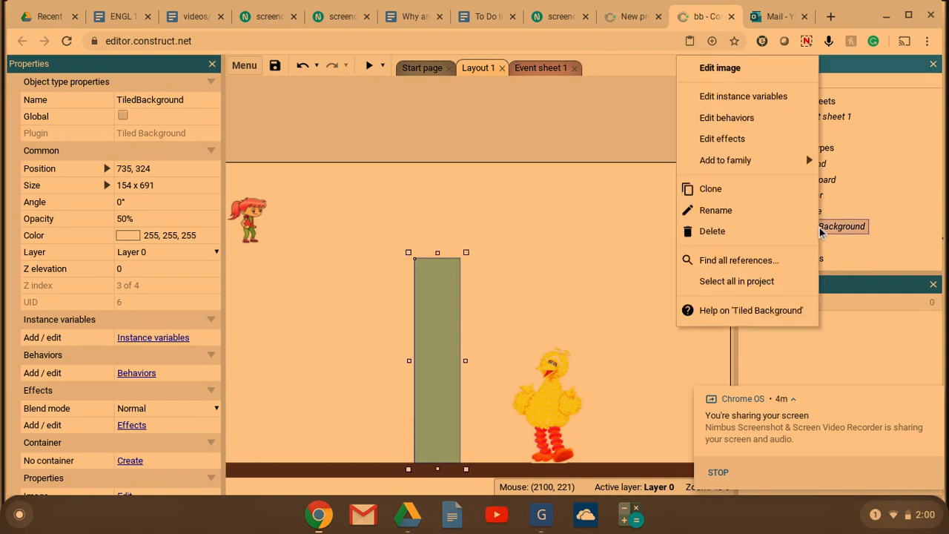
left_click(759, 218)
type("D")
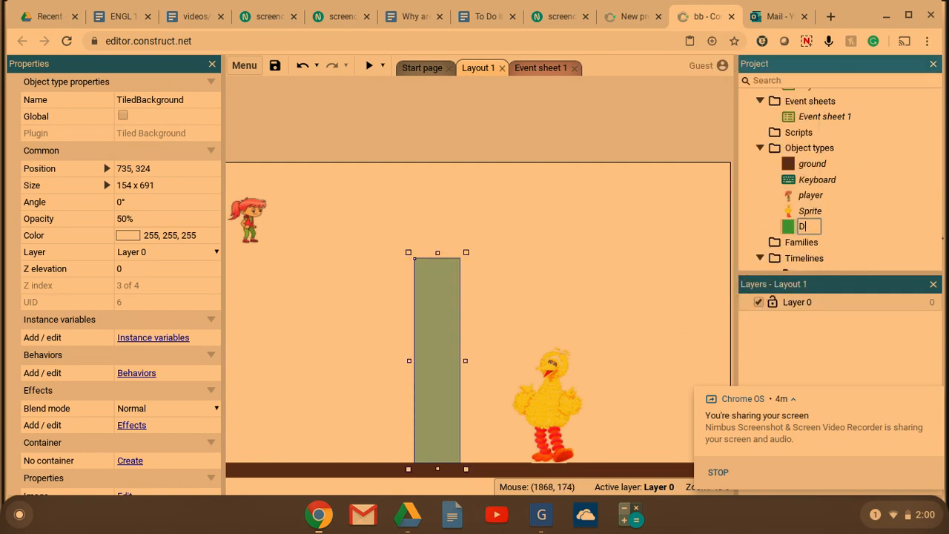
type("ialogueR")
type("igger")
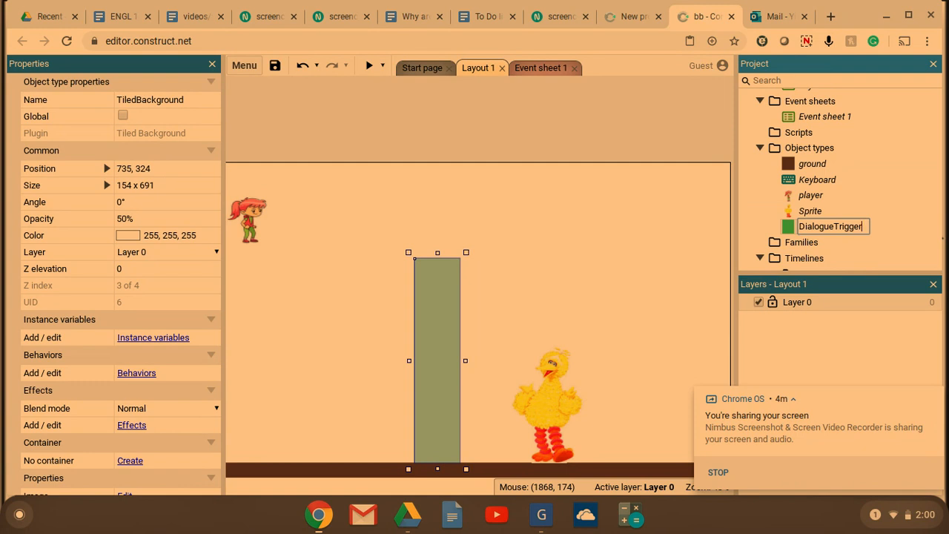
key("Return")
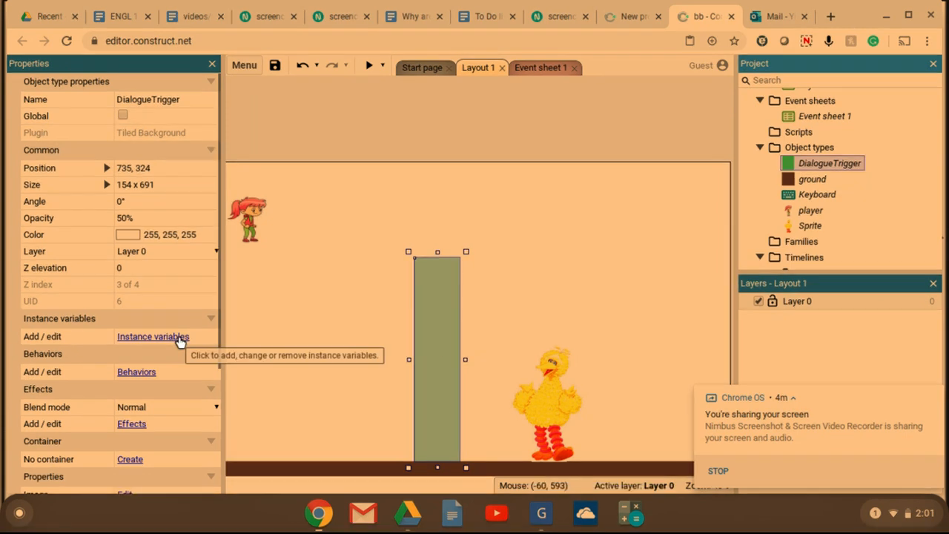
Start a new instance variable for DialogueTrigger, named DialogueText and of type String.
left_click(153, 337)
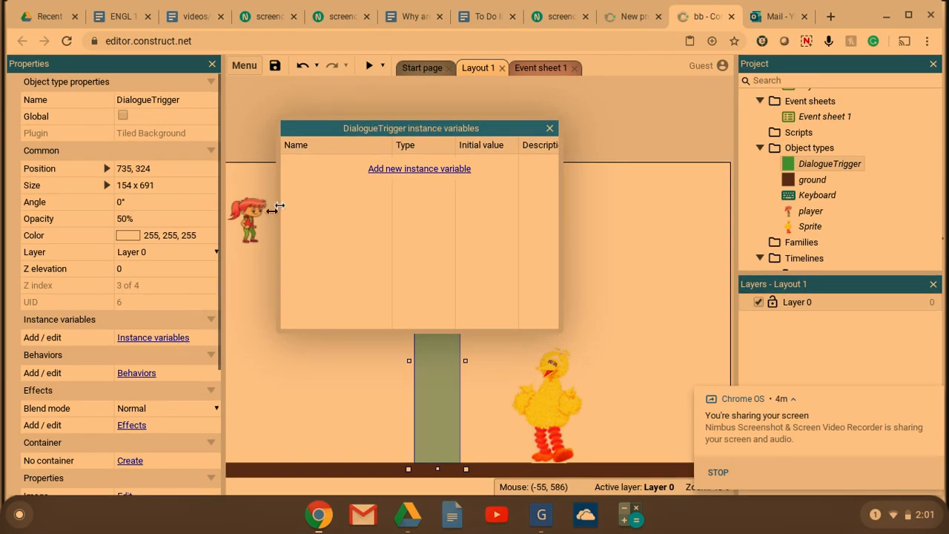
left_click(415, 169)
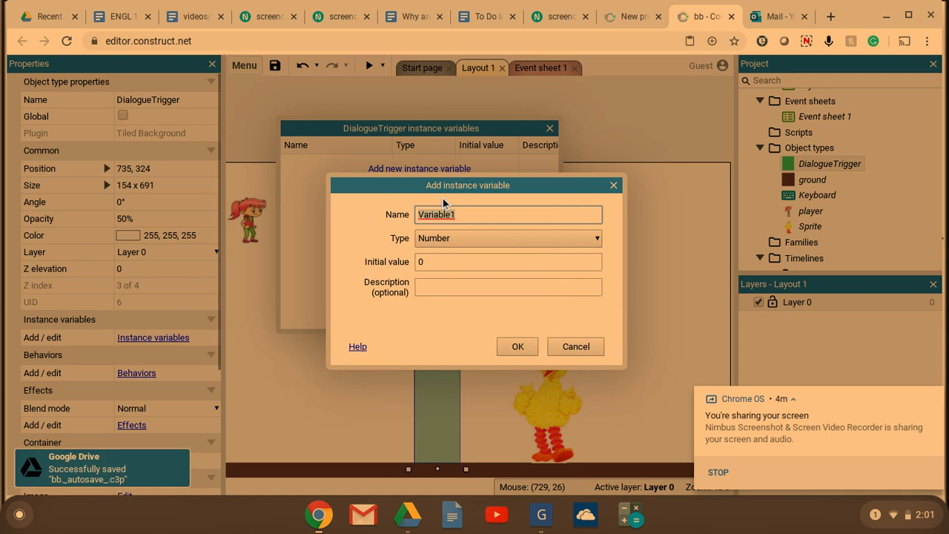
type("Dialogue")
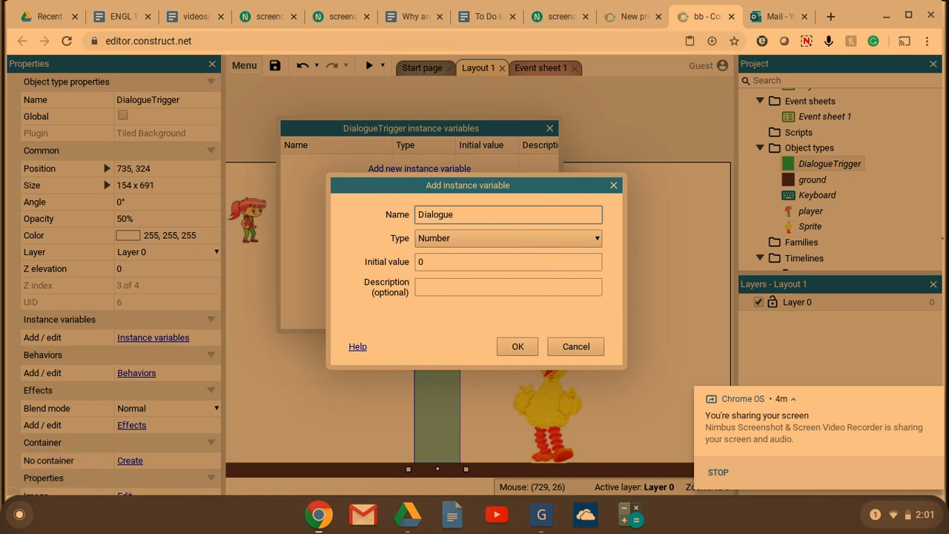
type("Text")
left_click(466, 240)
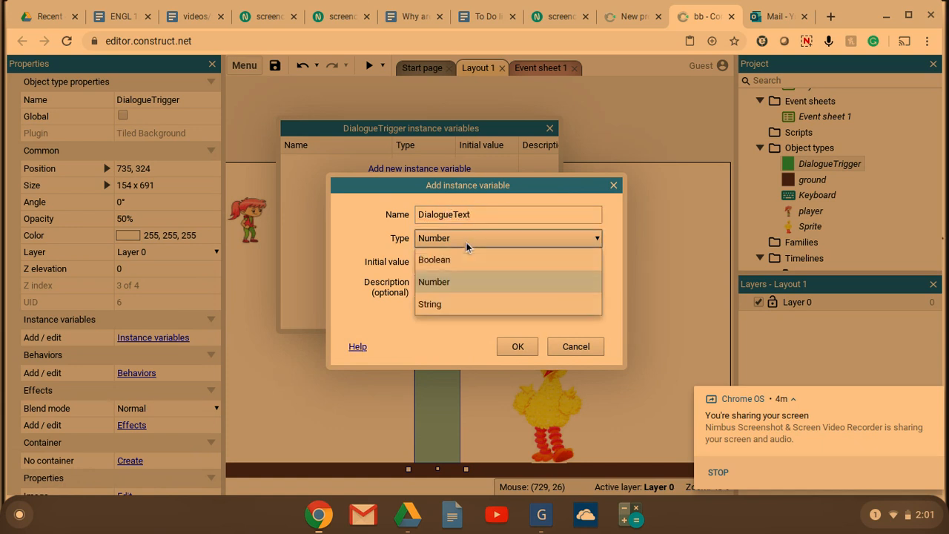
left_click(449, 303)
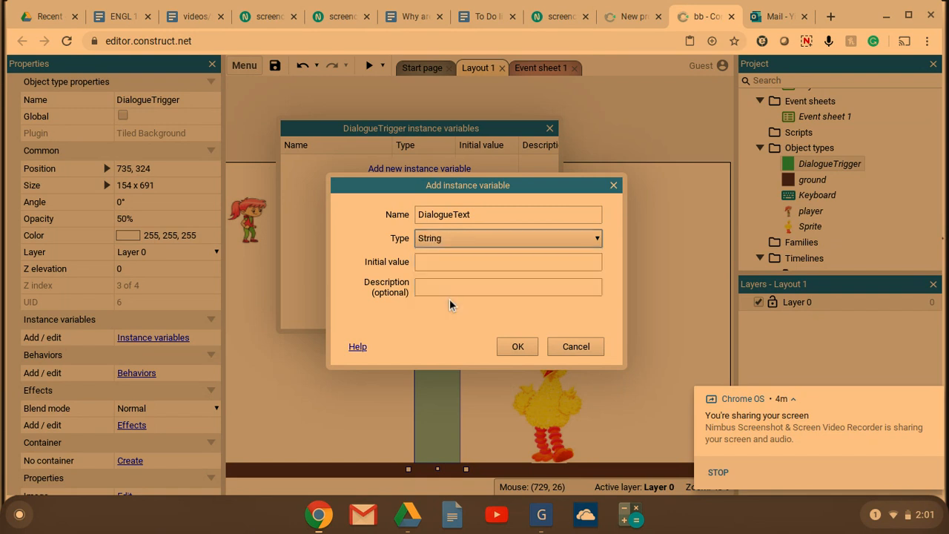
Give DialogueText the initial value "Girl: Can you tell me how to get to Sesame Street?", then create the variable and close the instance variables dialog.
left_click(428, 262)
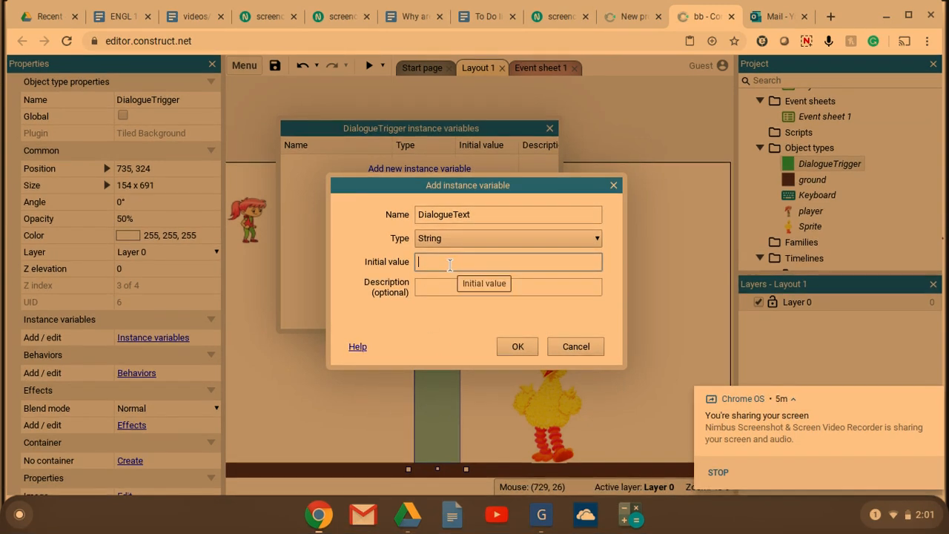
type("Girl")
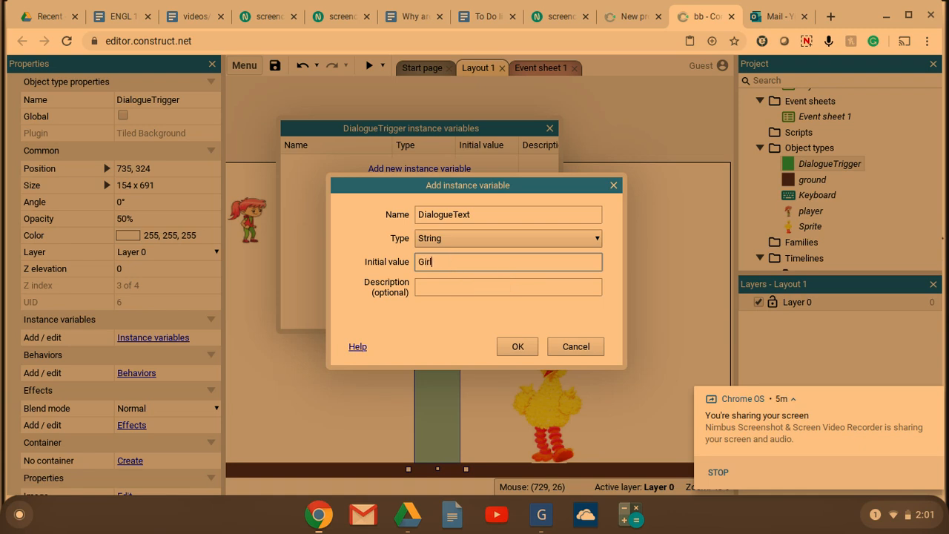
type(": Can you tell me how to get to S")
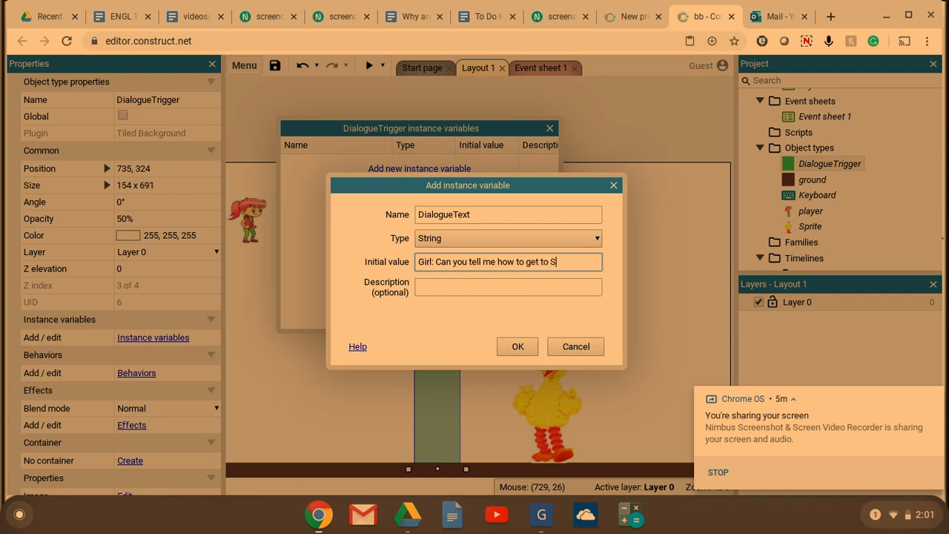
type("aesame Street?")
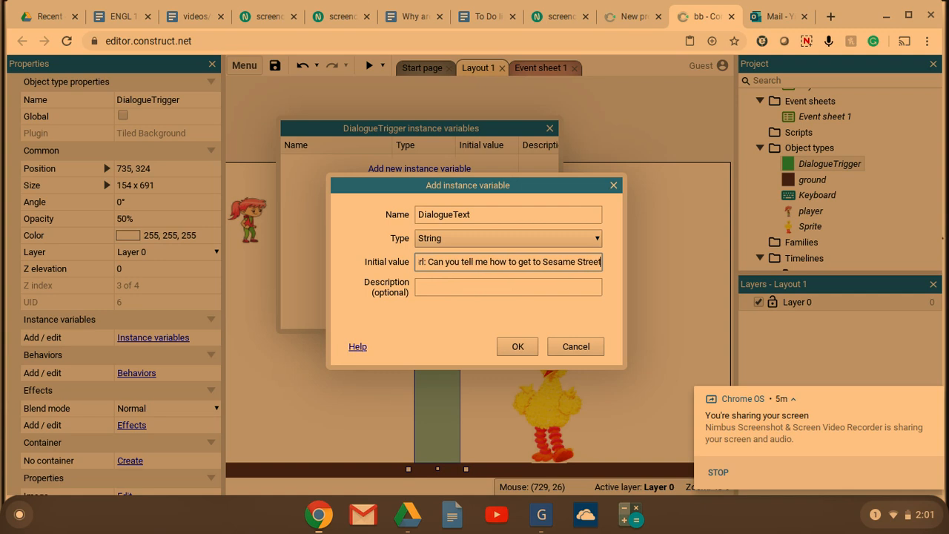
left_click(517, 345)
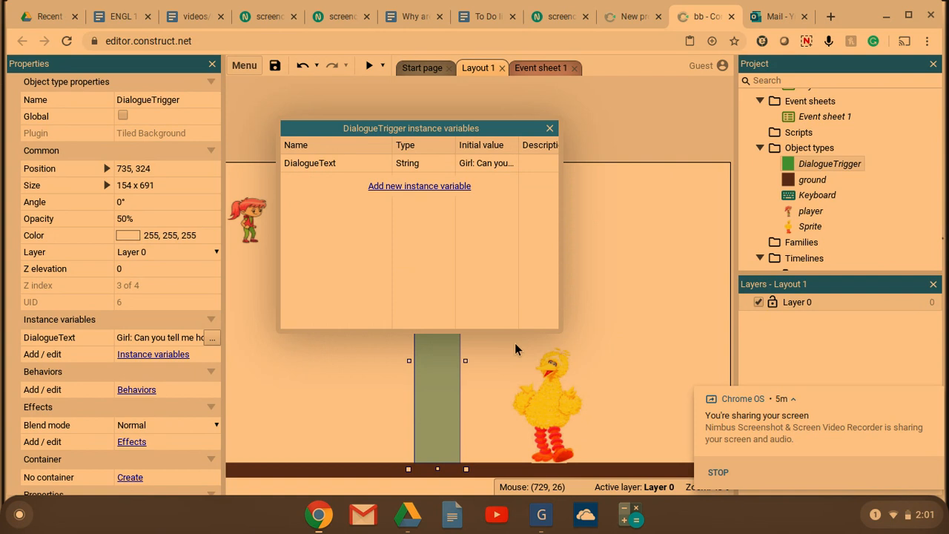
left_click(550, 129)
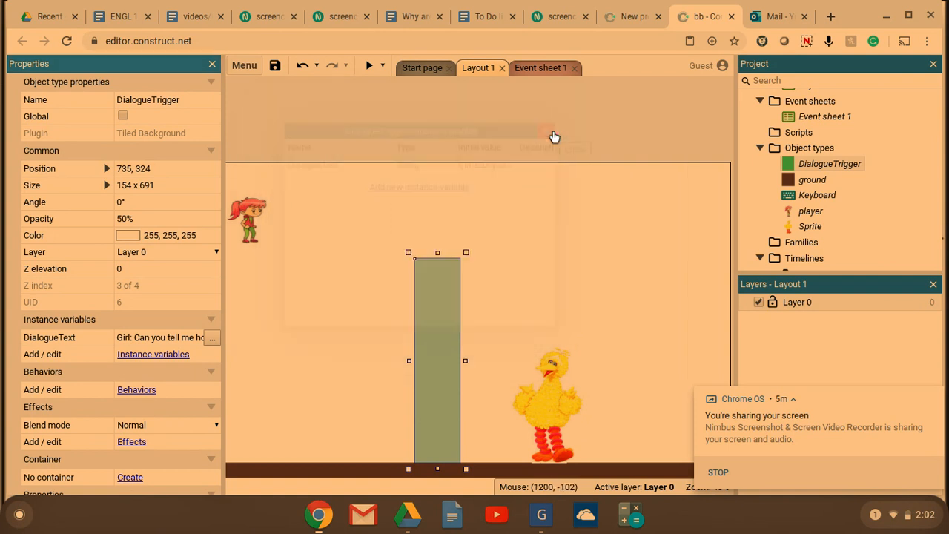
Copy the green DialogueTrigger wall and place the duplicate on the ground just before the bird, at about 984, 322.
right_click(435, 363)
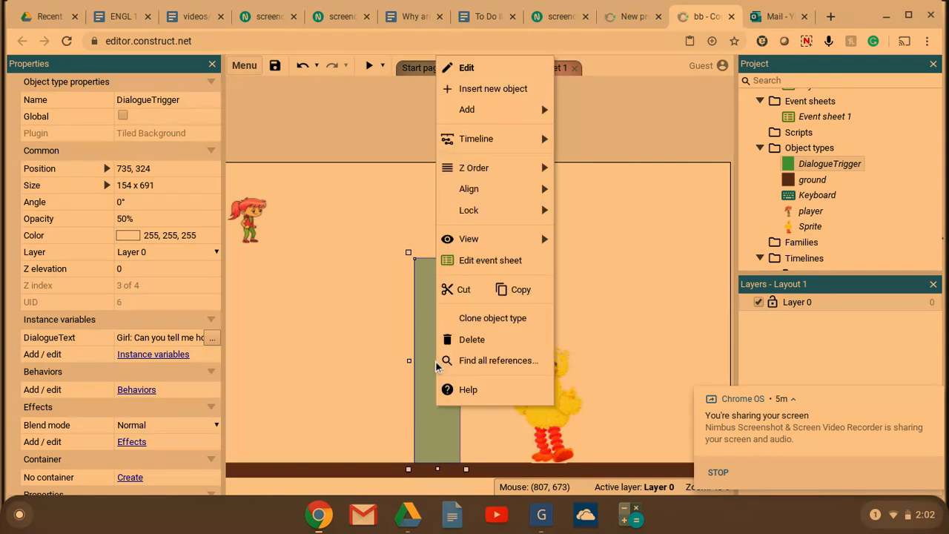
left_click(518, 289)
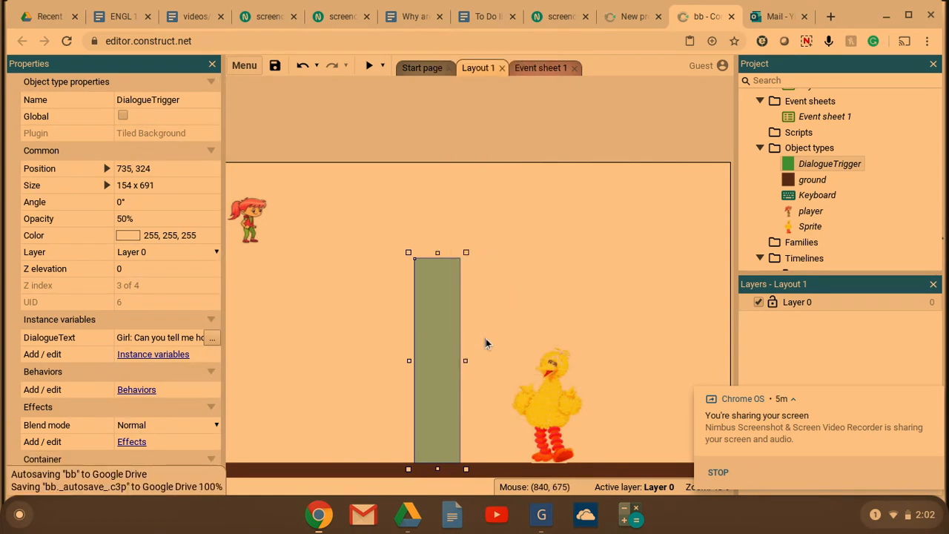
left_click(513, 306)
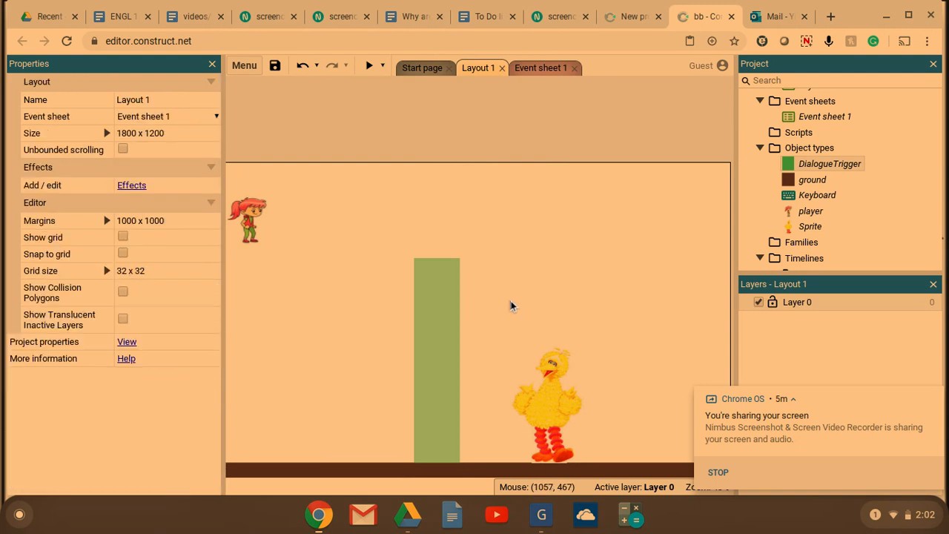
right_click(510, 304)
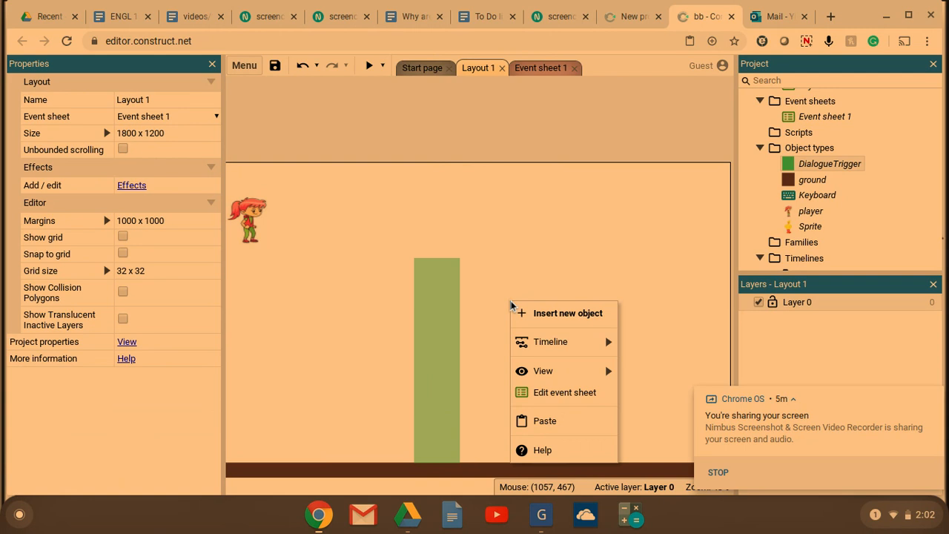
left_click(544, 419)
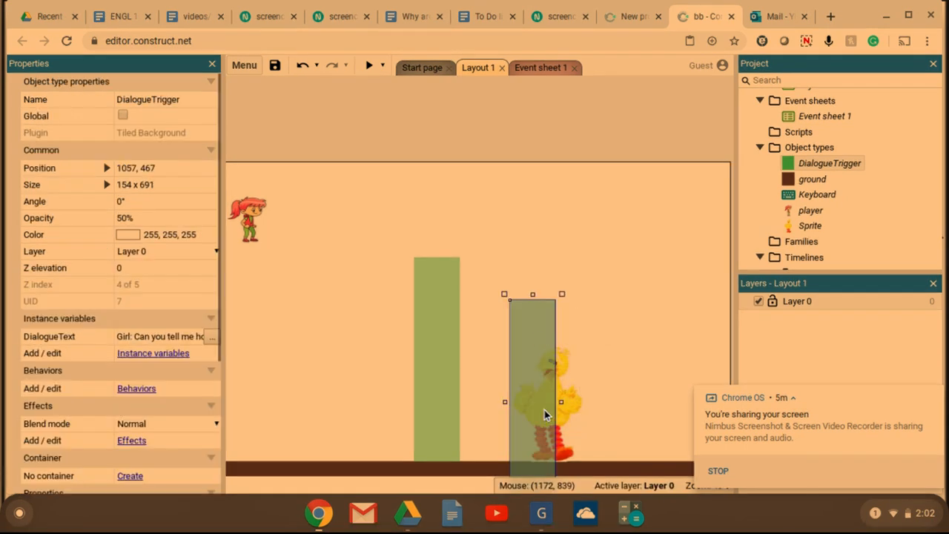
left_click_drag(533, 332, 512, 296)
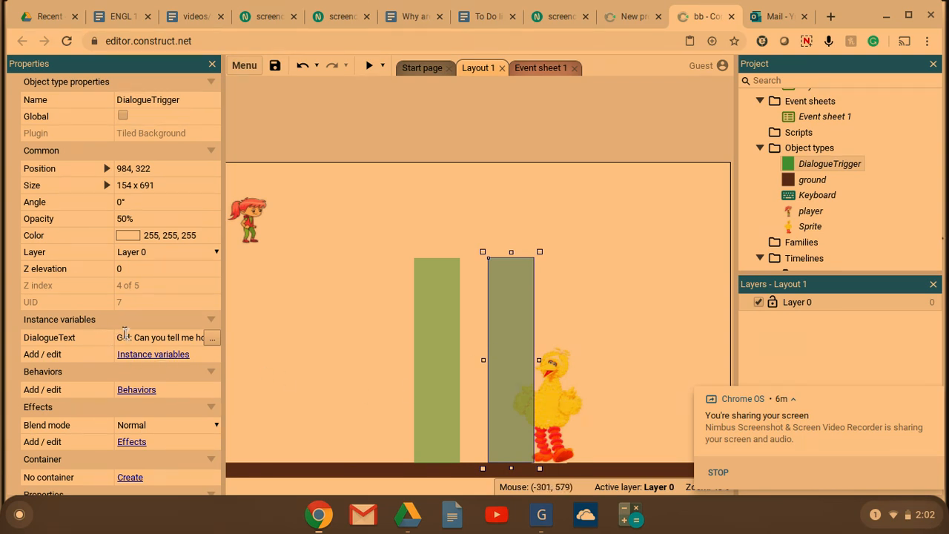
Set the duplicated trigger's DialogueText to "Big Bird: Right this way".
left_click(151, 336)
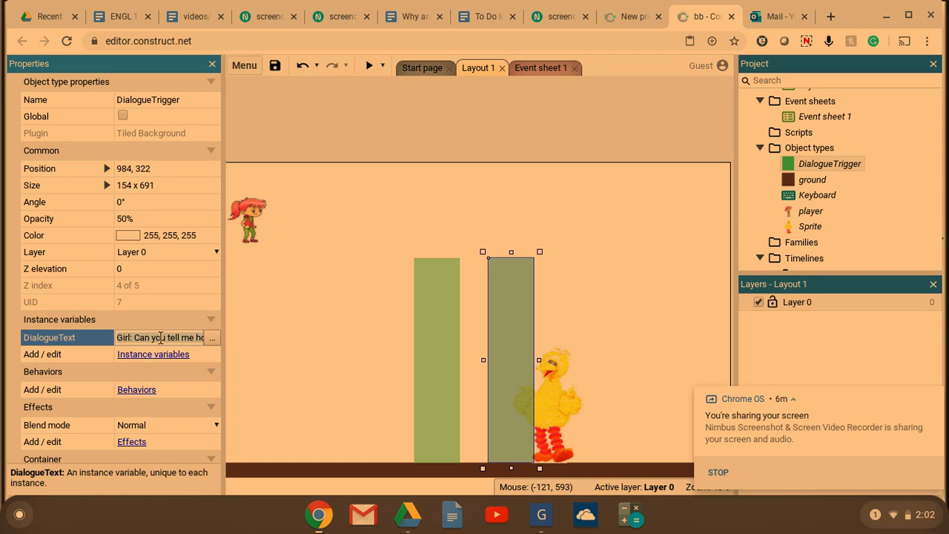
left_click(160, 337)
type("Bir")
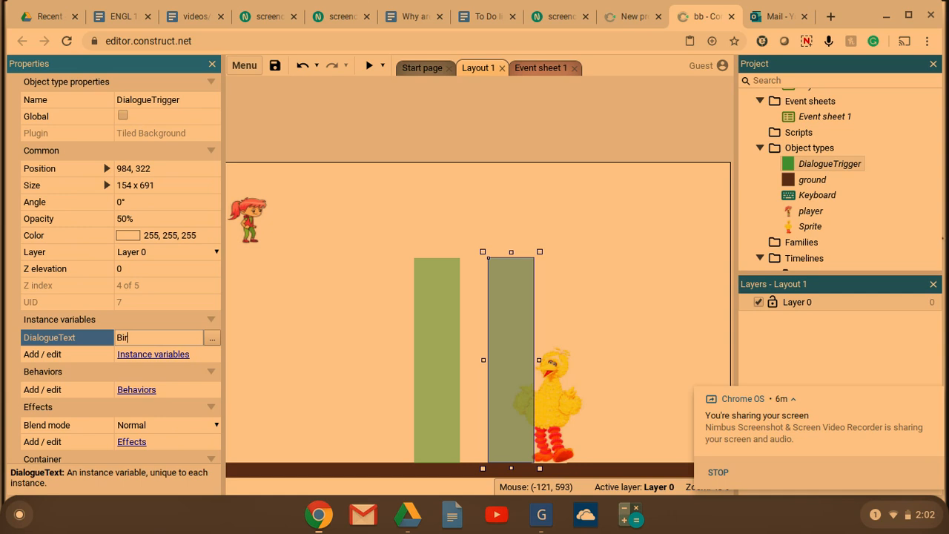
key("BackSpace")
type("g Bird: Right this way")
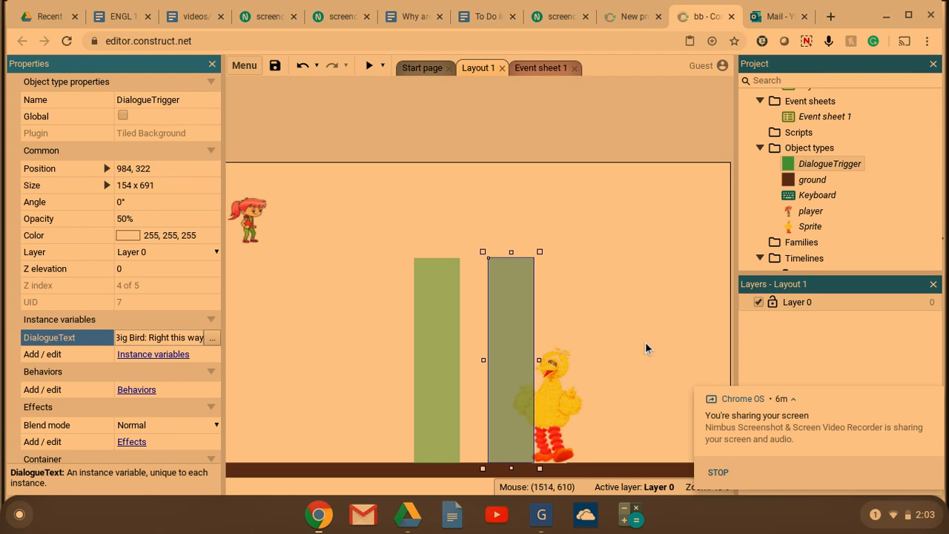
Duplicate the Big Bird trigger wall and place the third copy on the ground beyond the bird, at about 1504, 324.
right_click(510, 336)
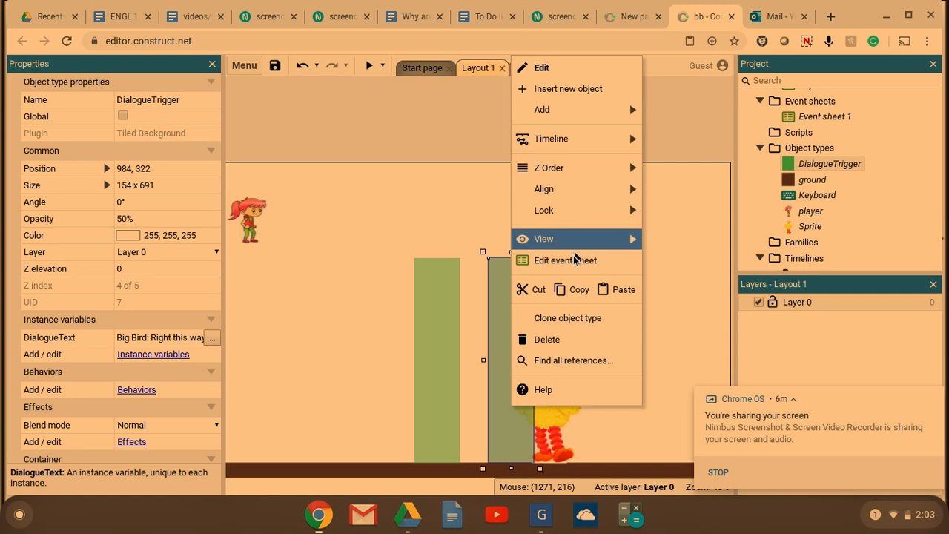
left_click(561, 290)
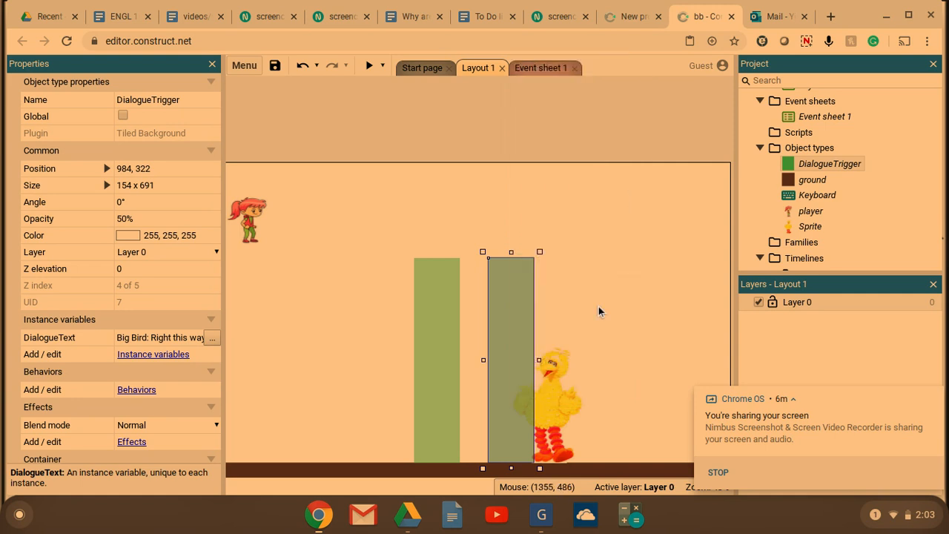
left_click(599, 307)
right_click(609, 317)
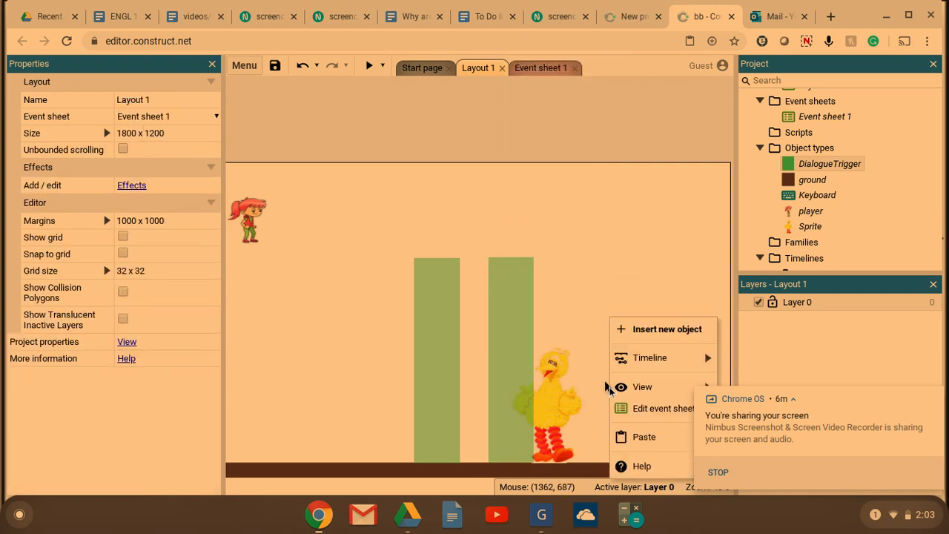
left_click(643, 436)
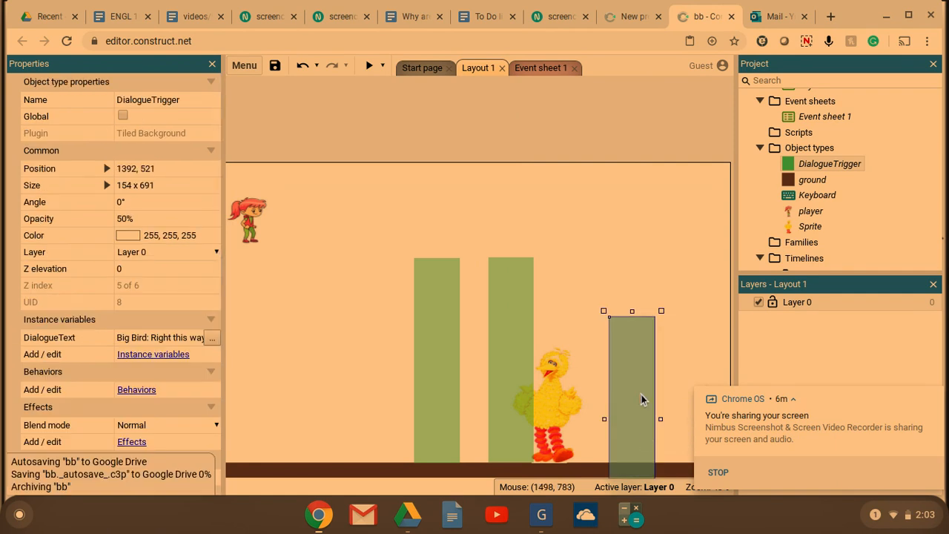
left_click_drag(641, 394, 675, 336)
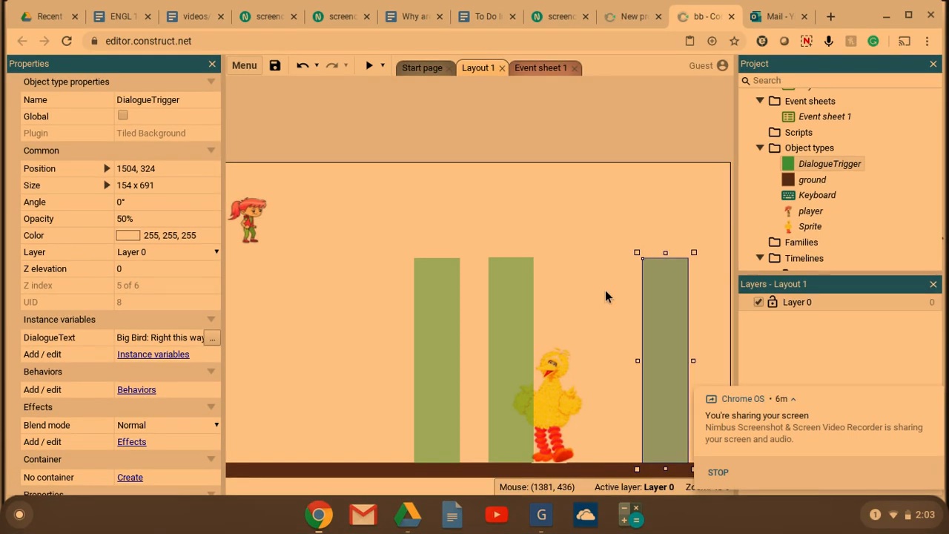
Set the third DialogueTrigger wall's DialogueText to "You're on your way!".
left_click(158, 338)
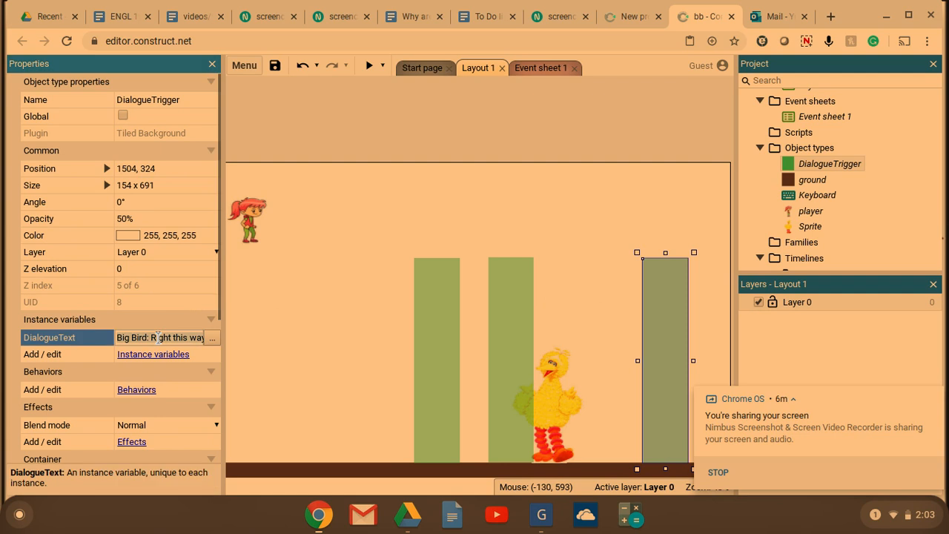
key("ctrl+a")
type("You're on y")
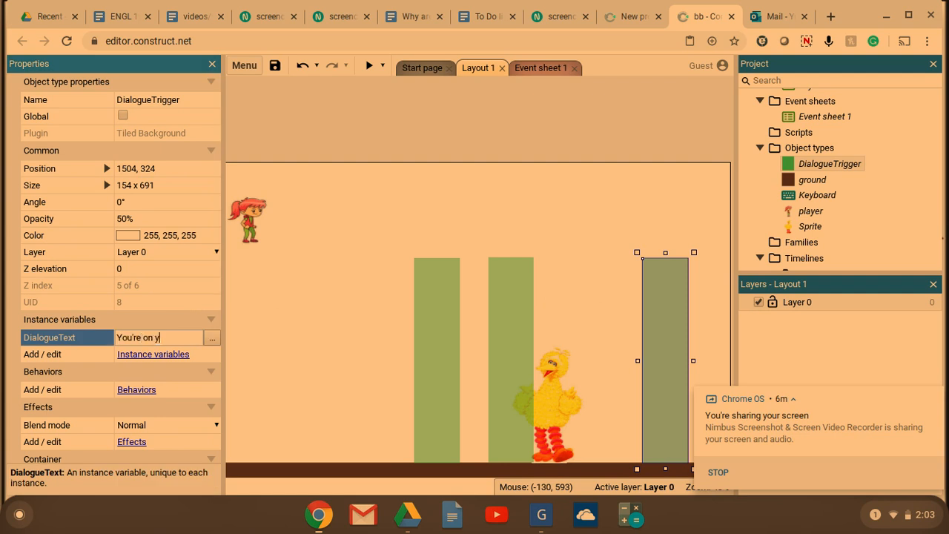
type("our way!")
left_click(307, 302)
Add a second layout without an event sheet and name it Dialogue.
scroll(851, 166, "up", 2)
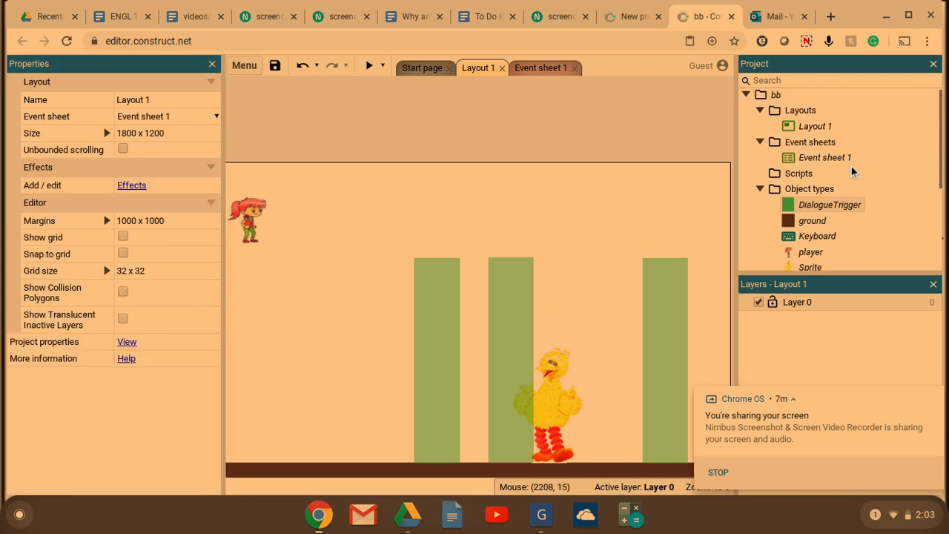
right_click(796, 115)
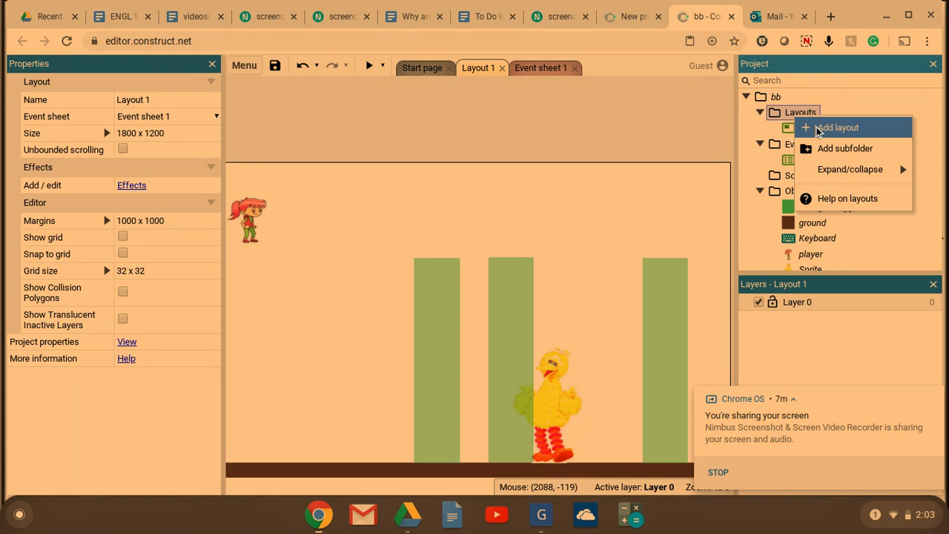
left_click(818, 130)
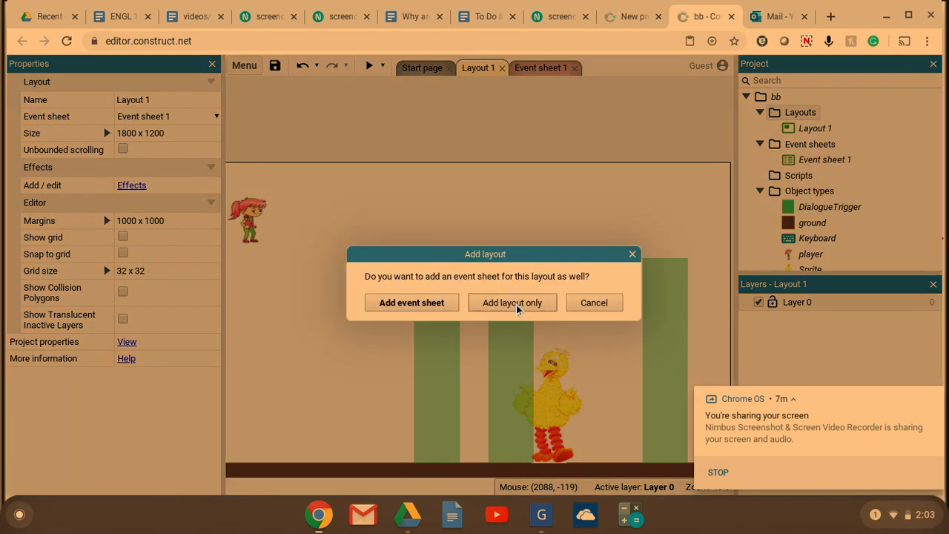
left_click(512, 302)
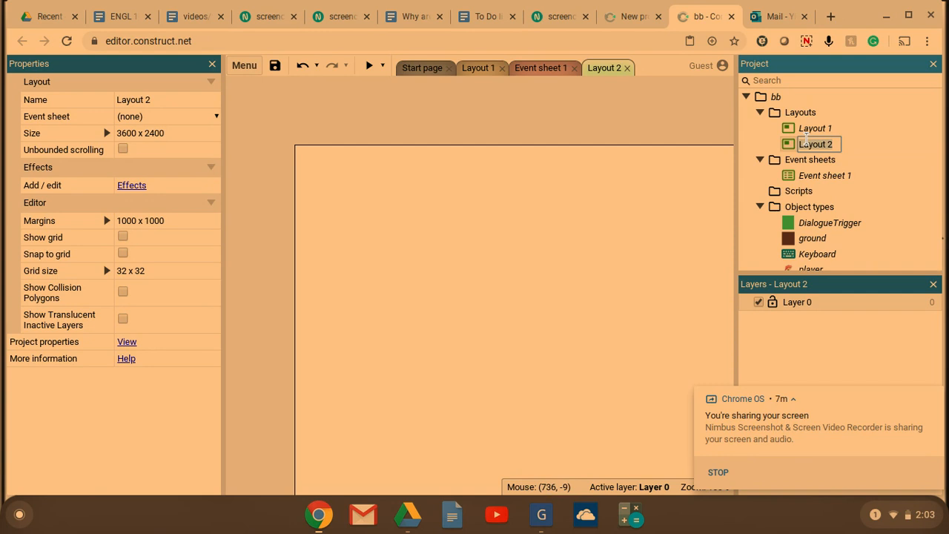
type("Dialogue")
left_click(804, 336)
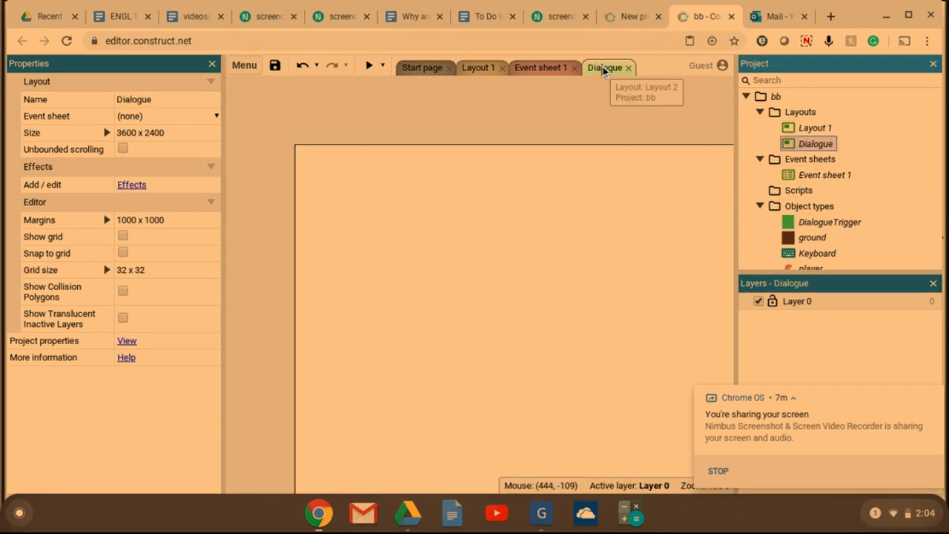
Rename Layer 0 of the Dialogue layout as Dialogue.
double_click(797, 302)
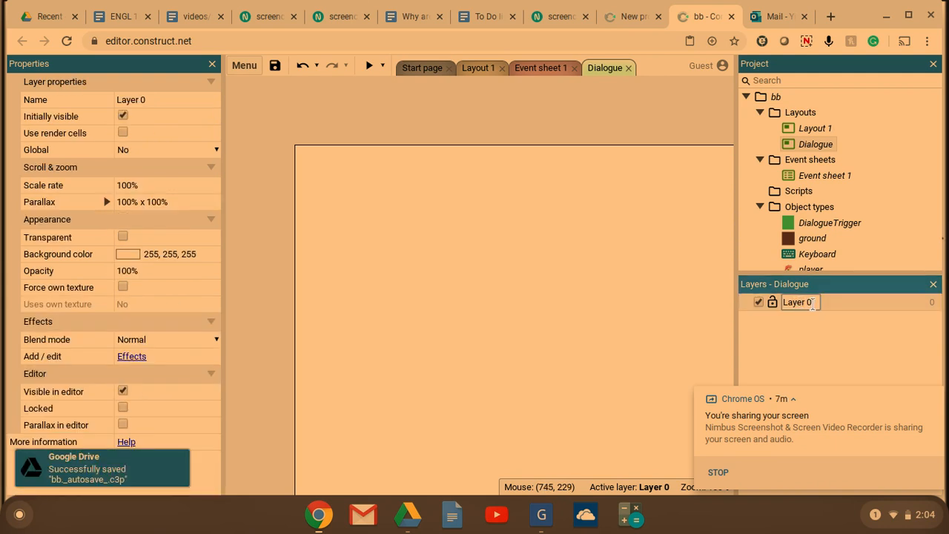
key("BackSpace")
key("BackSpace")
key("BackSpace")
key("BackSpace")
key("BackSpace")
key("BackSpace")
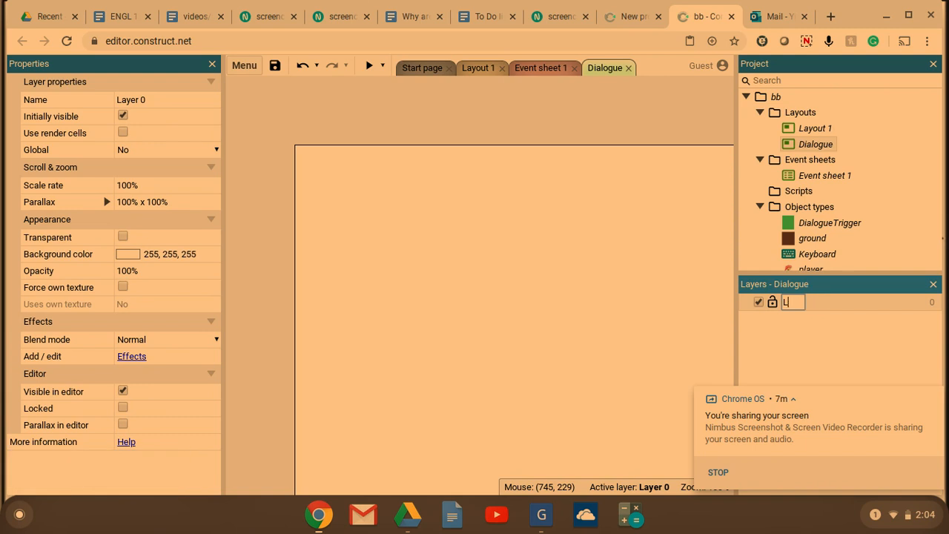
type("Dialogue")
key("Return")
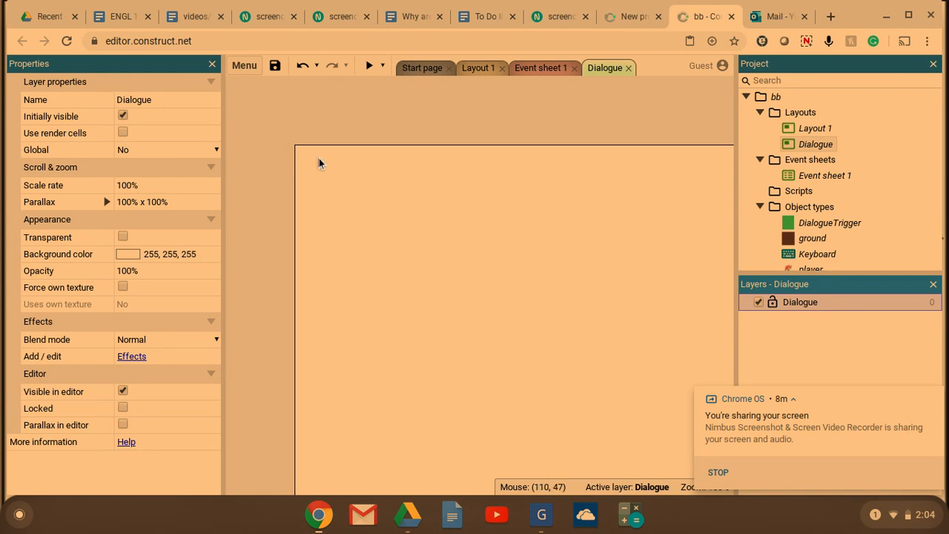
Make the Dialogue layer global and set its parallax to 0 x 0.
left_click(135, 152)
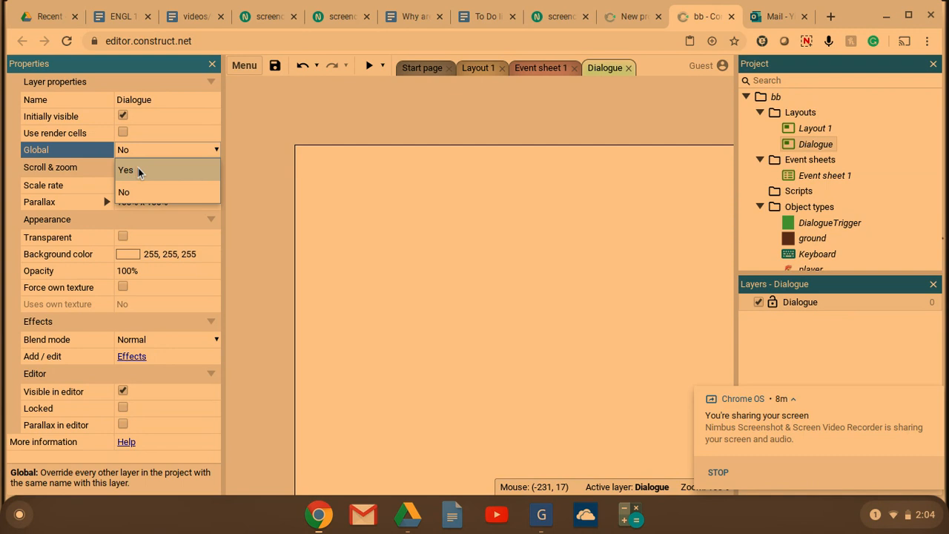
left_click(138, 172)
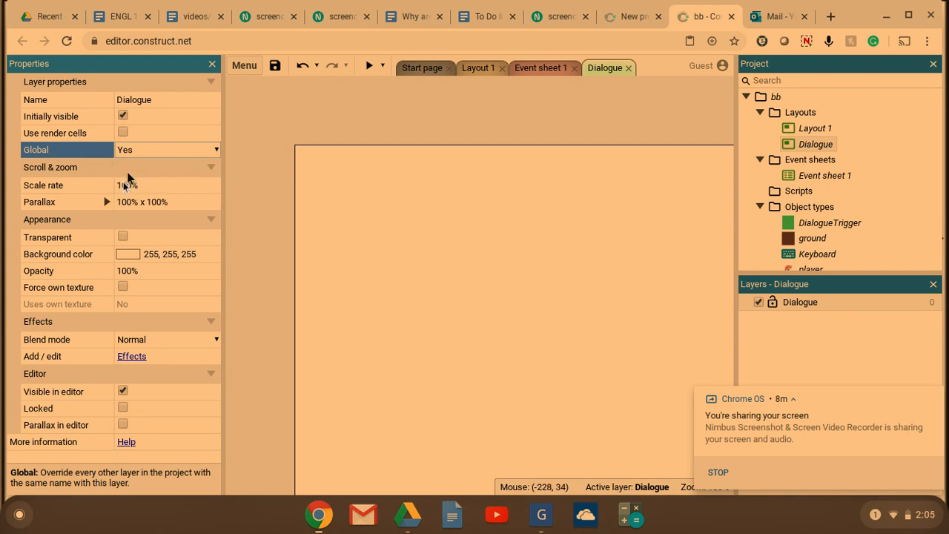
left_click(140, 203)
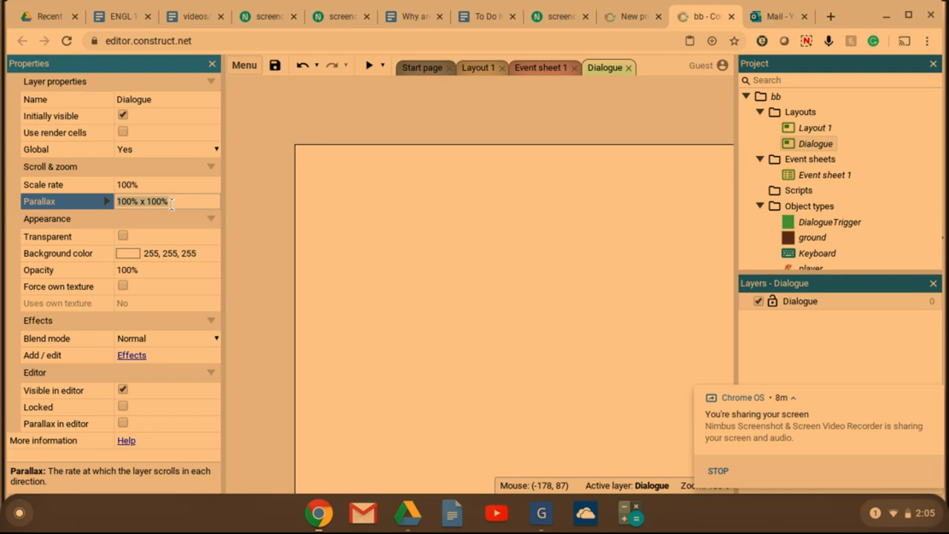
type("0x0")
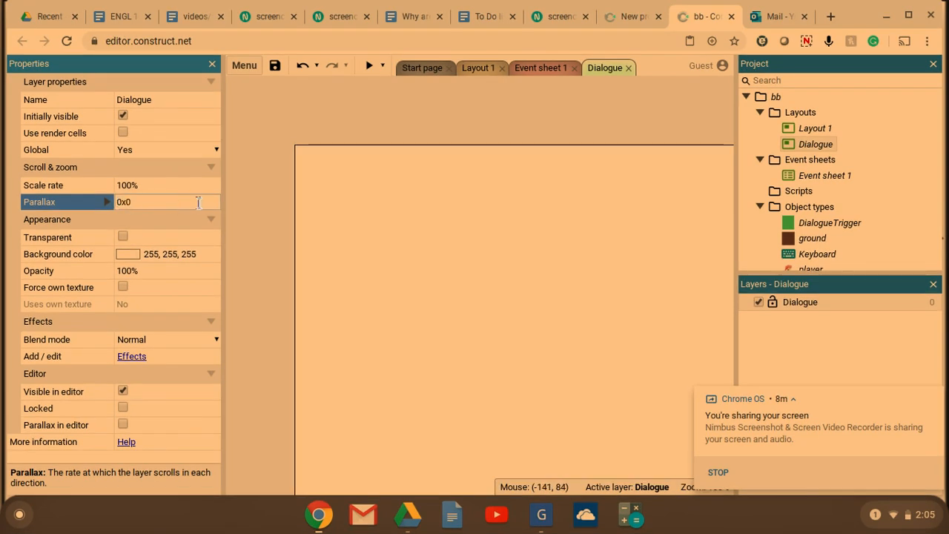
left_click(410, 245)
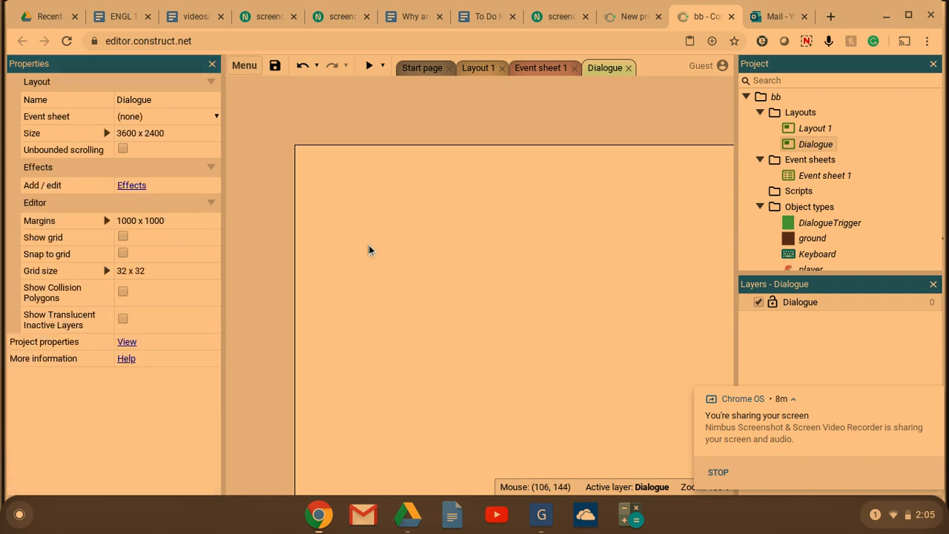
left_click(808, 305)
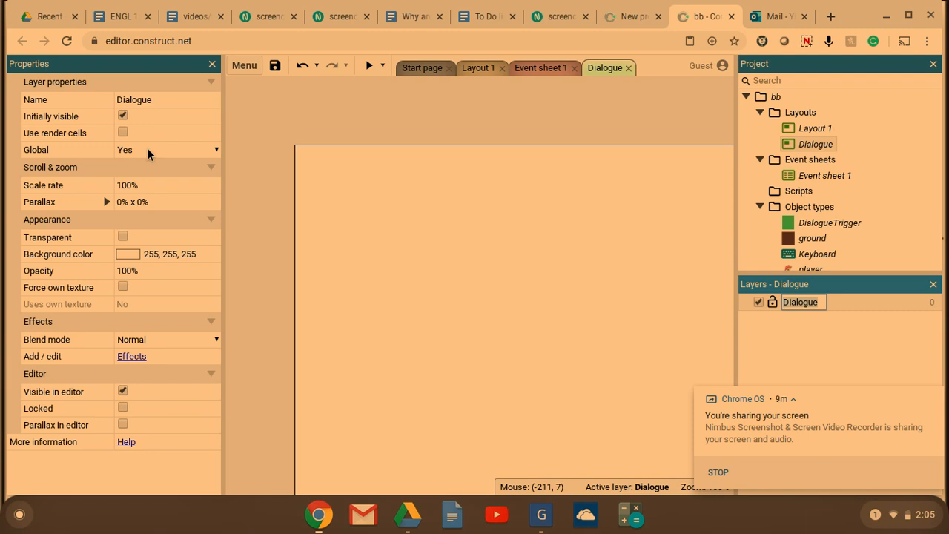
left_click(260, 265)
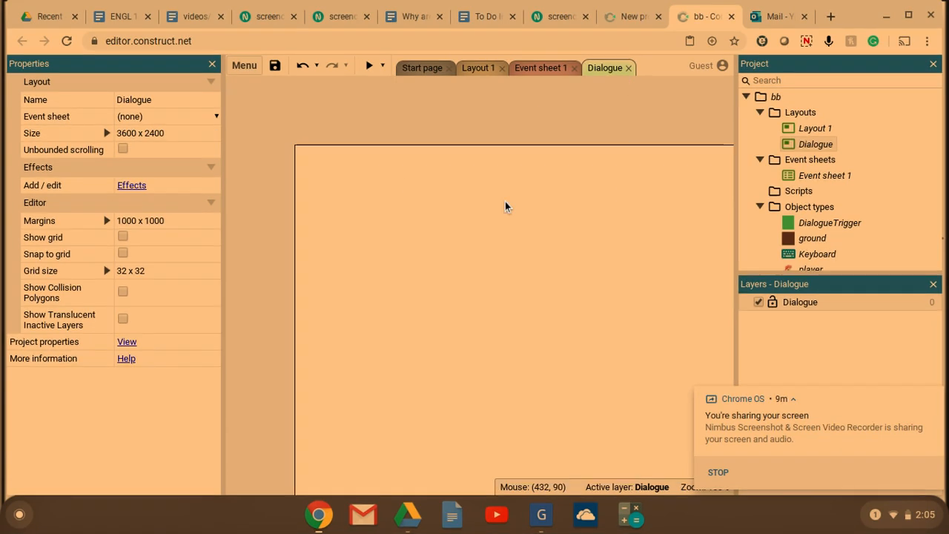
Check Layout 1's size and set the Dialogue layout to the same size, 1800 x 1200.
left_click(476, 69)
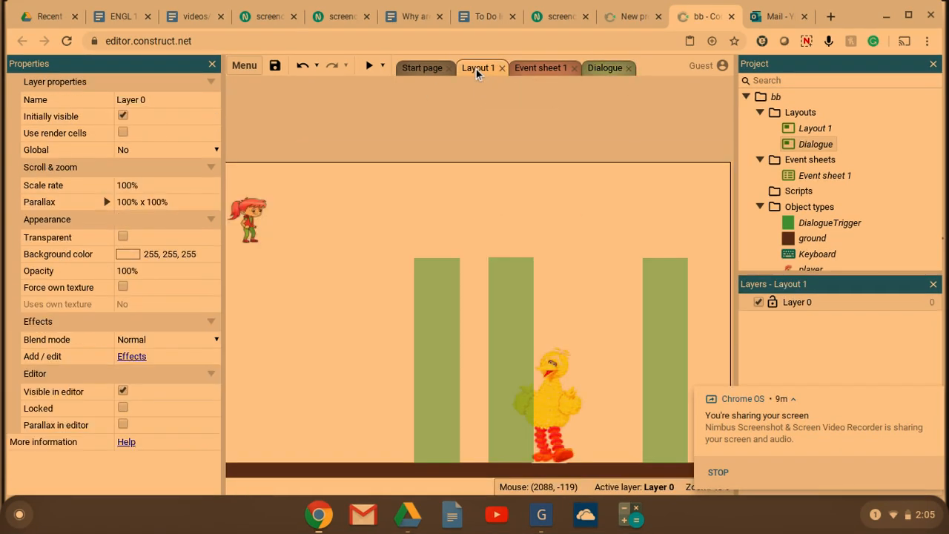
left_click(300, 130)
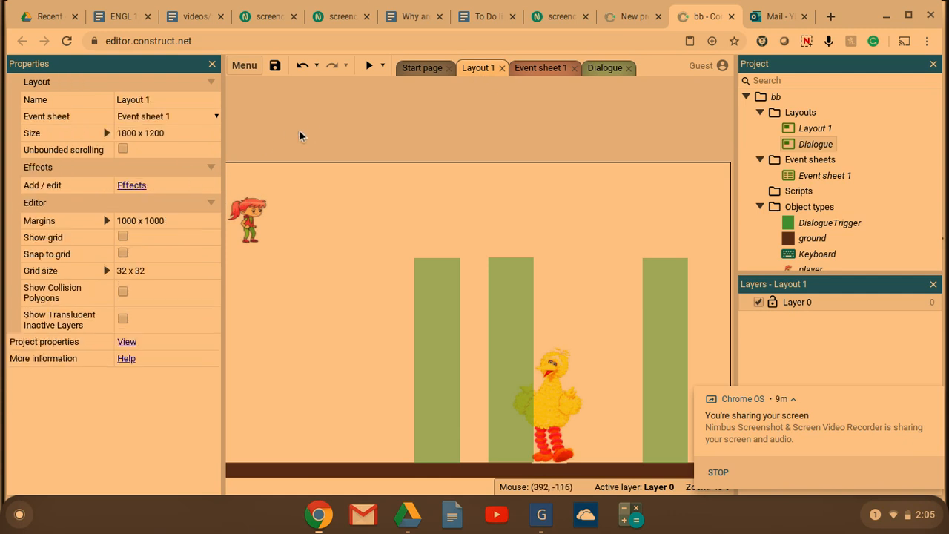
left_click(605, 69)
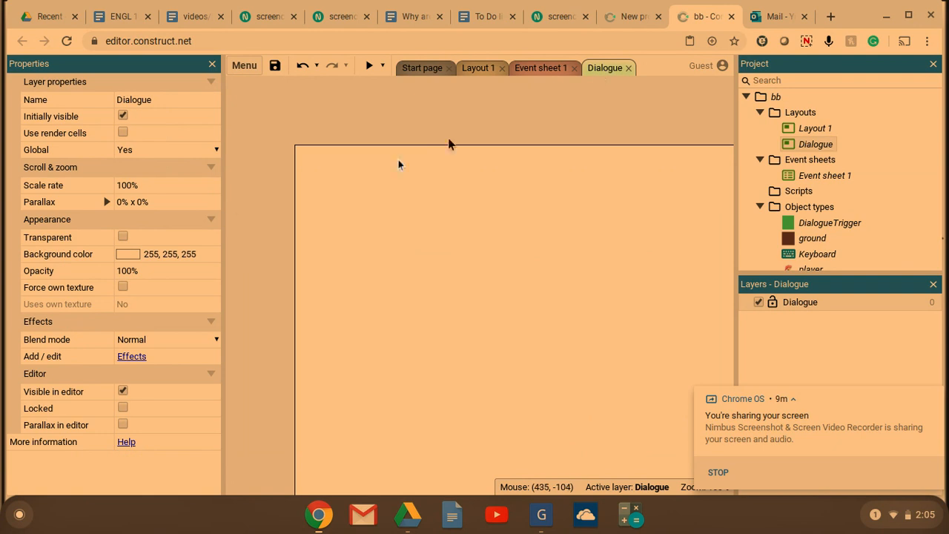
left_click(354, 133)
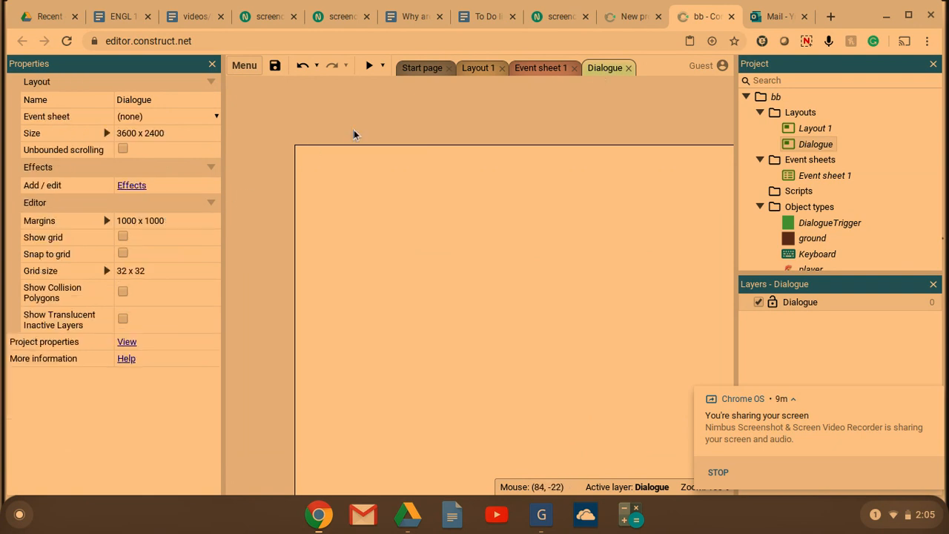
left_click(128, 132)
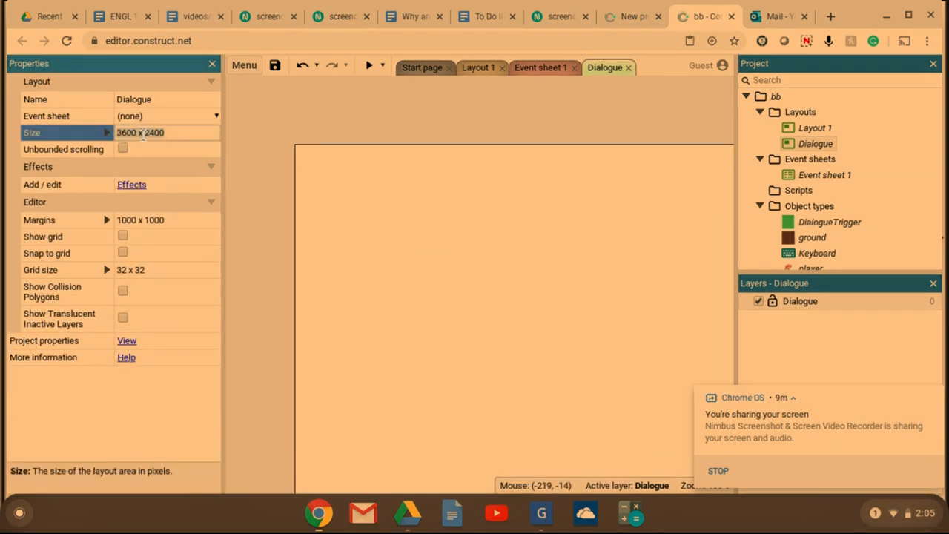
triple_click(142, 133)
type("18")
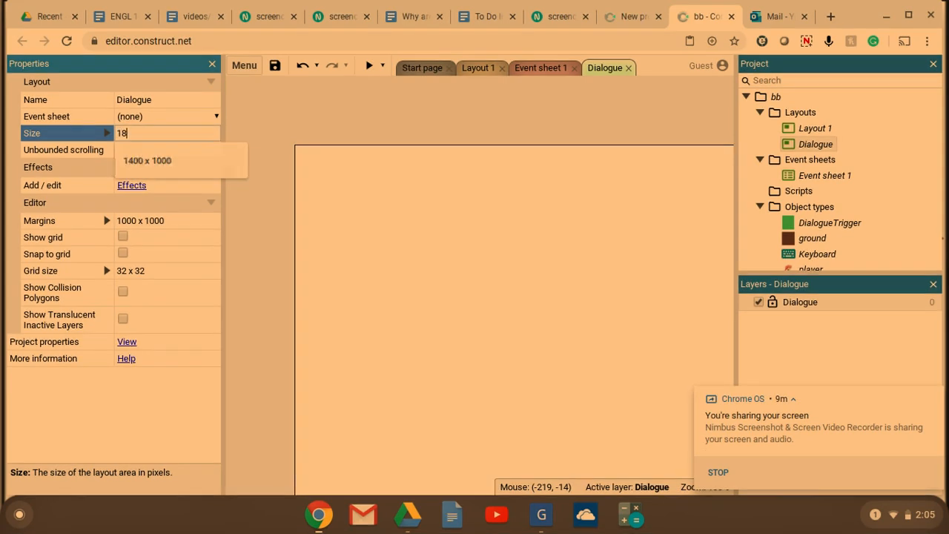
type("00x1200")
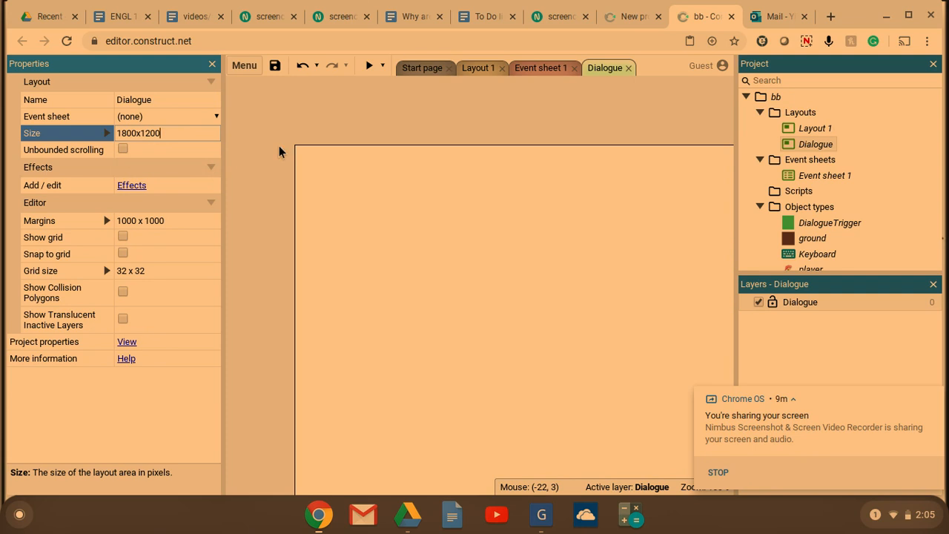
key("Tab")
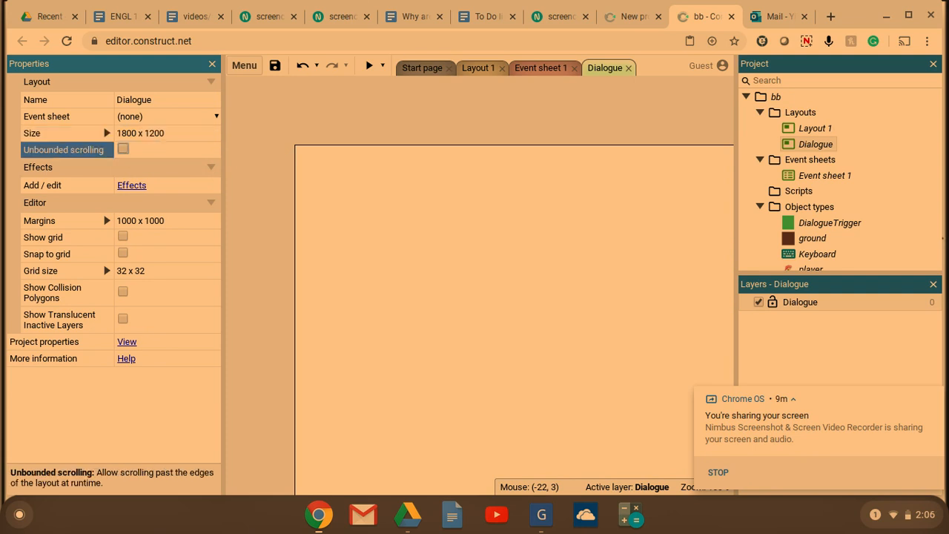
left_click(274, 192)
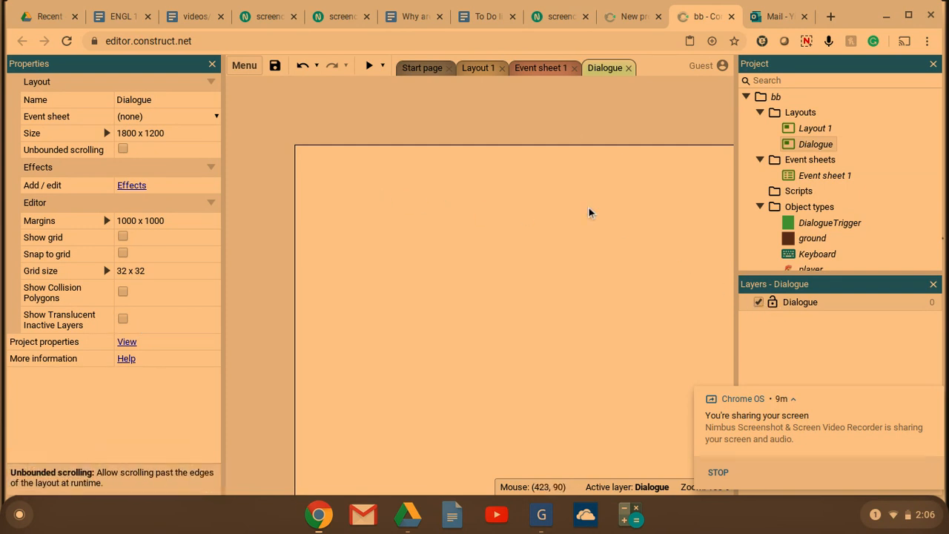
Make the Dialogue layer's background transparent.
double_click(822, 301)
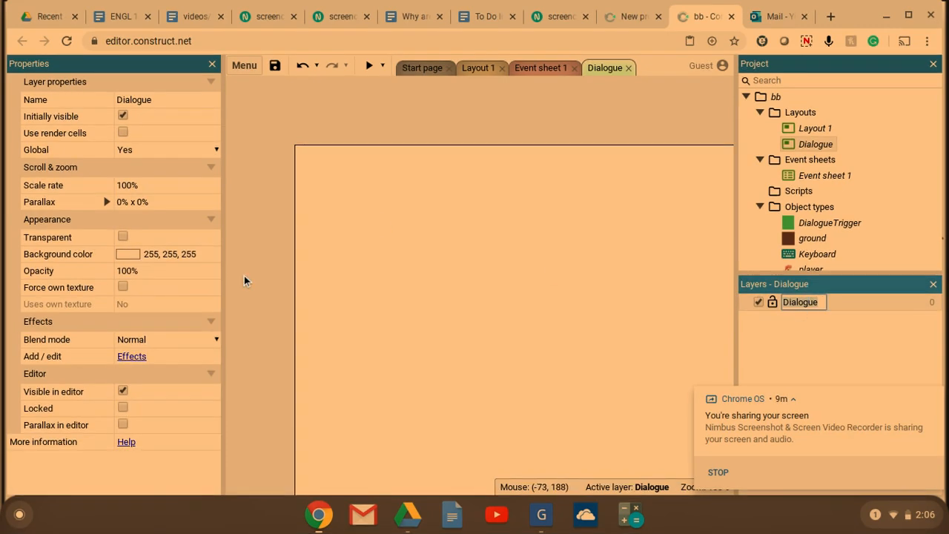
left_click(863, 304)
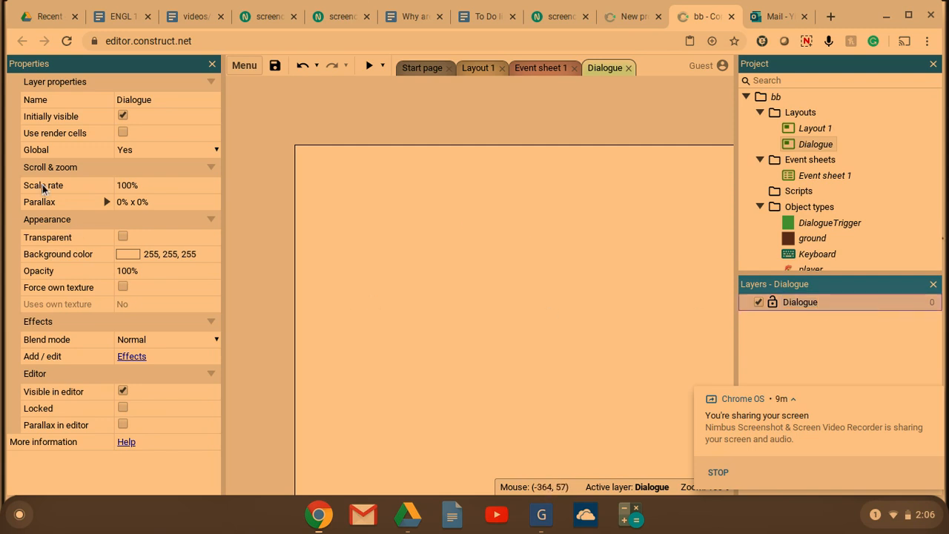
left_click(123, 238)
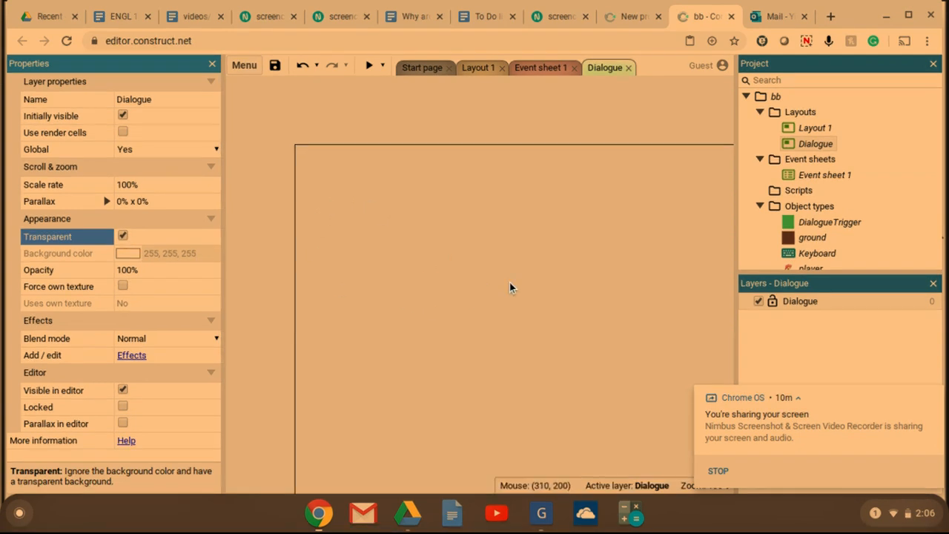
Insert a Text object into the Dialogue layout at about 148, 105.
double_click(406, 235)
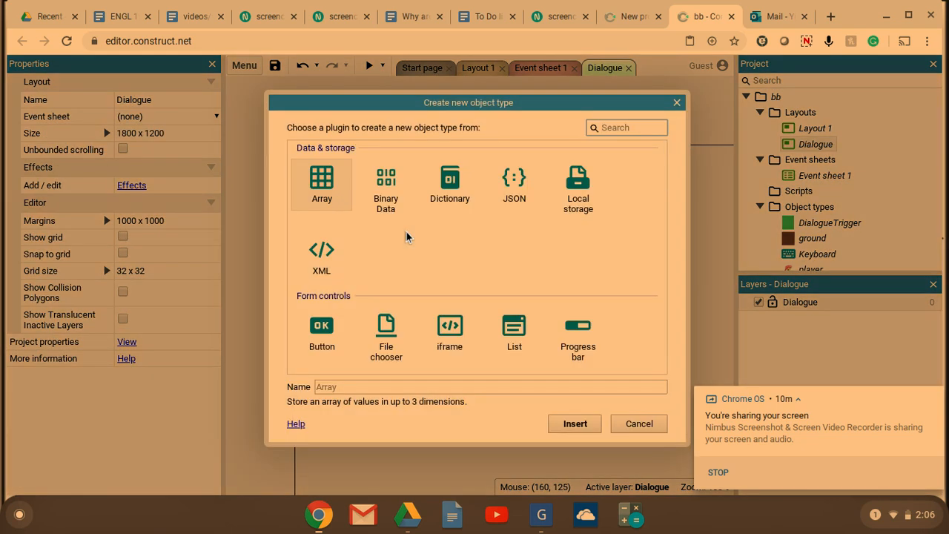
scroll(473, 263, "down", 5)
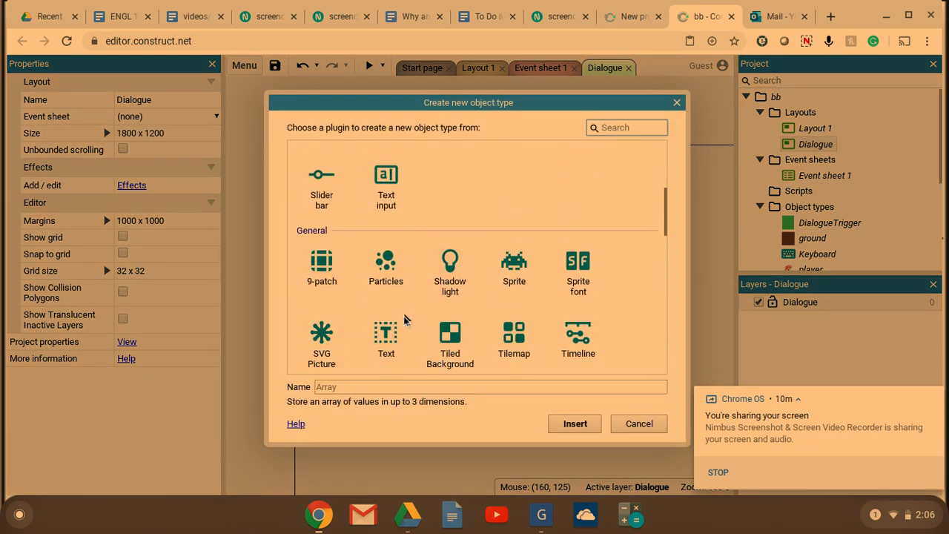
double_click(388, 334)
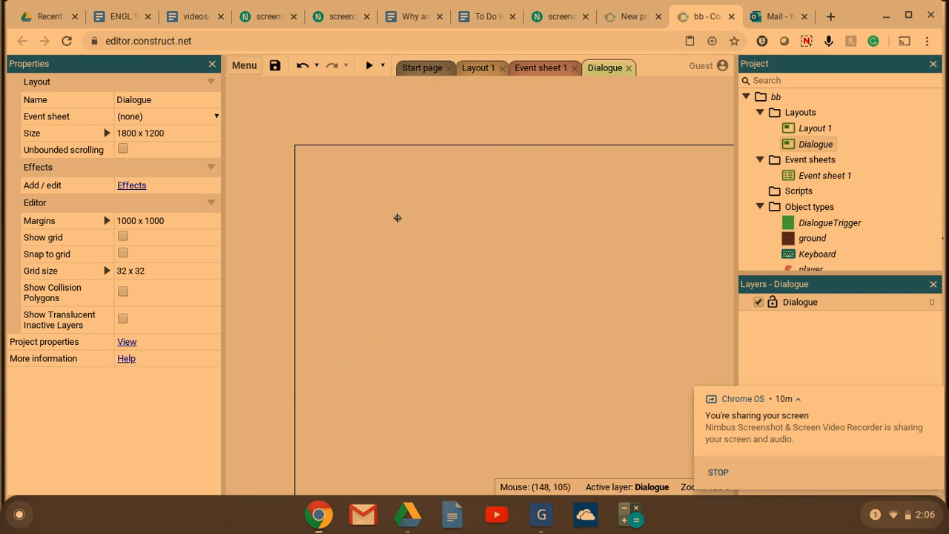
left_click(397, 218)
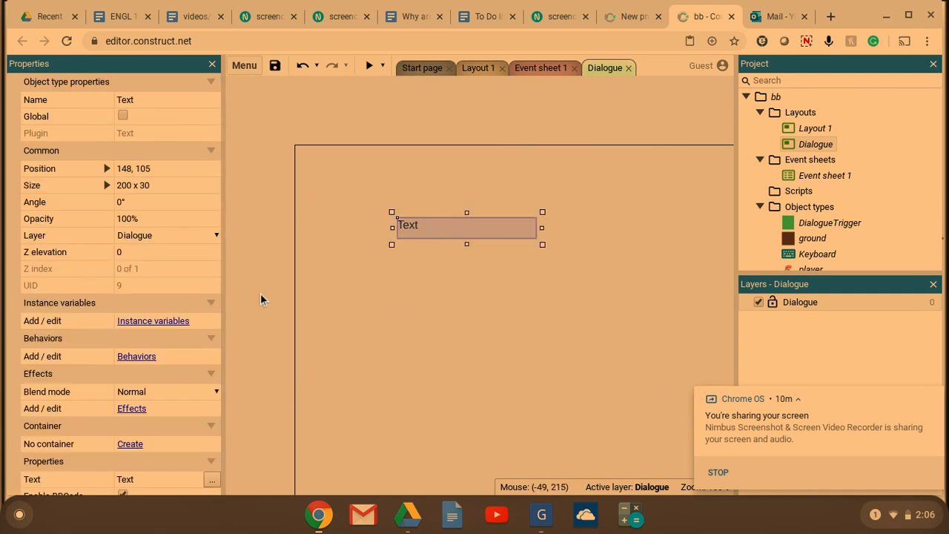
Format the Text object with size 24 and centred horizontal alignment, and enlarge its box to about 417 x 134.
scroll(163, 287, "down", 3)
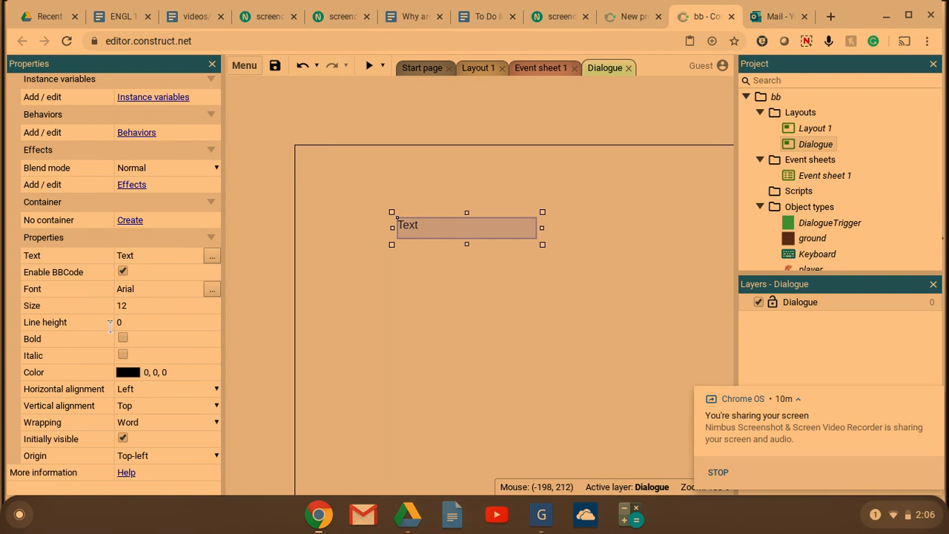
left_click(141, 305)
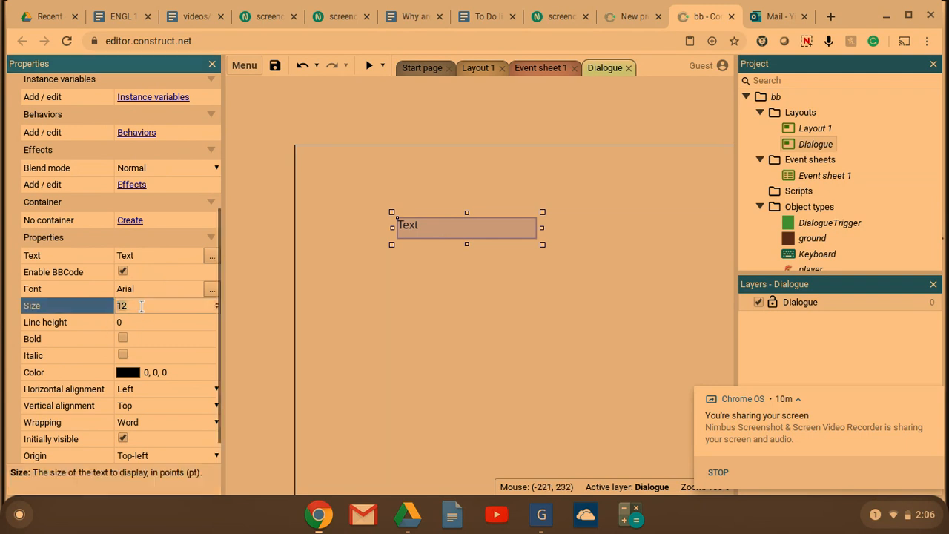
type("24")
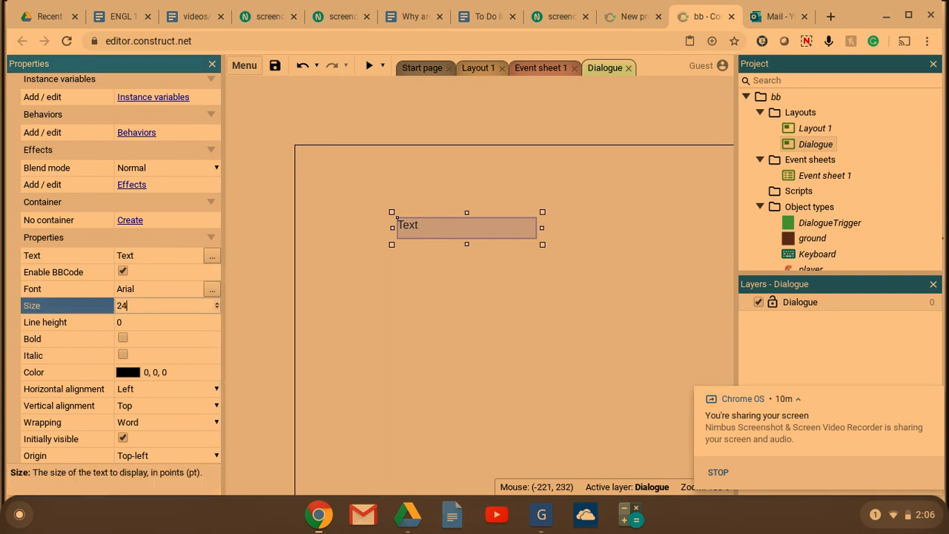
scroll(140, 347, "down", 1)
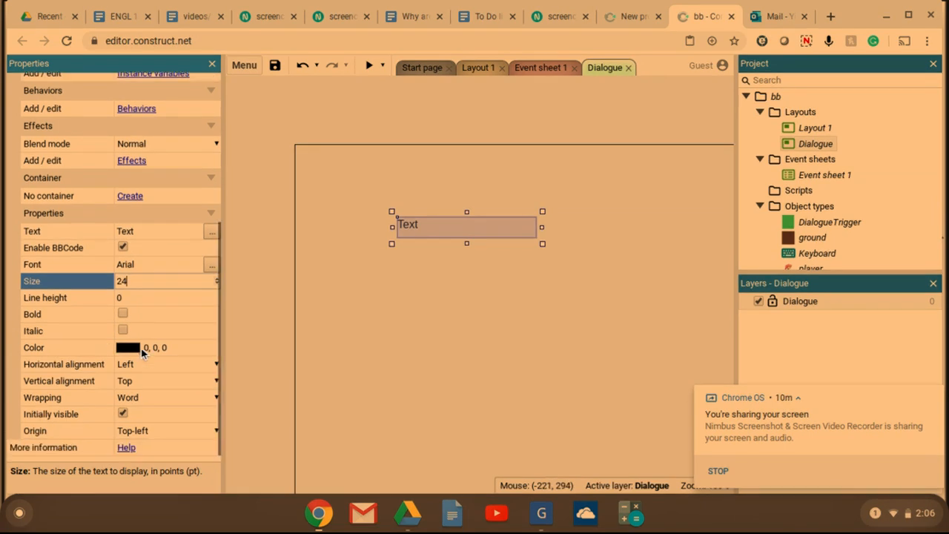
left_click(162, 405)
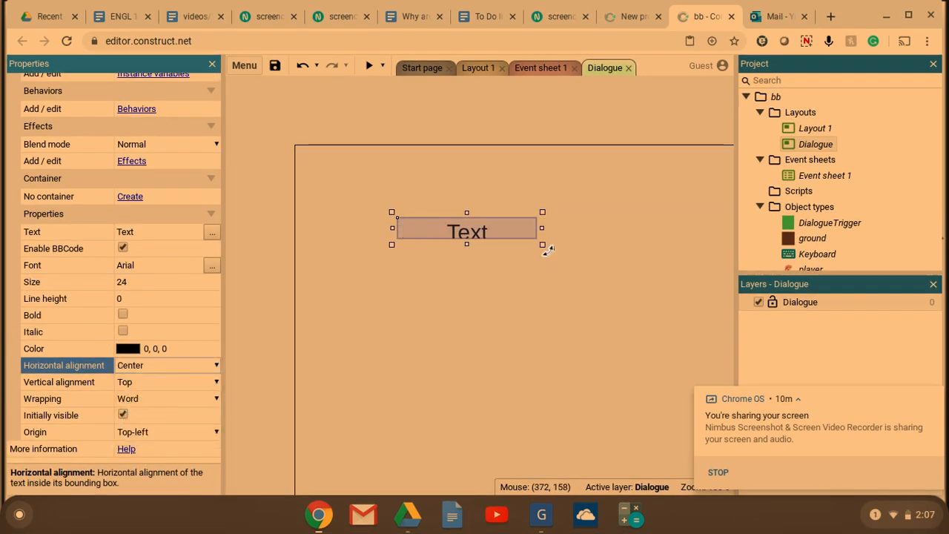
left_click_drag(544, 245, 689, 316)
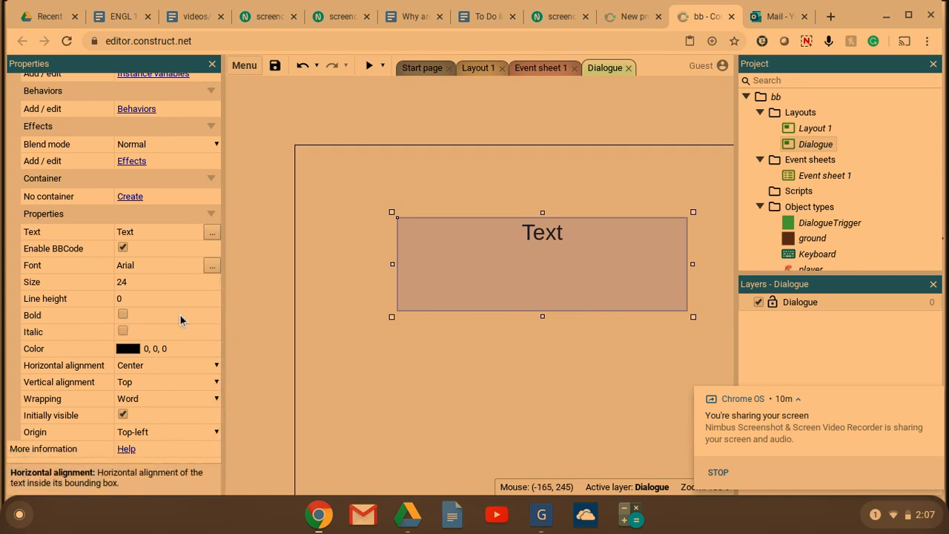
left_click(453, 277)
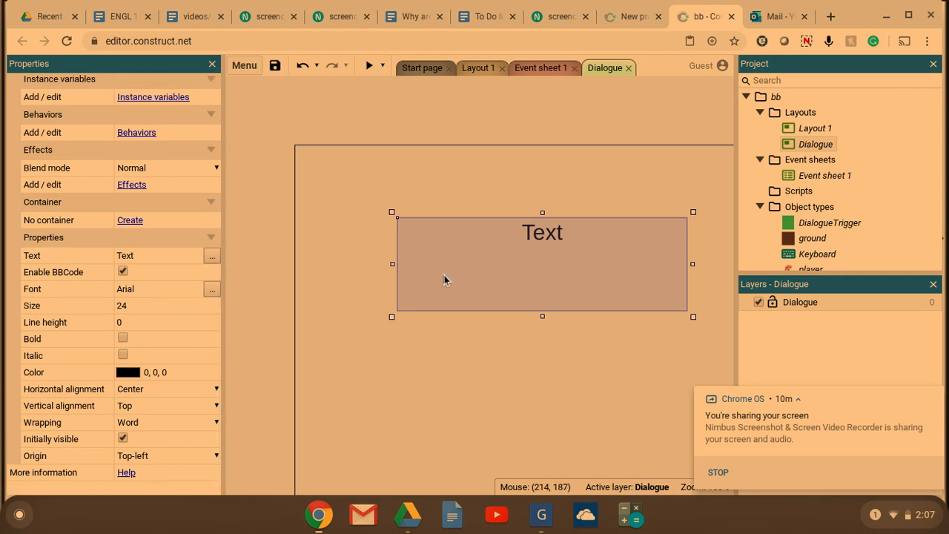
Add the Fade behavior to the Text object.
scroll(100, 227, "up", 2)
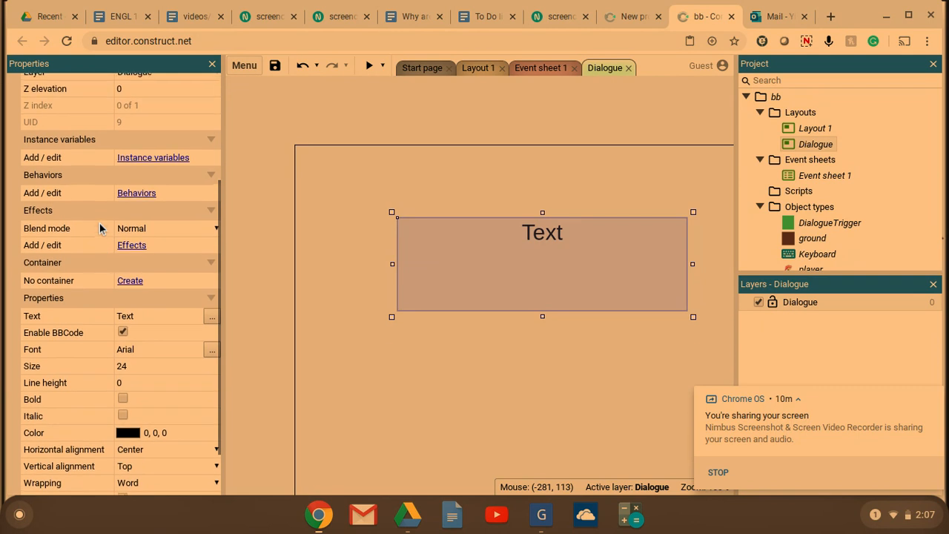
scroll(101, 228, "up", 1)
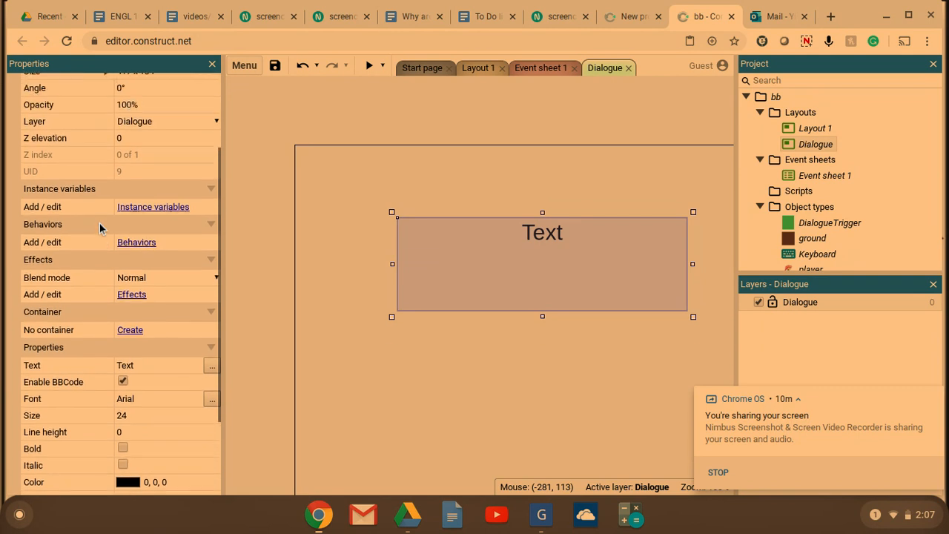
left_click(138, 243)
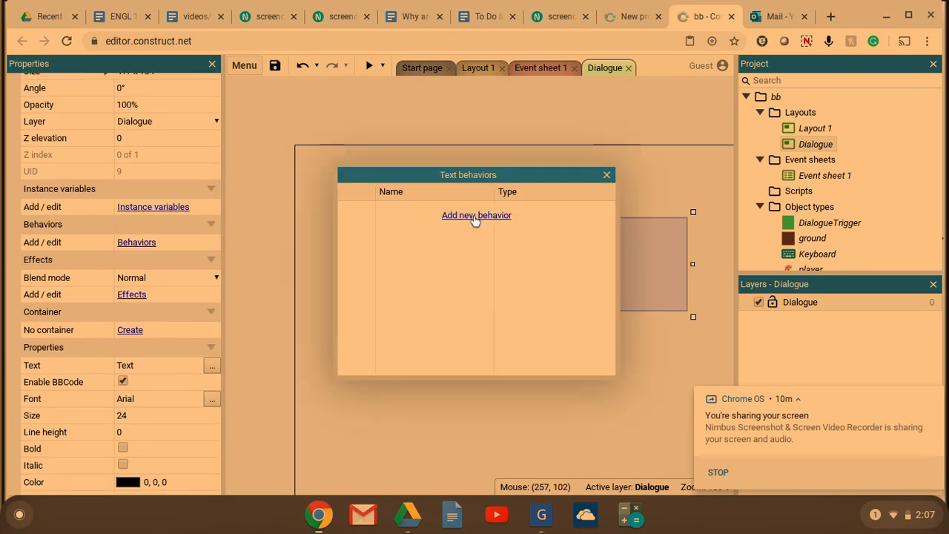
left_click(475, 216)
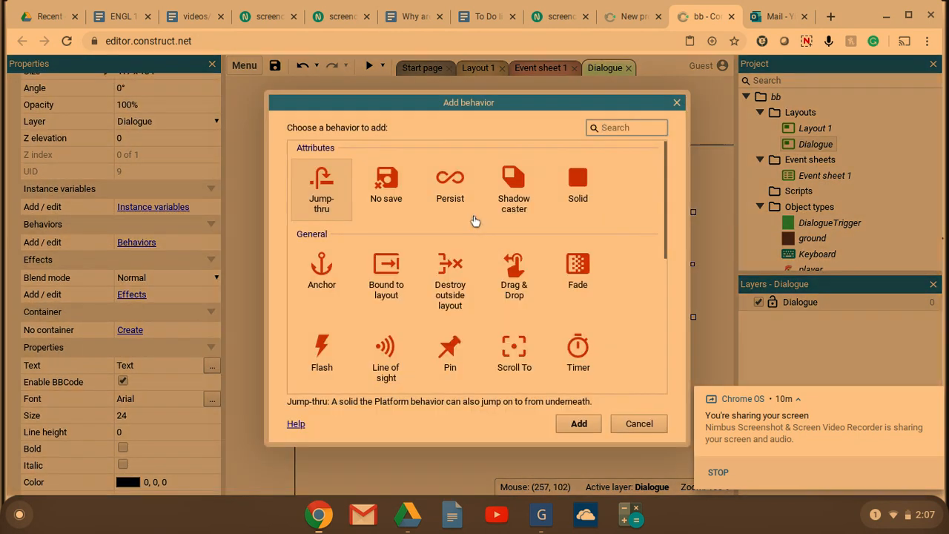
double_click(577, 261)
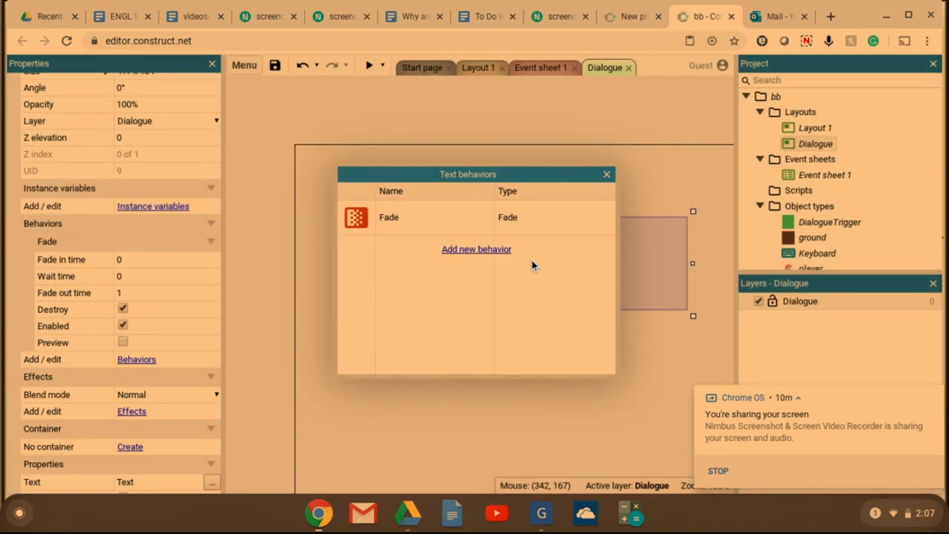
left_click(607, 174)
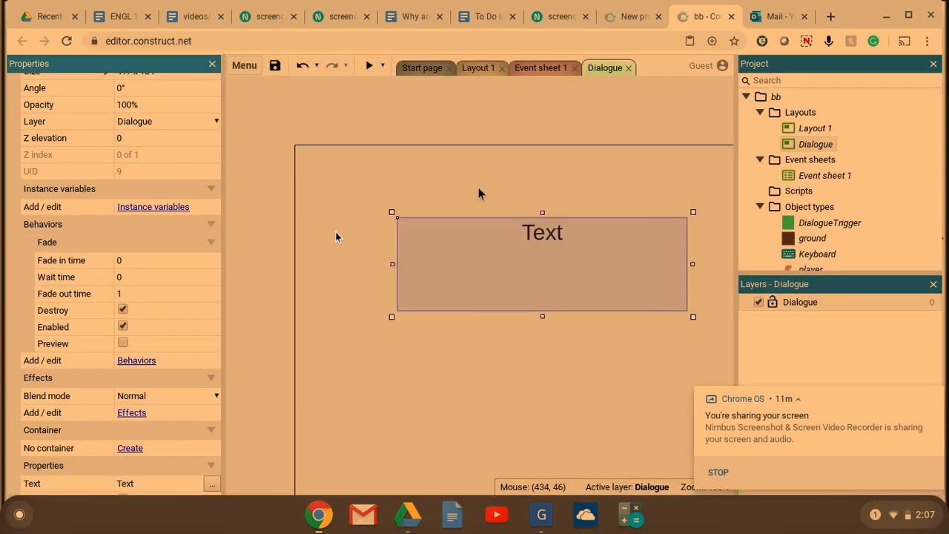
Set the Fade behavior's fade in time to 0.5, wait time to 3 and fade out time to 0.5.
left_click(130, 261)
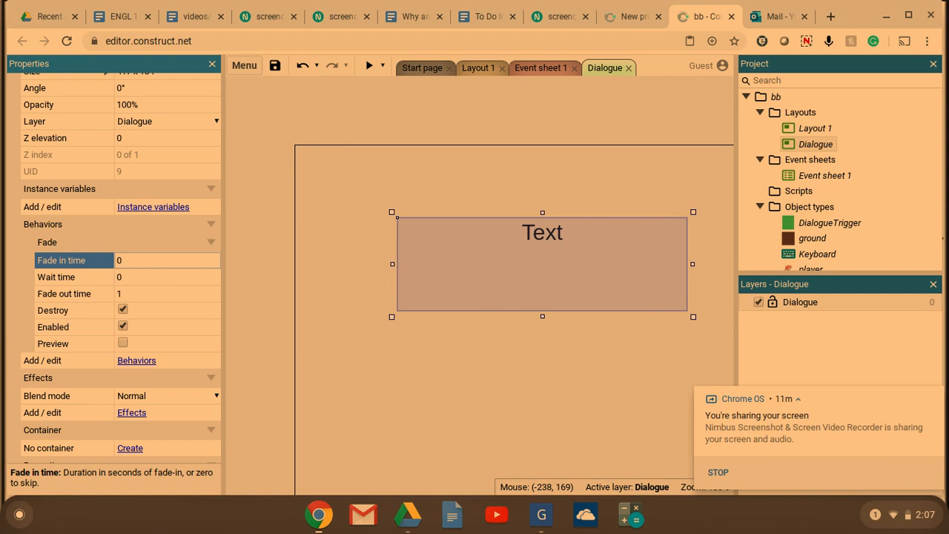
type(".5")
left_click(151, 278)
type("3")
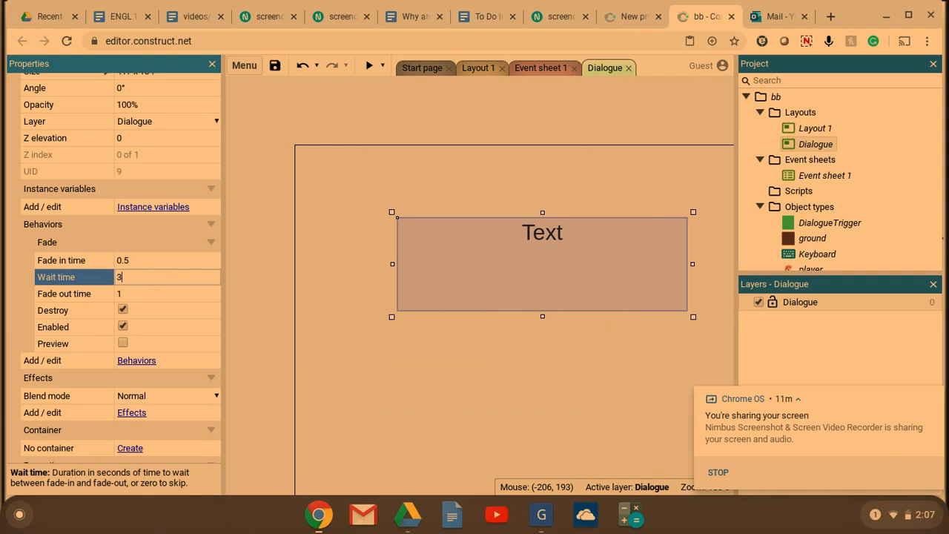
left_click(138, 292)
type("0.5")
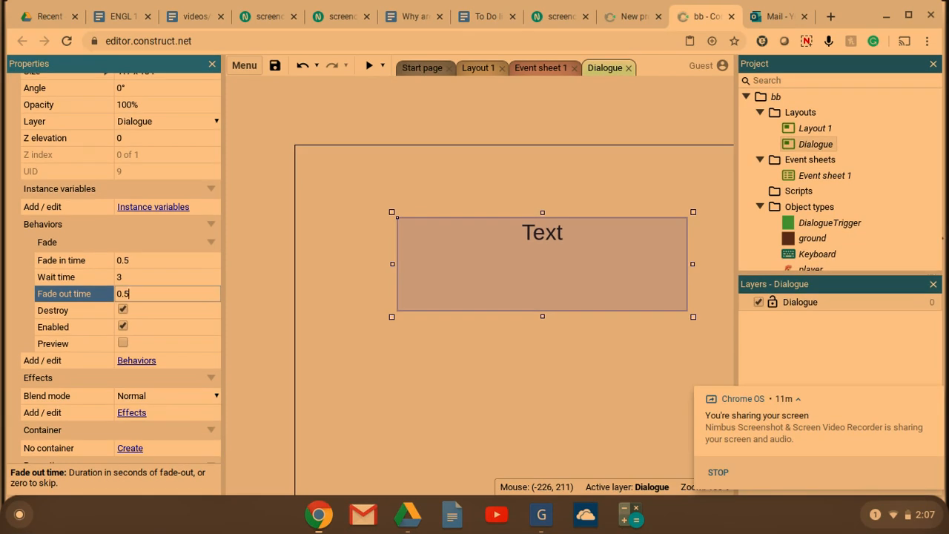
left_click(339, 326)
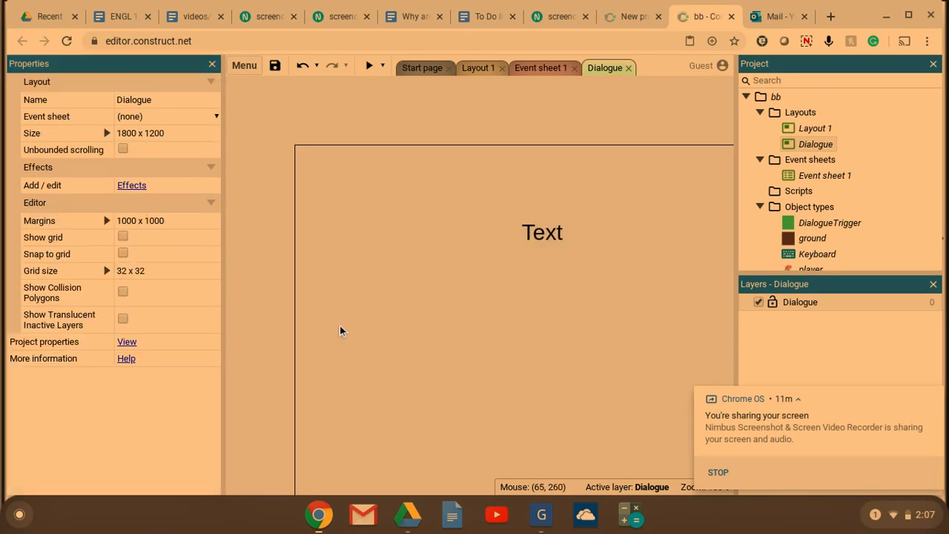
Add a new layer at the top of Layout 1 and name it Dialogue.
scroll(443, 247, "up", 2)
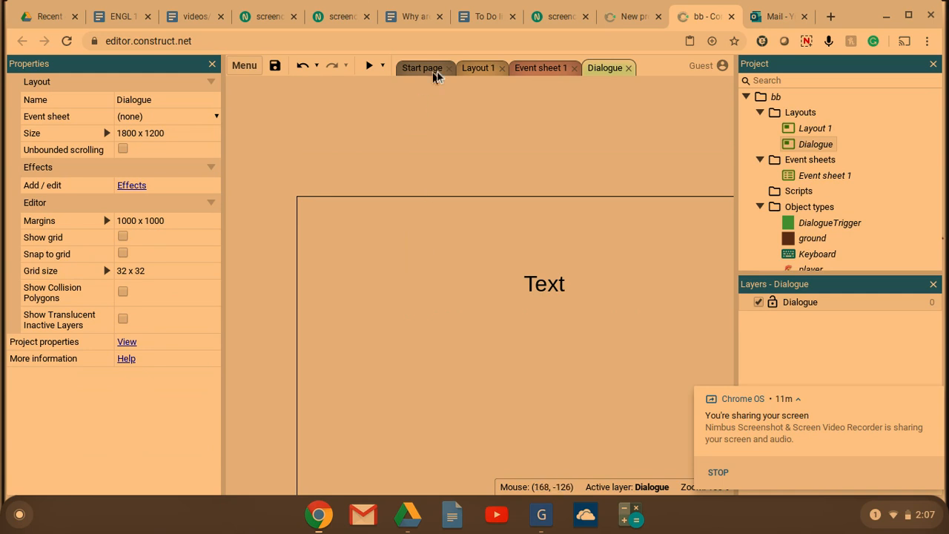
left_click(479, 68)
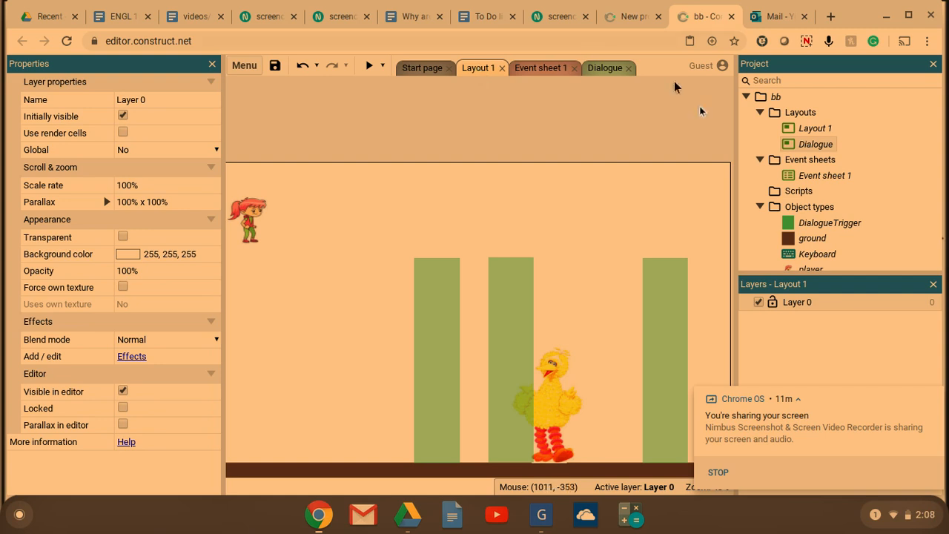
right_click(774, 339)
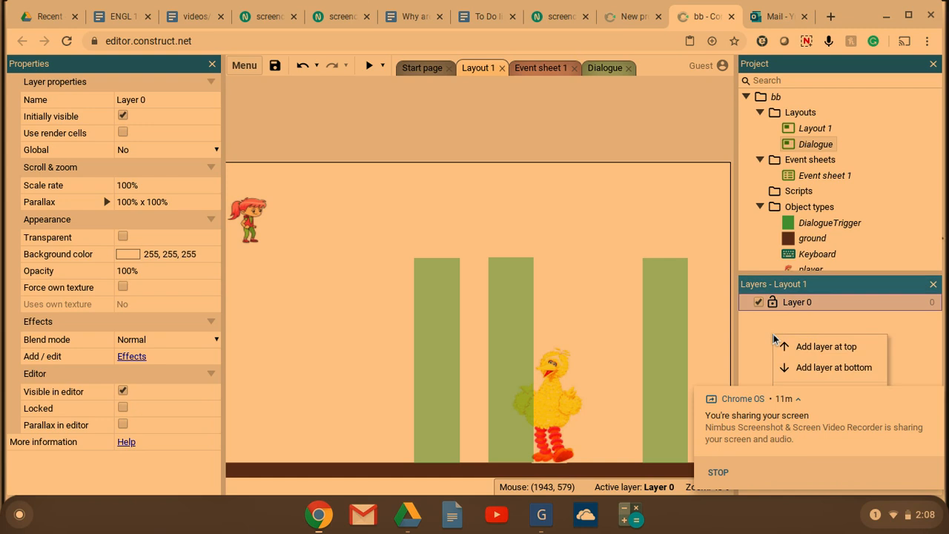
left_click(820, 347)
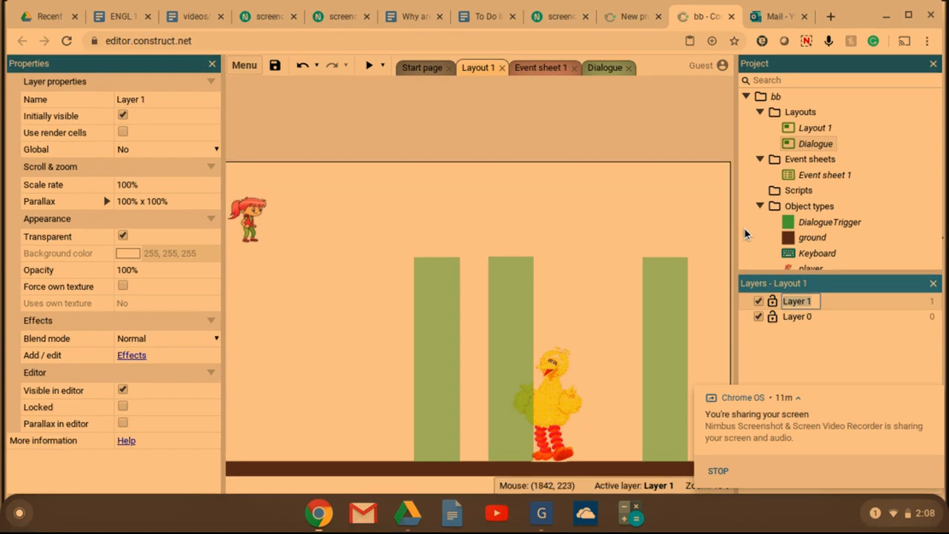
type("D")
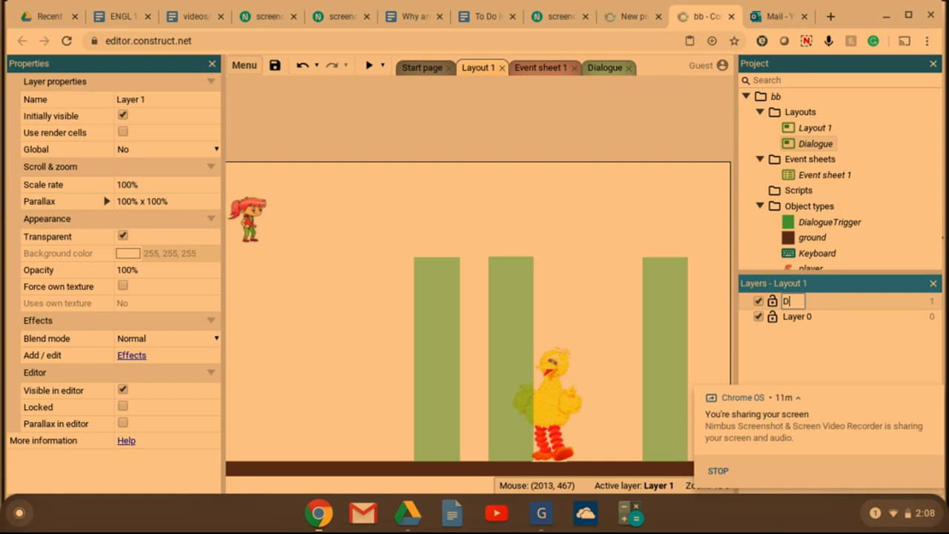
type("ialogue")
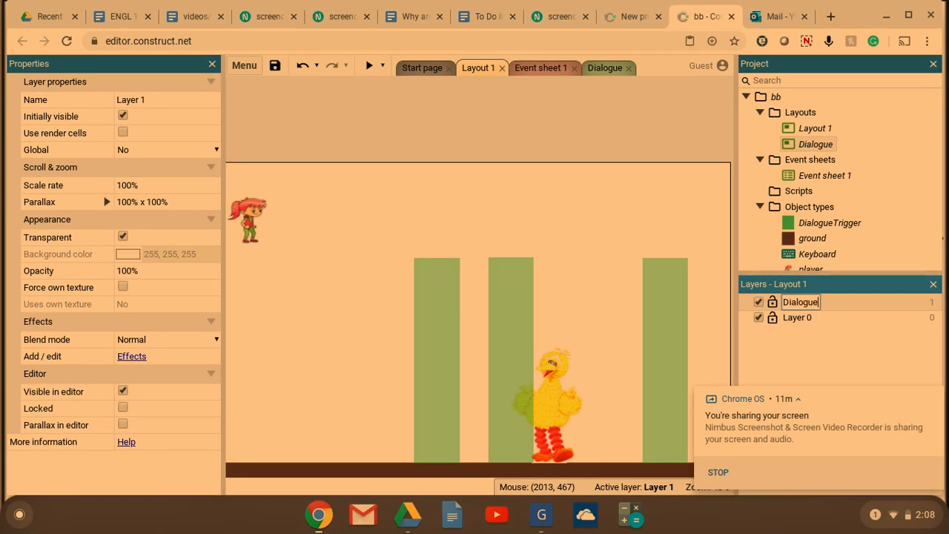
key("Return")
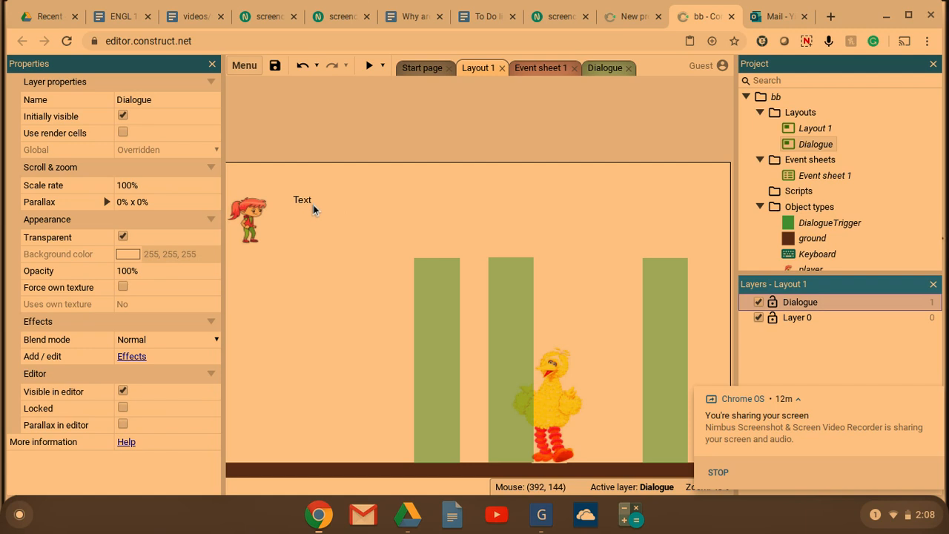
left_click(773, 303)
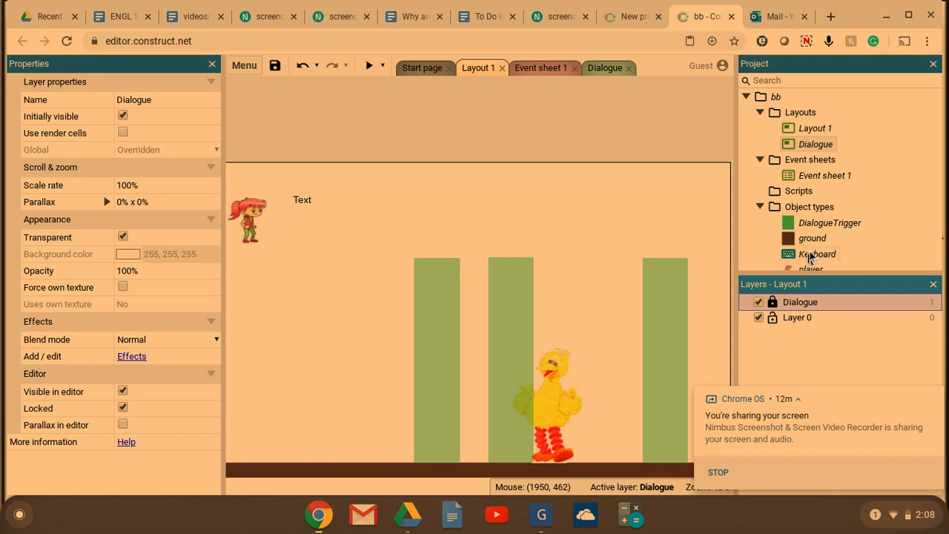
scroll(835, 226, "down", 2)
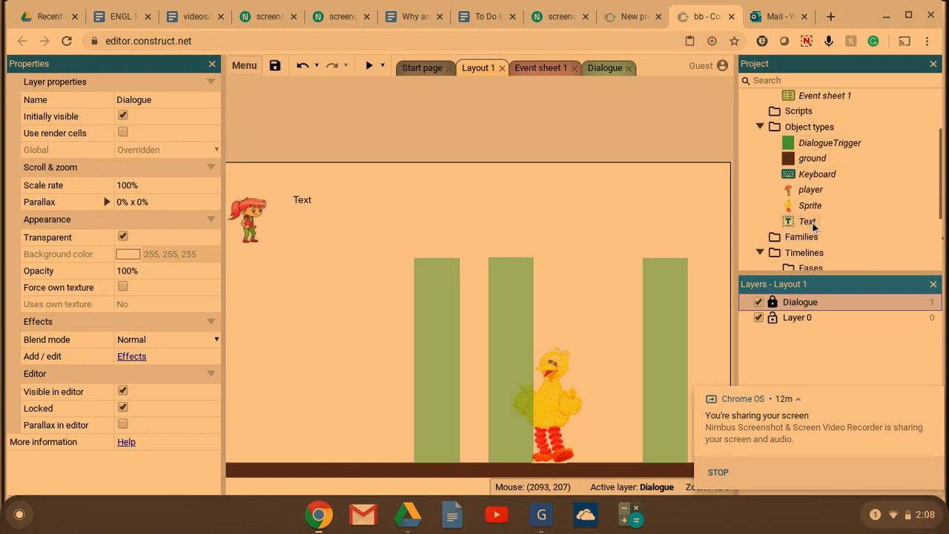
left_click(807, 222)
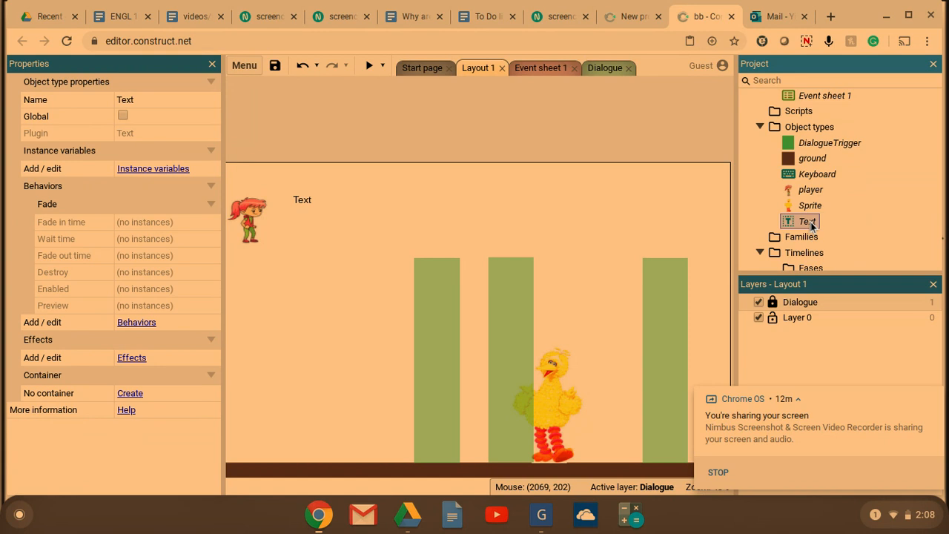
left_click(775, 307)
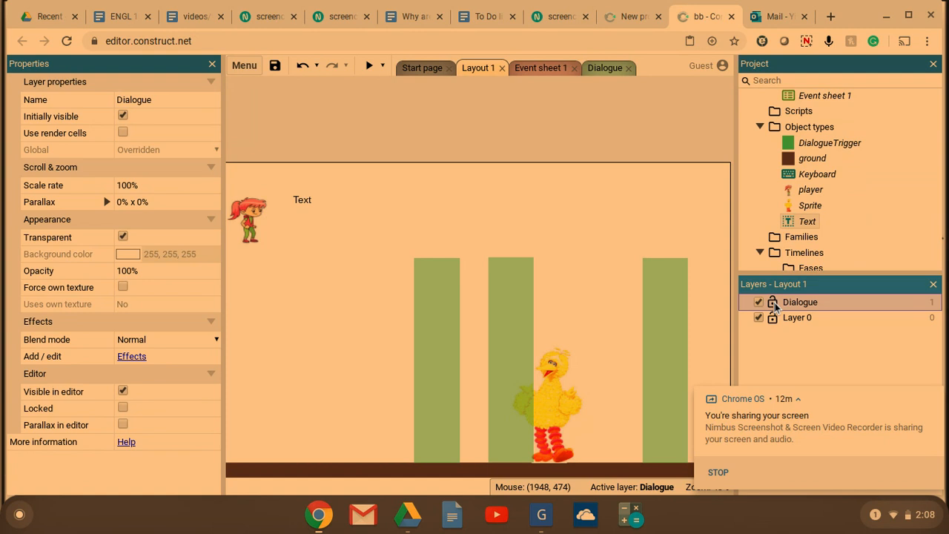
Rename the Text object as DialogueText and lock the Dialogue layer in Layout 1.
left_click(807, 221)
left_click(808, 222)
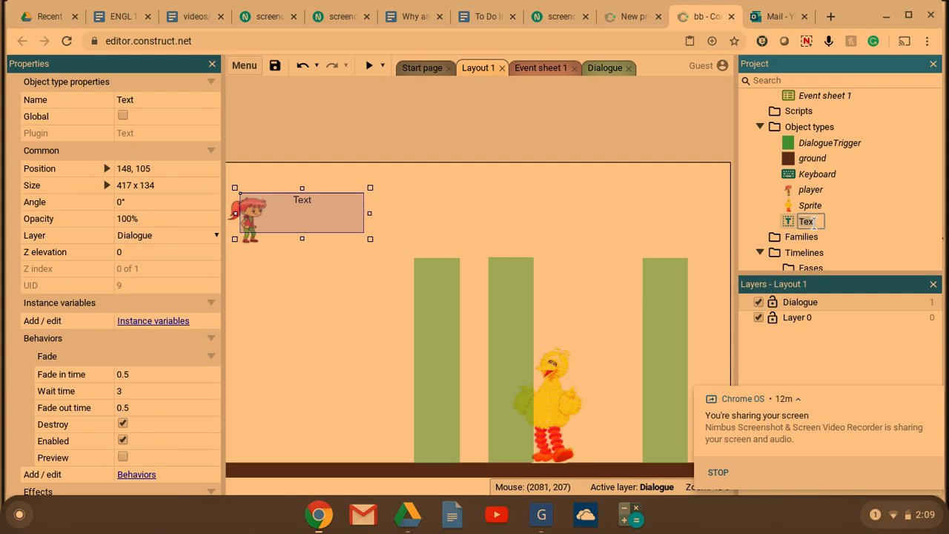
type("D")
type("ial")
type("ogueTe")
type("xt")
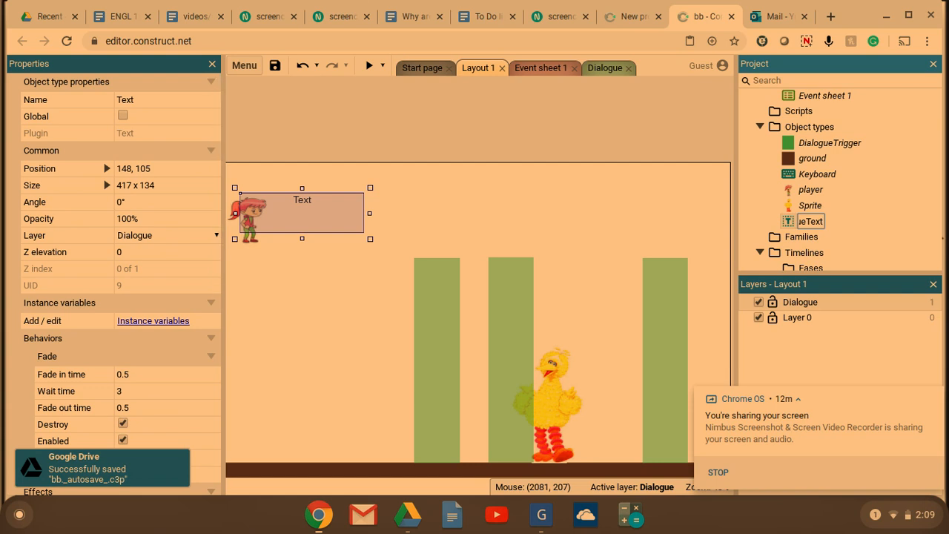
key("Return")
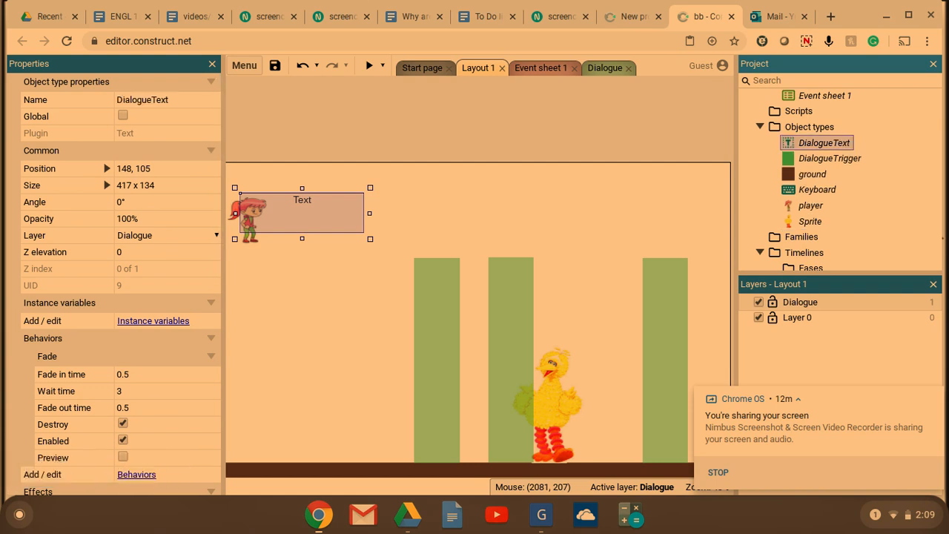
left_click(773, 303)
left_click(773, 302)
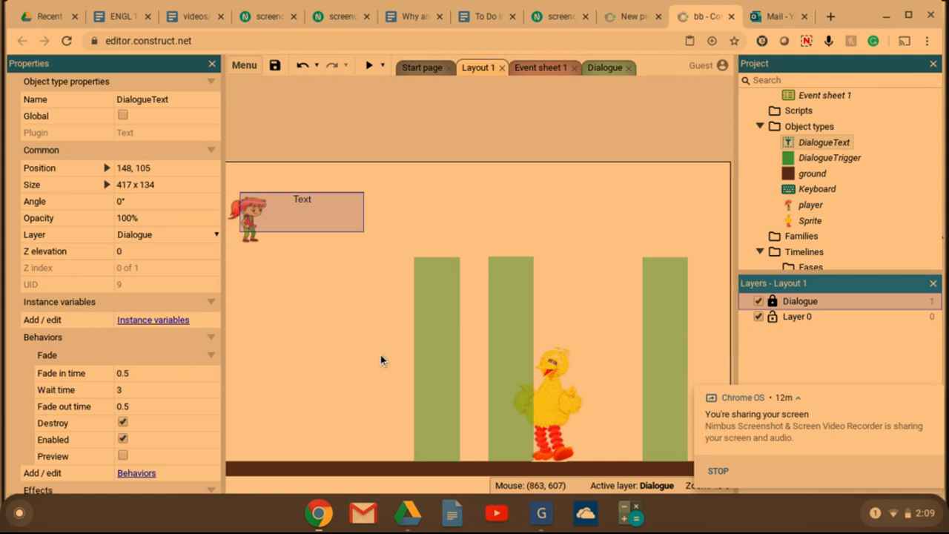
Add a number instance variable named WaitTime with initial value 3 to the DialogueTrigger object.
left_click(425, 368)
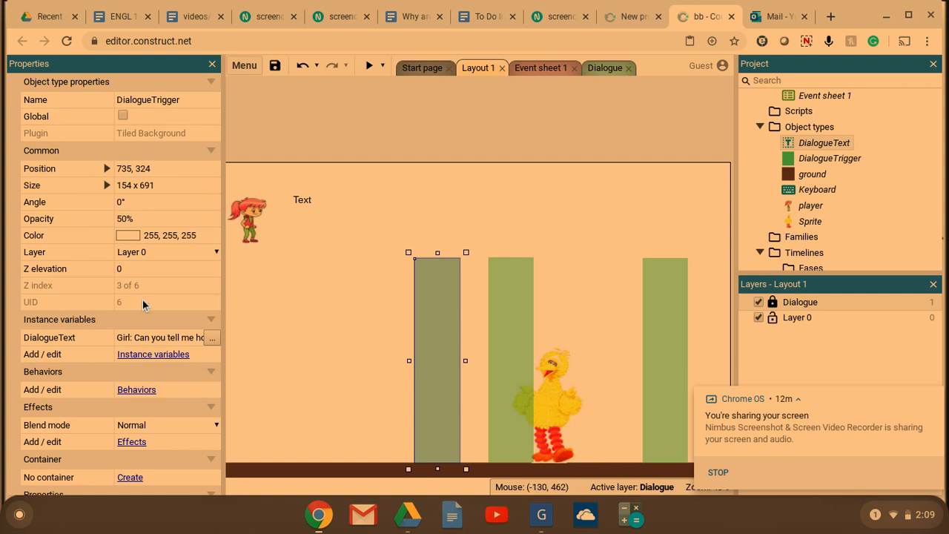
scroll(143, 302, "down", 1)
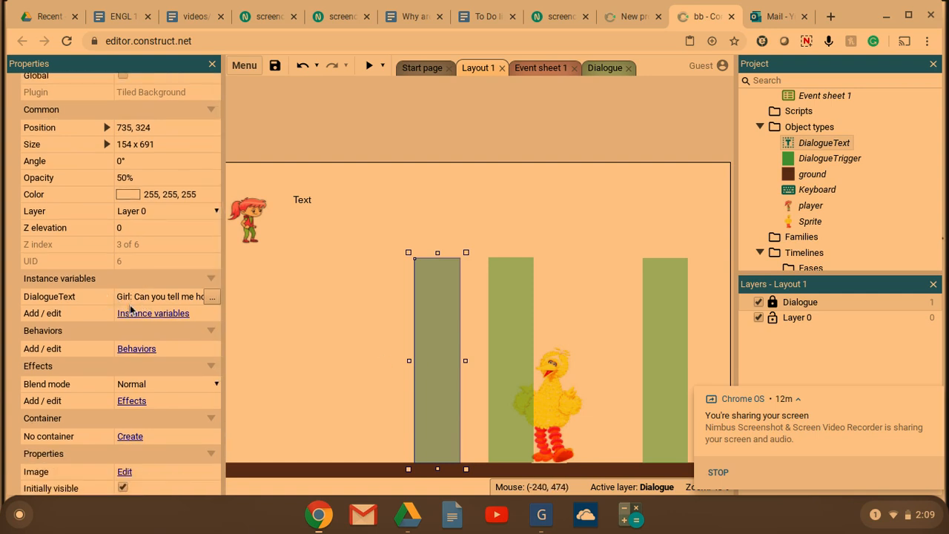
left_click(151, 314)
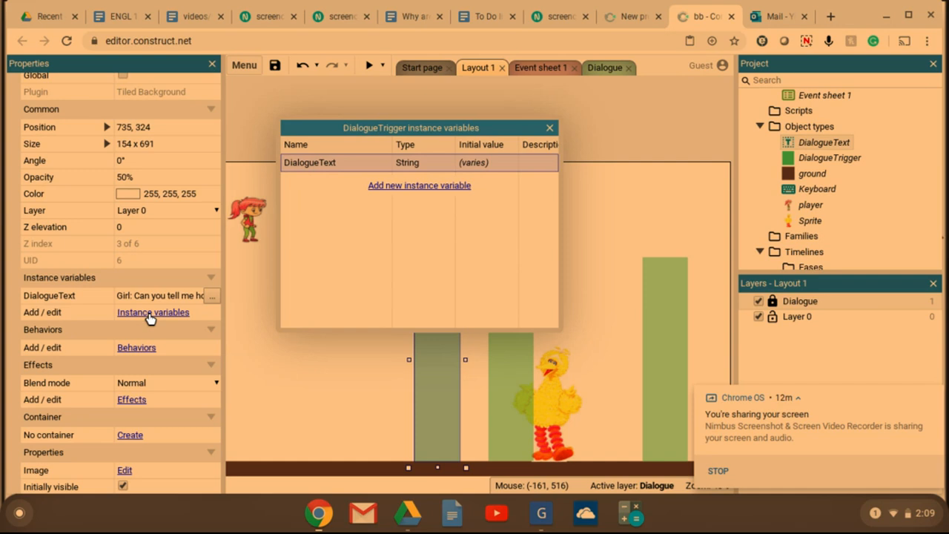
left_click(413, 192)
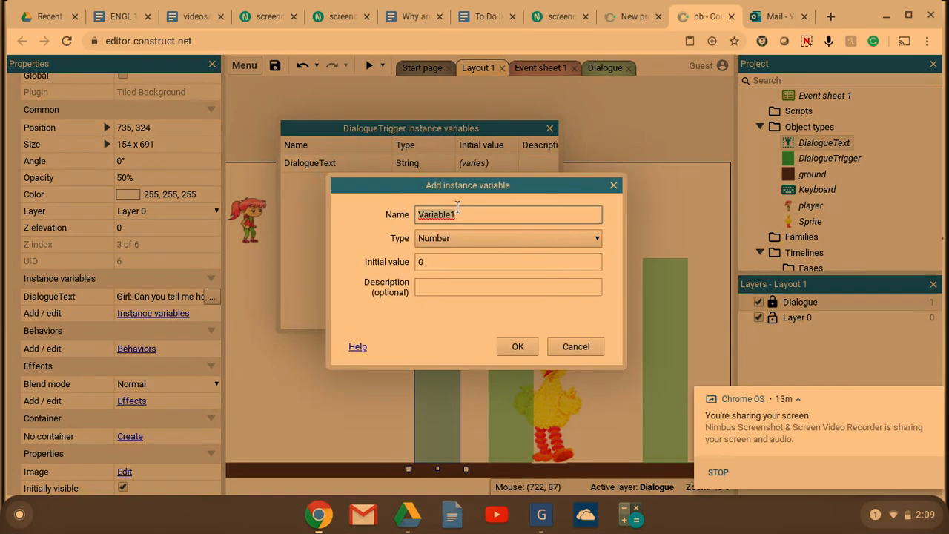
type("WaitTime")
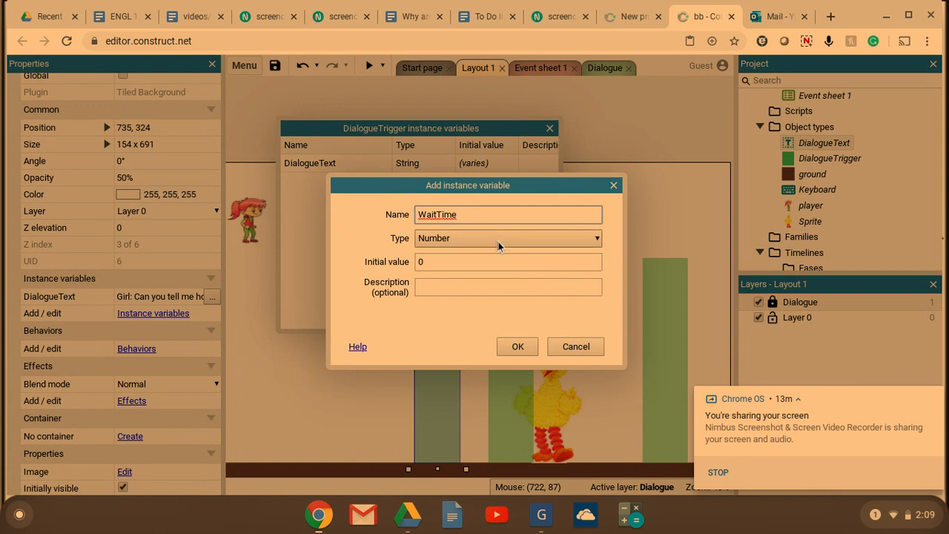
key("Tab")
key("Tab")
key("BackSpace")
type("3")
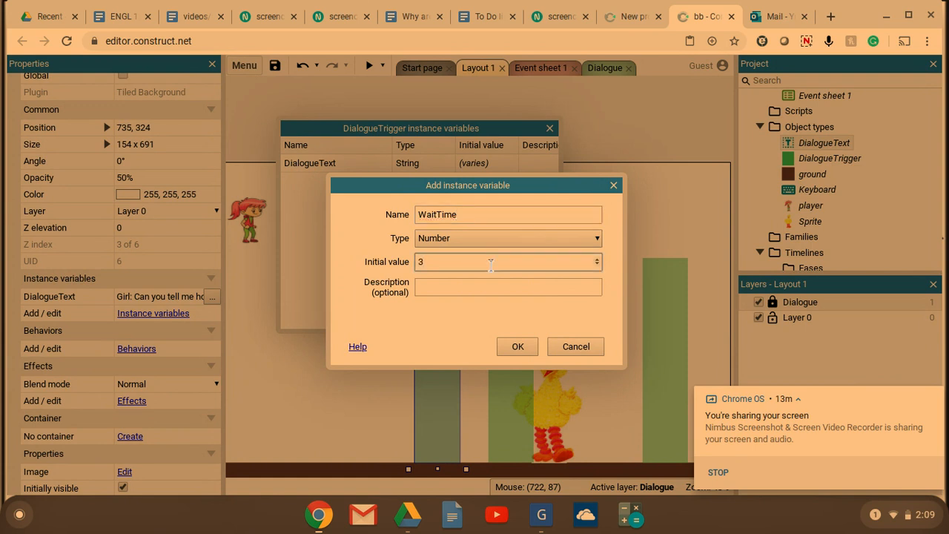
left_click(519, 347)
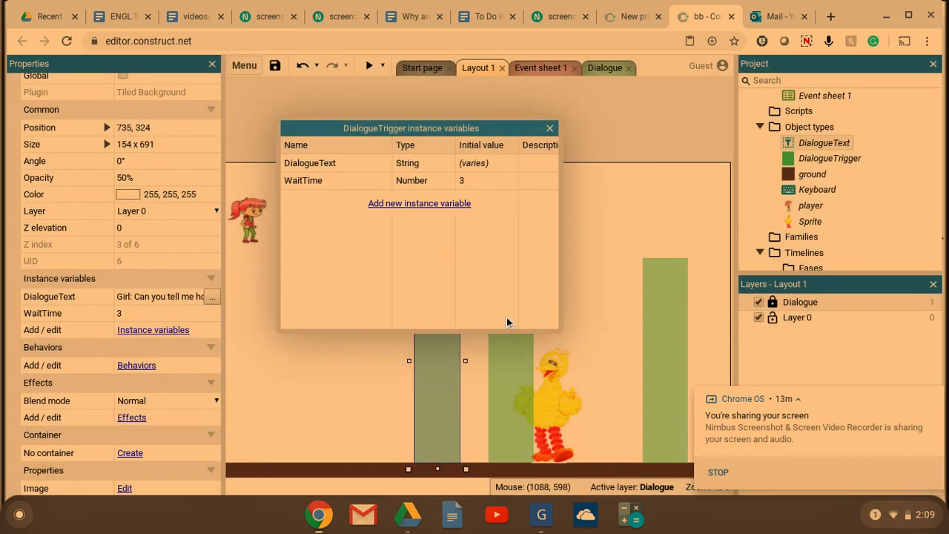
left_click(550, 128)
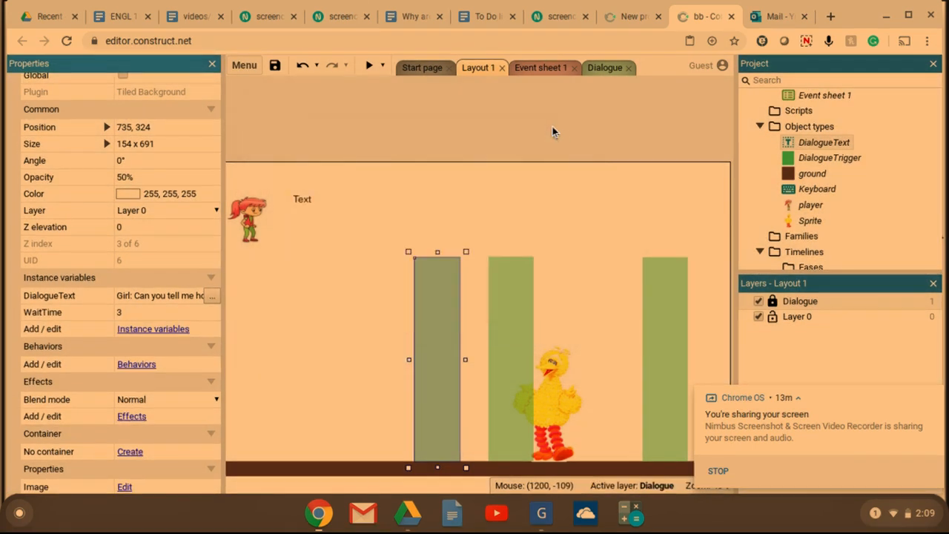
Add an event to Event sheet 1 for the player's On collision with another object condition, using DialogueTrigger.
left_click(534, 71)
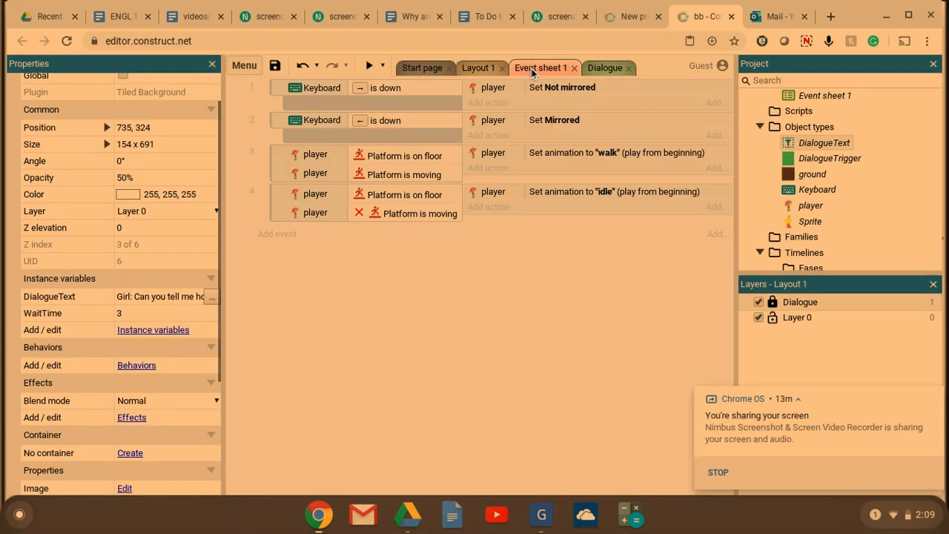
left_click(278, 234)
double_click(322, 239)
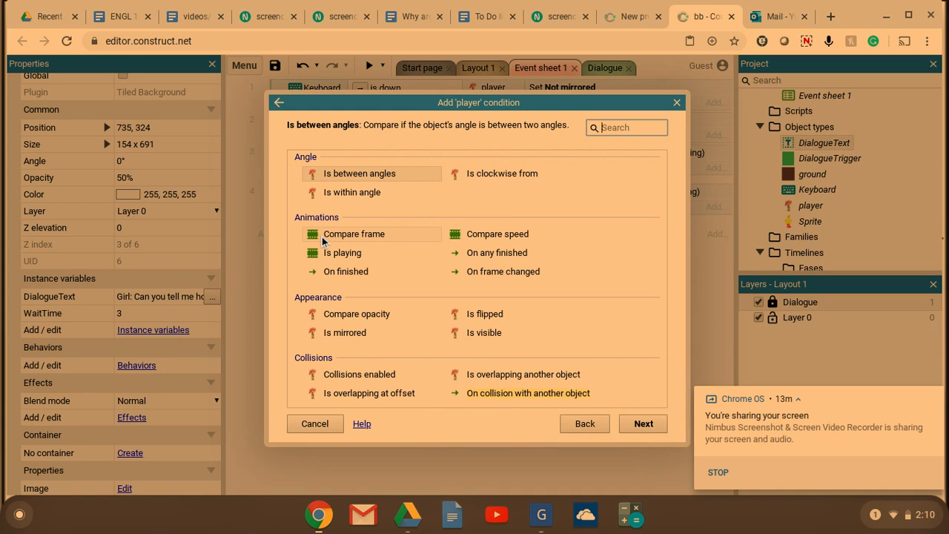
scroll(495, 347, "down", 1)
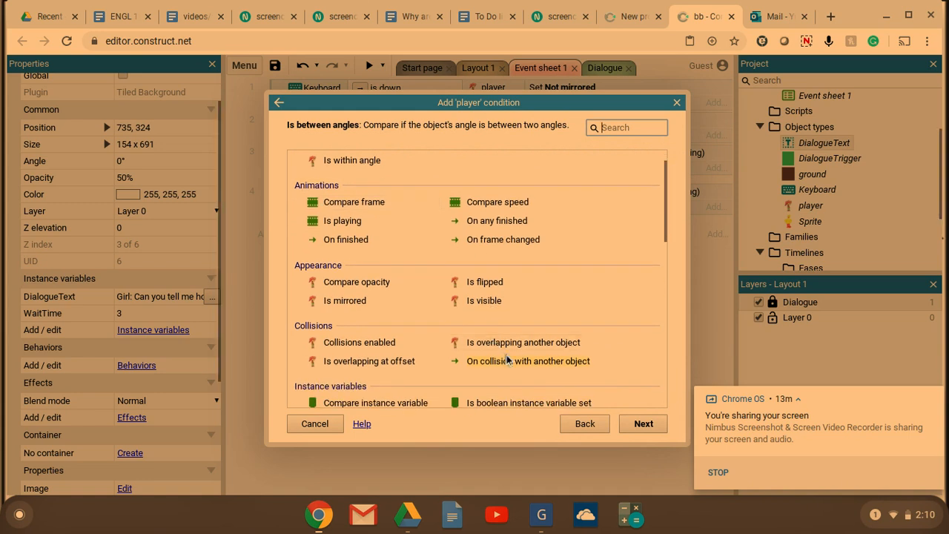
double_click(511, 361)
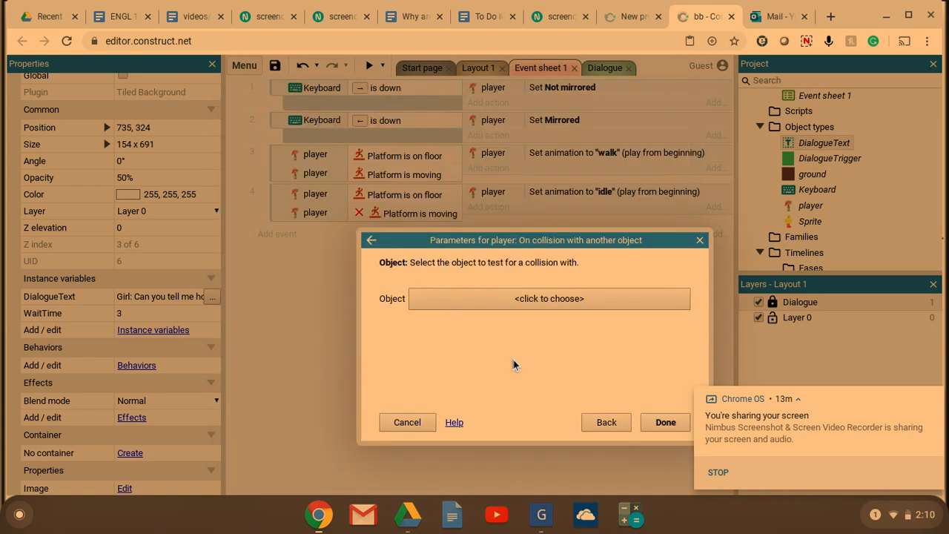
left_click(554, 300)
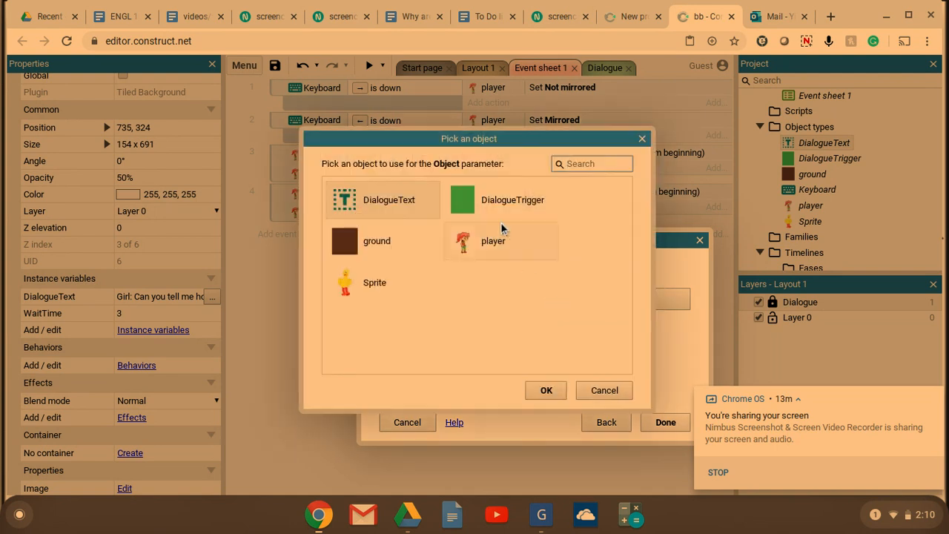
double_click(481, 212)
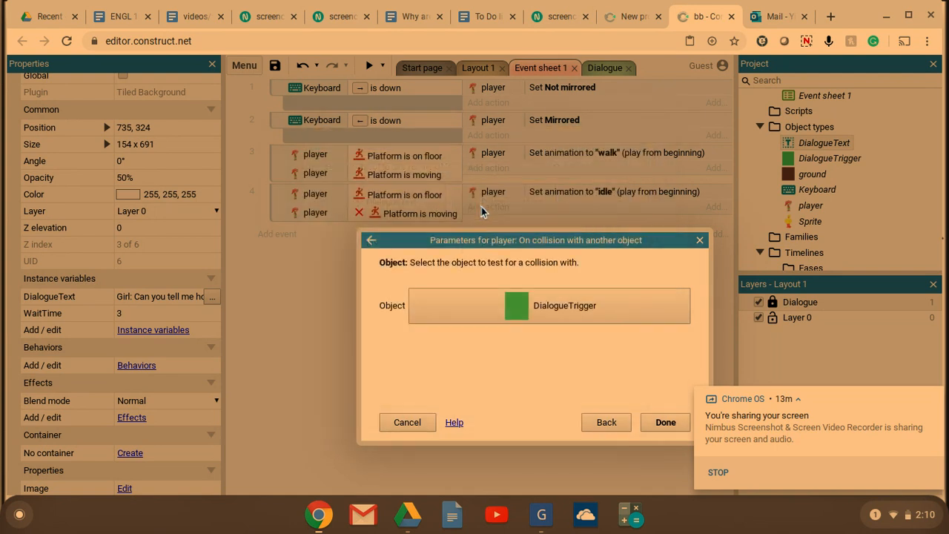
left_click(663, 421)
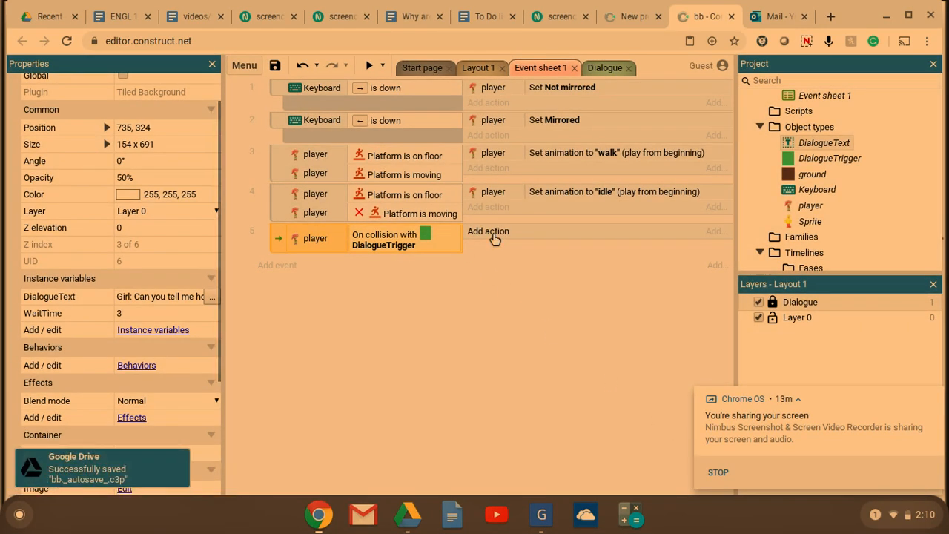
Give the collision event a System Create object action with DialogueText as the object to create.
double_click(322, 169)
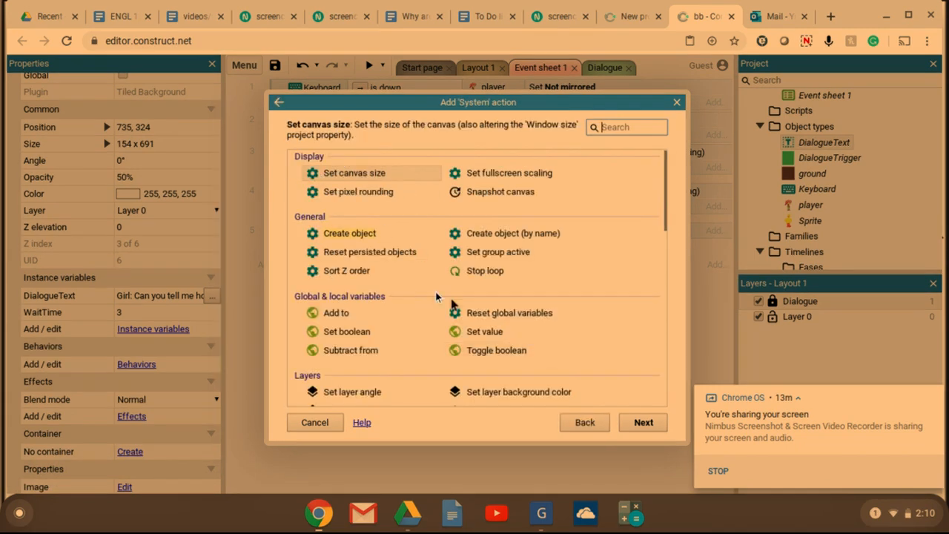
double_click(346, 233)
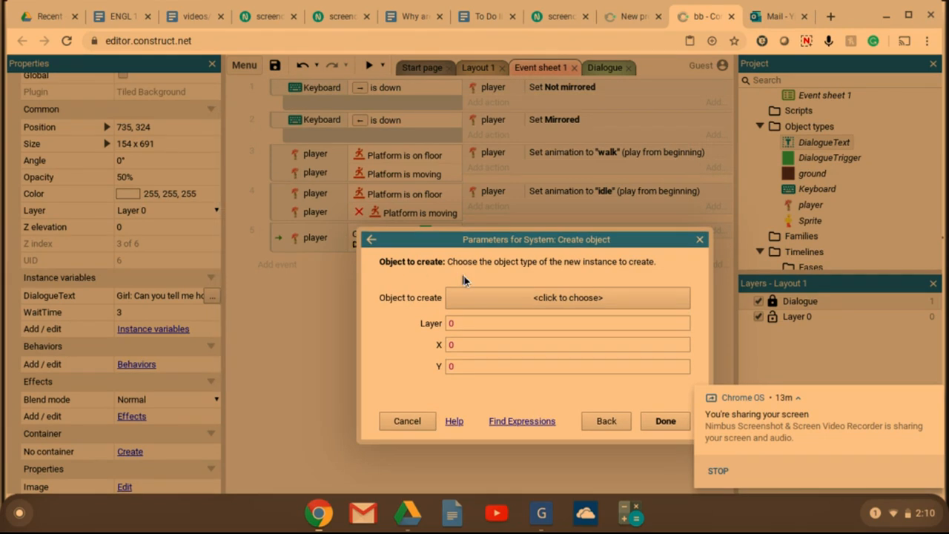
left_click(502, 298)
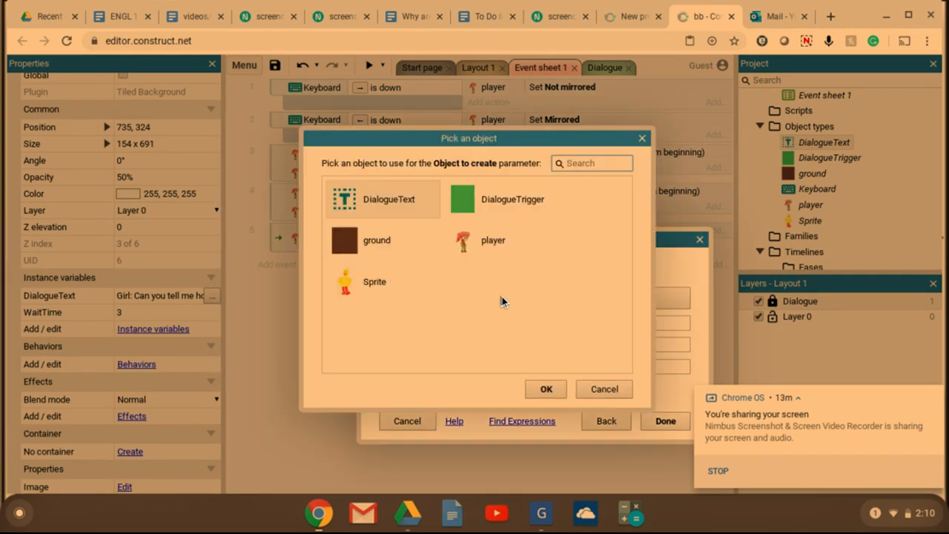
left_click(384, 212)
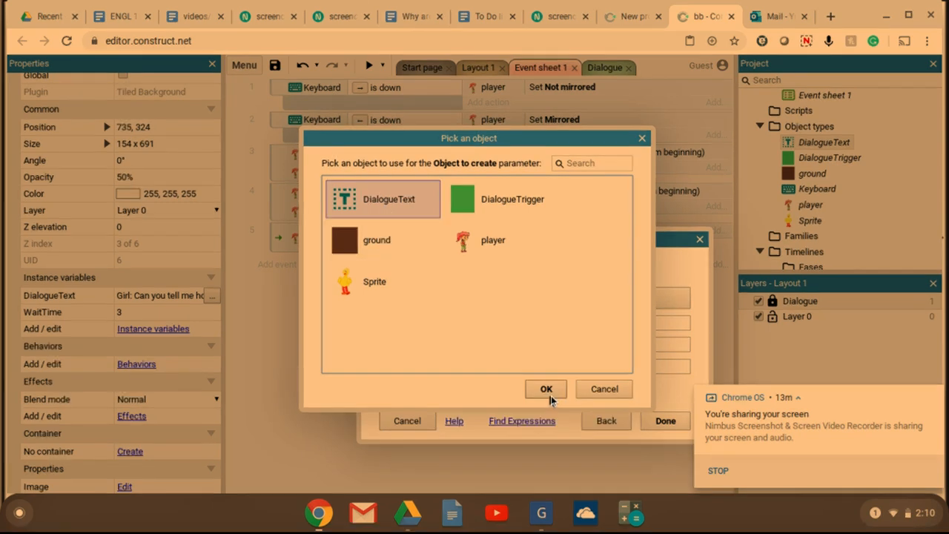
left_click(546, 390)
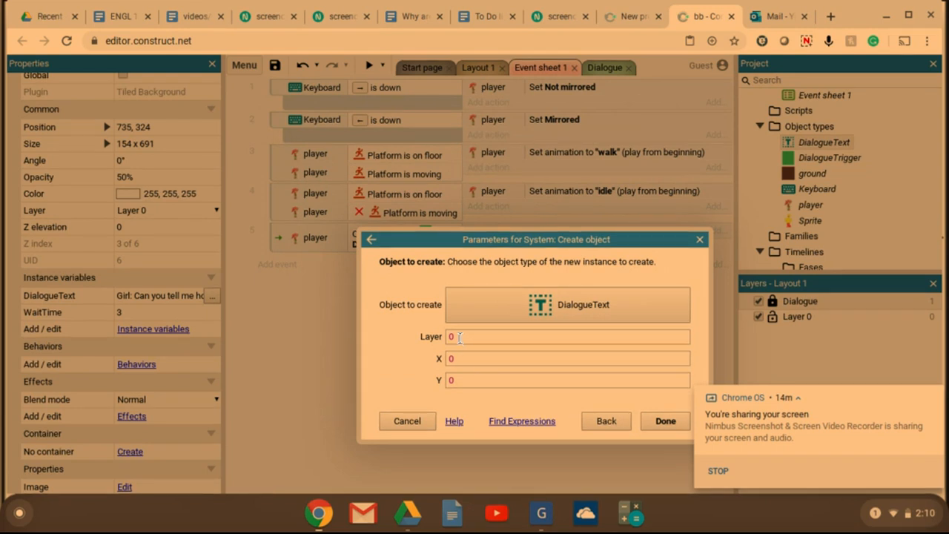
Set the Create object action's layer to the expression LayerIndex("Dialogue").
left_click(459, 337)
key("BackSpace")
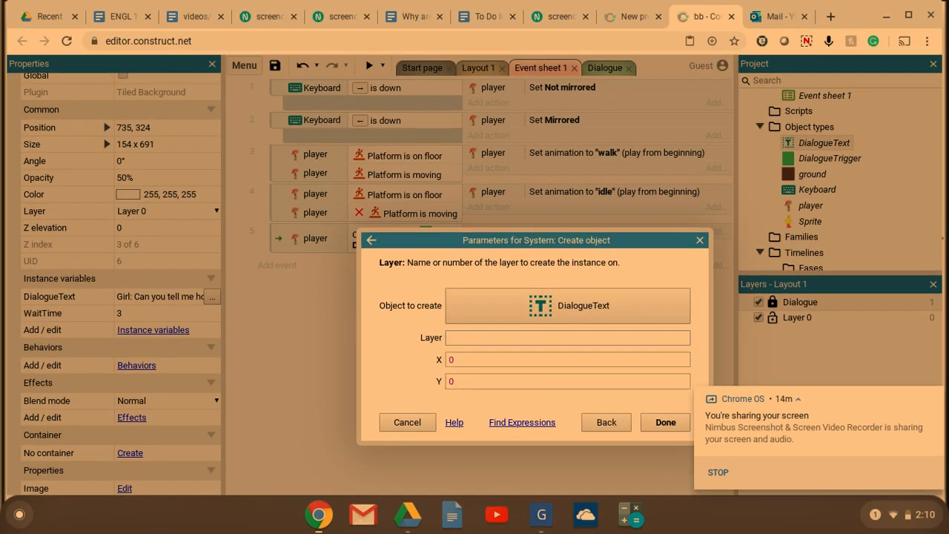
type("Layer")
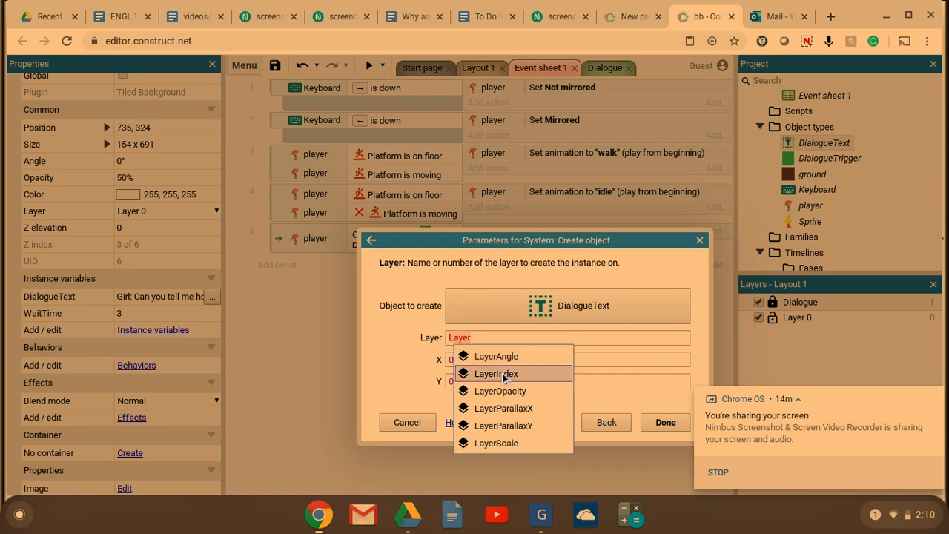
left_click(503, 375)
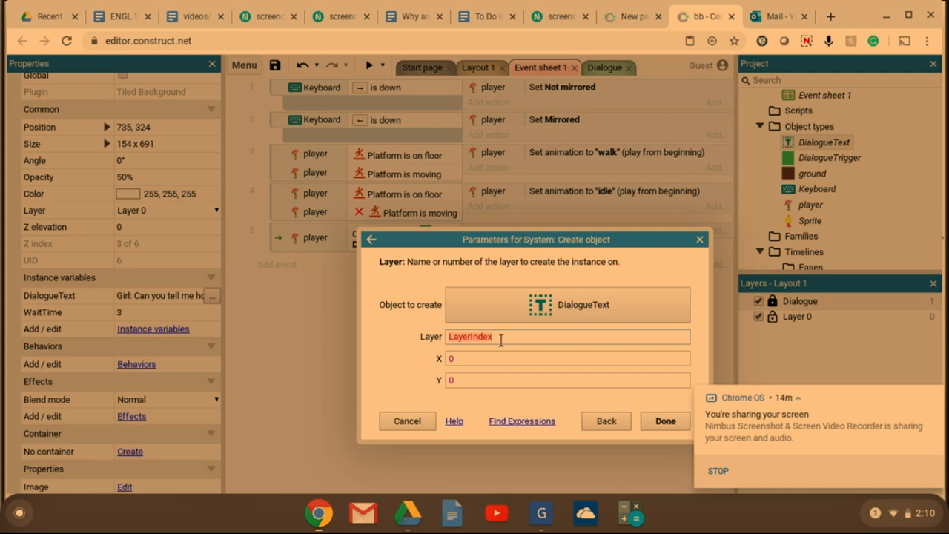
type("(")
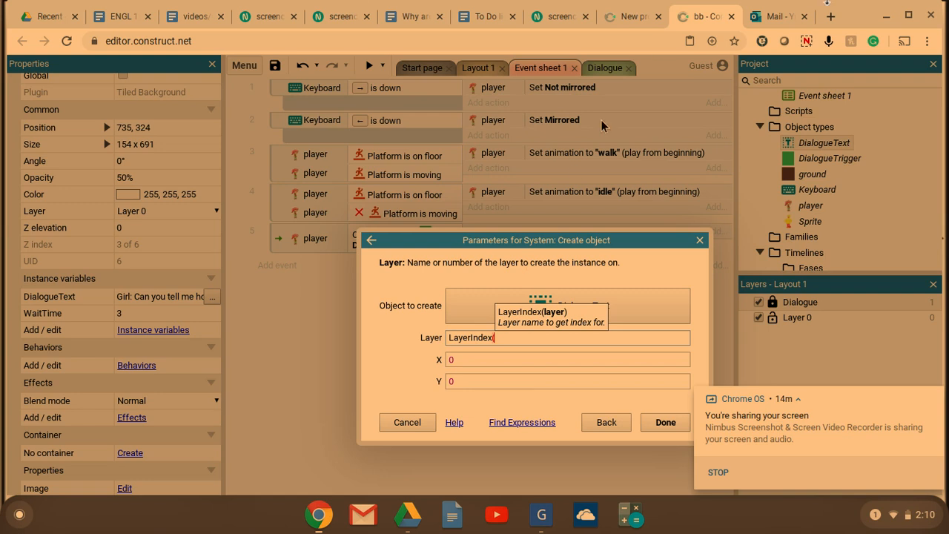
left_click(807, 41)
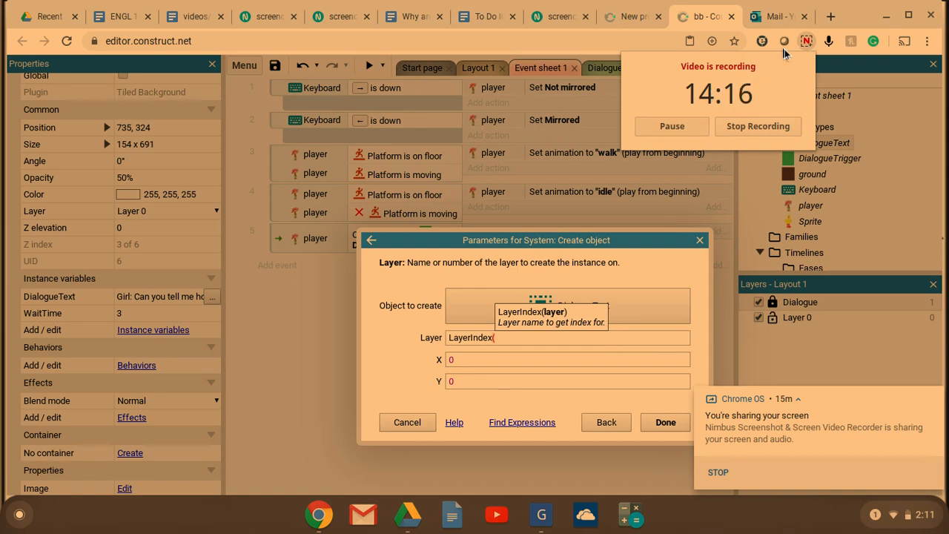
left_click(807, 42)
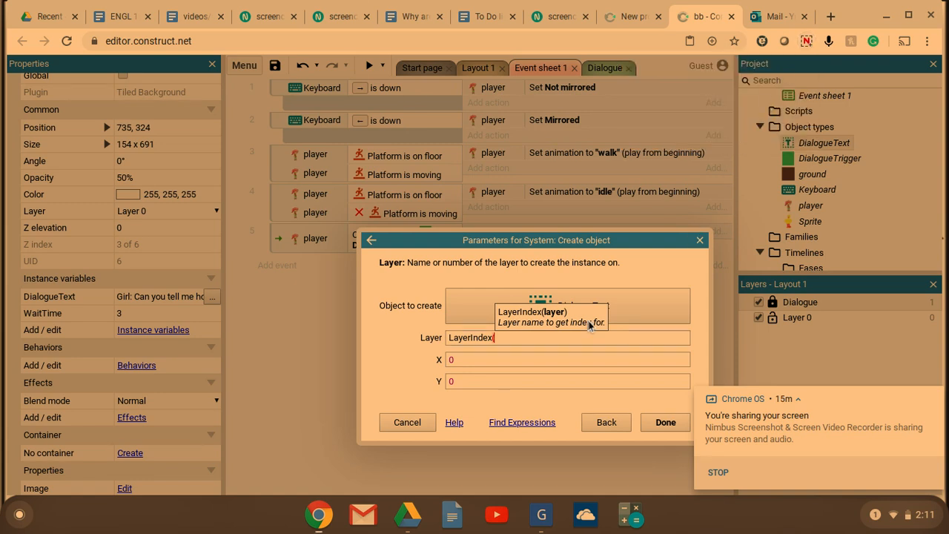
key("BackSpace")
type("\"Dialogue")
type(")")
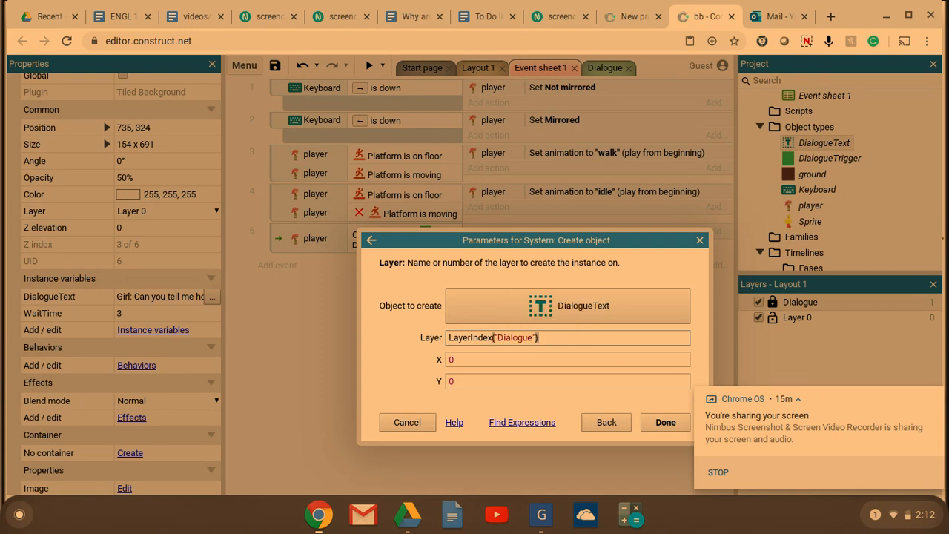
Set the created DialogueText's position to X 960 and Y 300 and finish the Create object action.
left_click(548, 360)
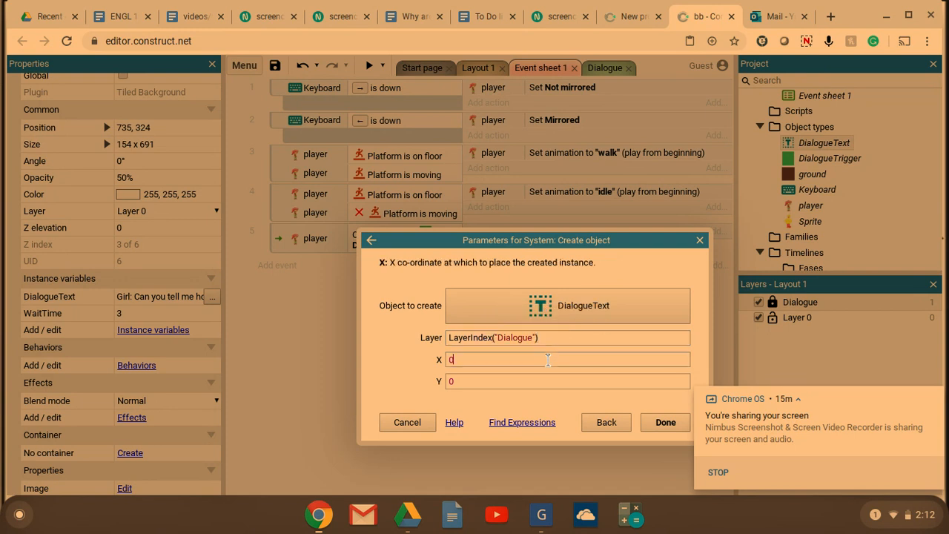
key("BackSpace")
type("960")
left_click(527, 381)
key("BackSpace")
type("300")
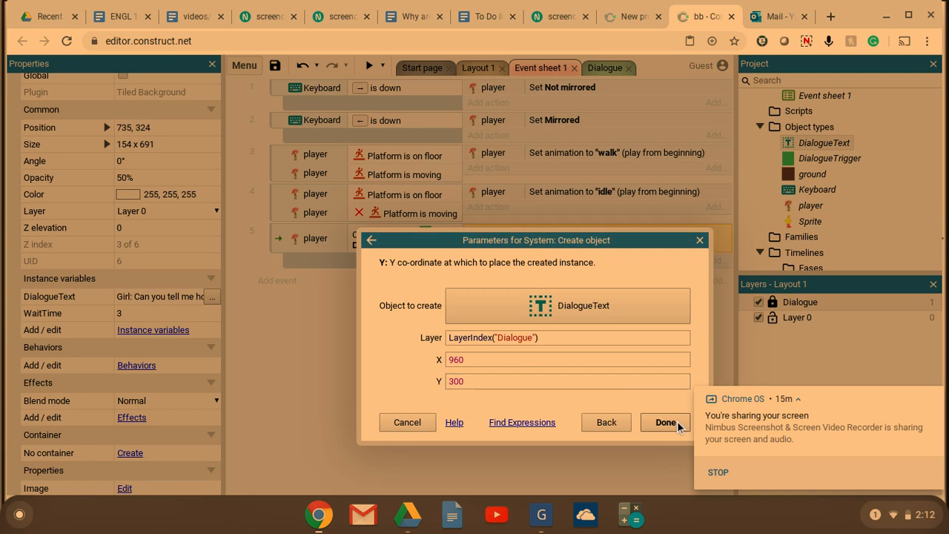
left_click(677, 424)
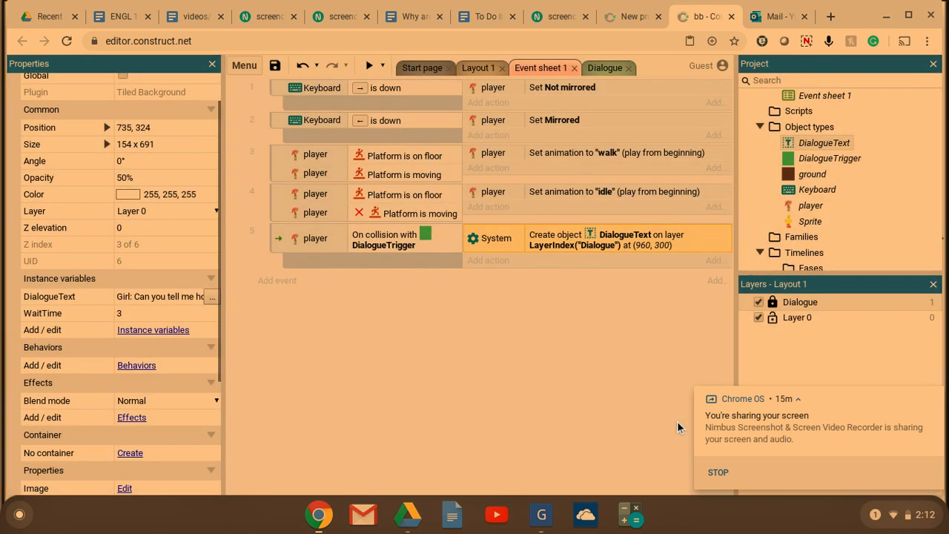
Start a Set text action for DialogueText in the player's collision event with DialogueTrigger.
left_click(489, 263)
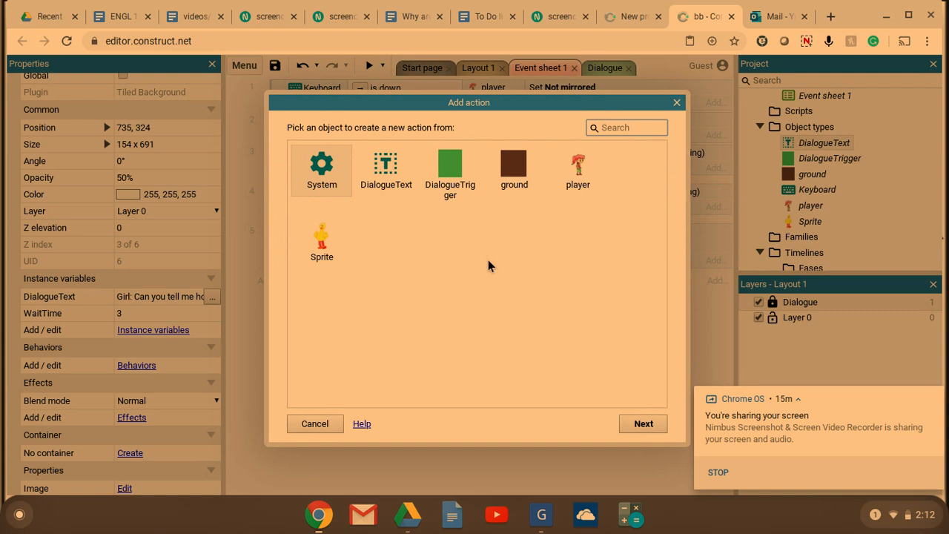
double_click(387, 172)
scroll(419, 241, "down", 5)
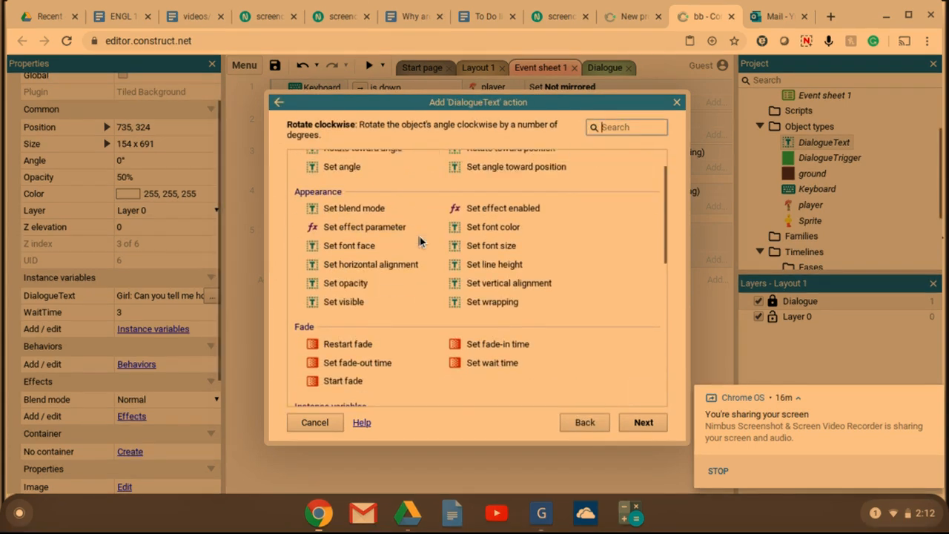
scroll(419, 241, "down", 1)
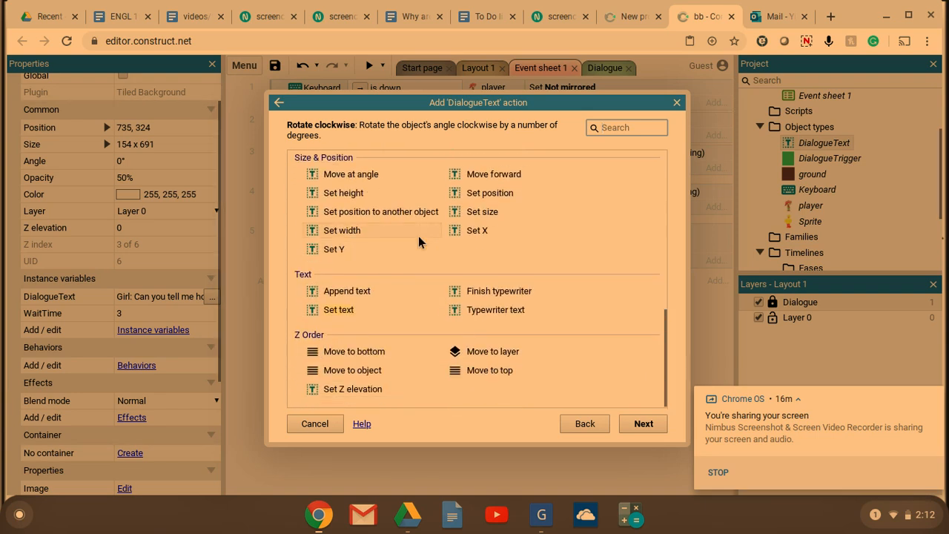
left_click(343, 310)
double_click(343, 309)
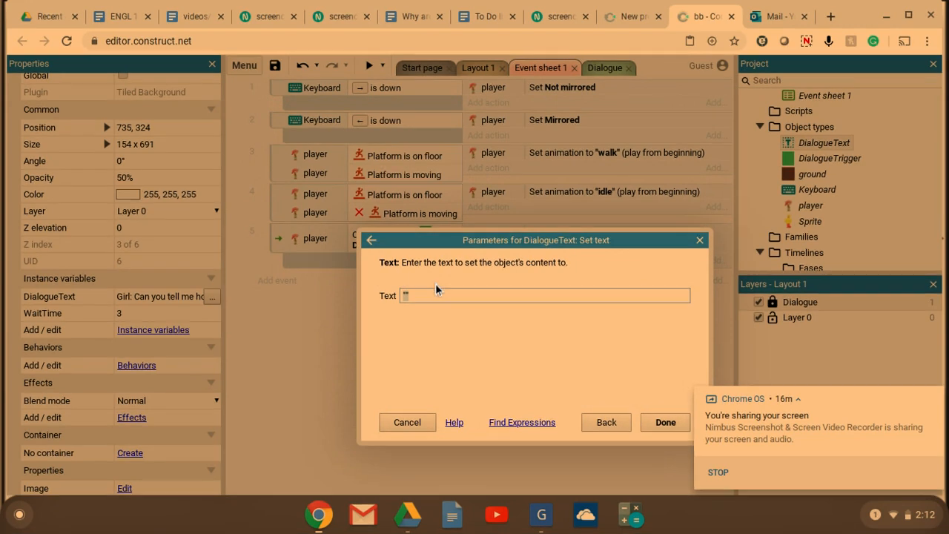
Set the action's text to the expression DialogueTrigger.DialogueText and finish the Set text action.
key("BackSpace")
type("Dial")
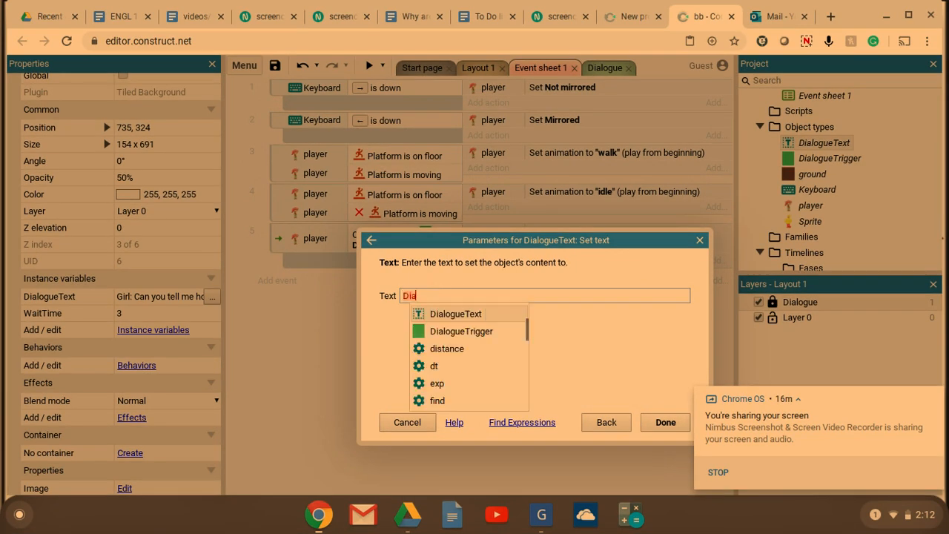
left_click(461, 331)
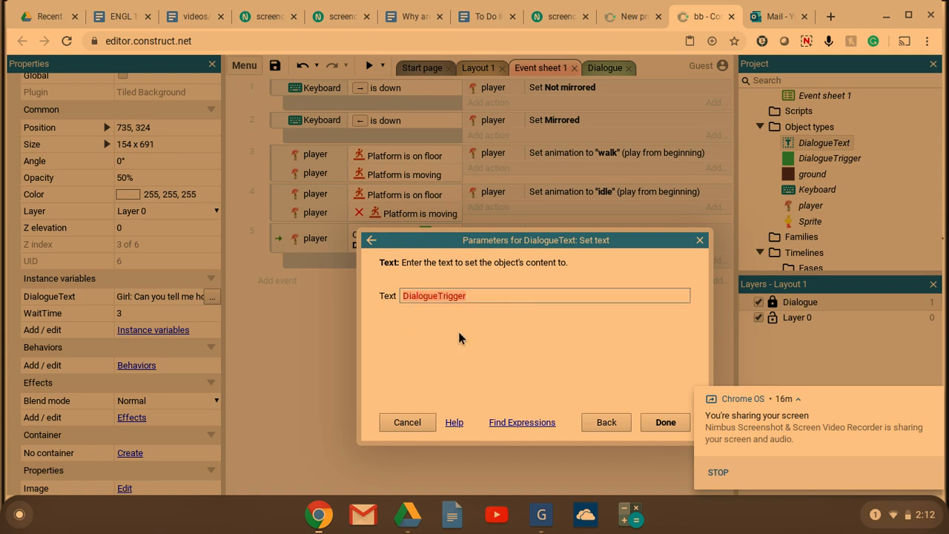
type(".")
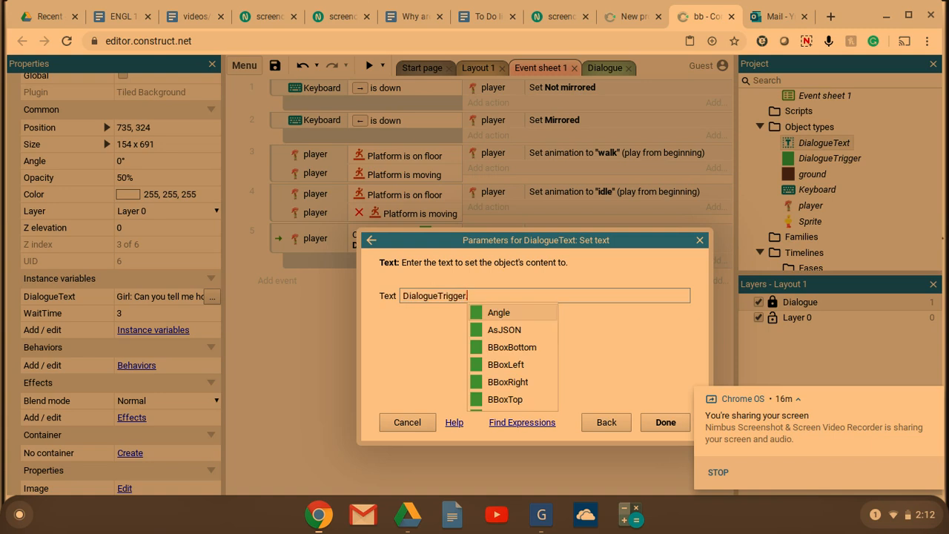
type("Di")
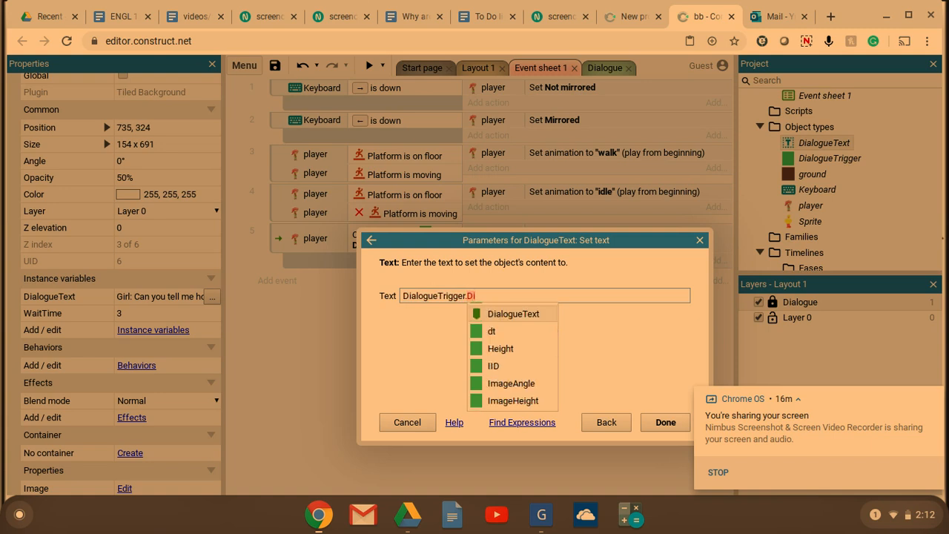
left_click(521, 313)
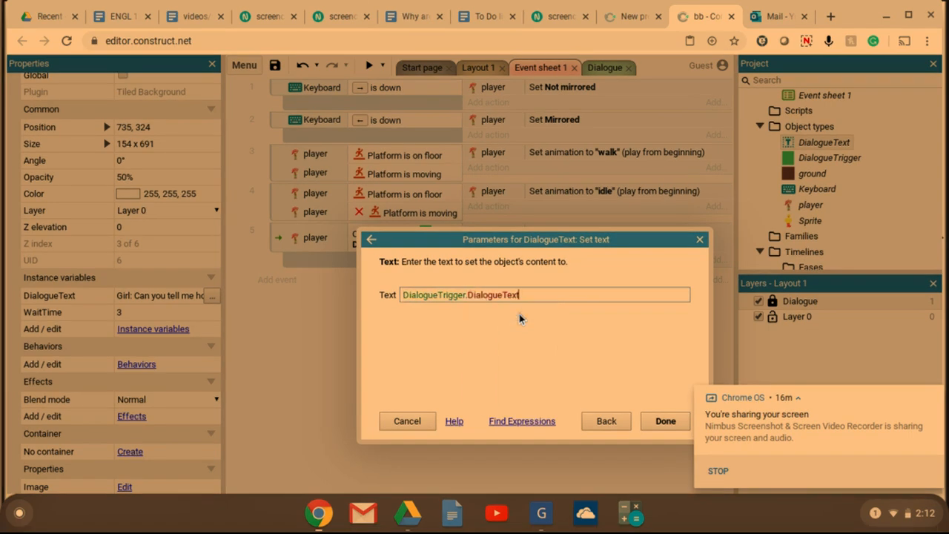
left_click(666, 421)
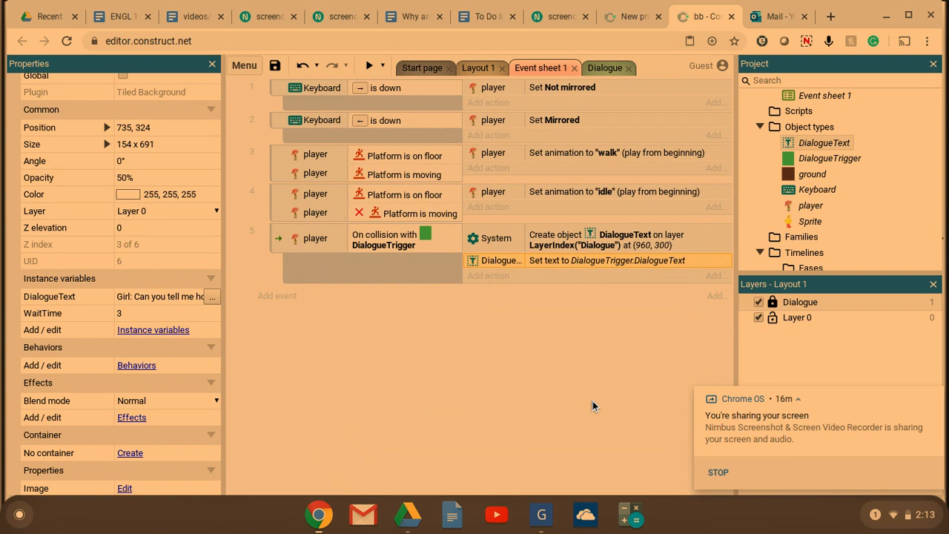
Start a Fade Set wait time action for DialogueText in the same collision event.
left_click(493, 277)
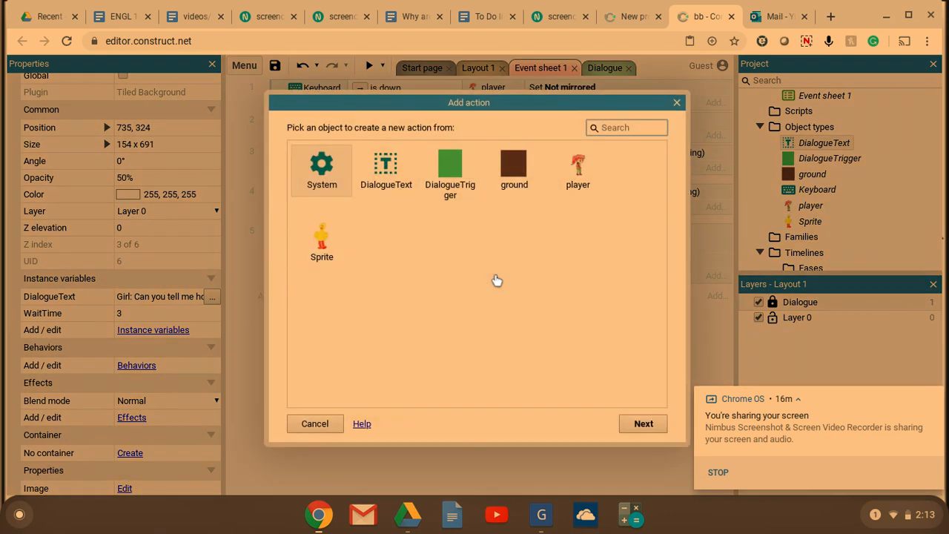
double_click(390, 181)
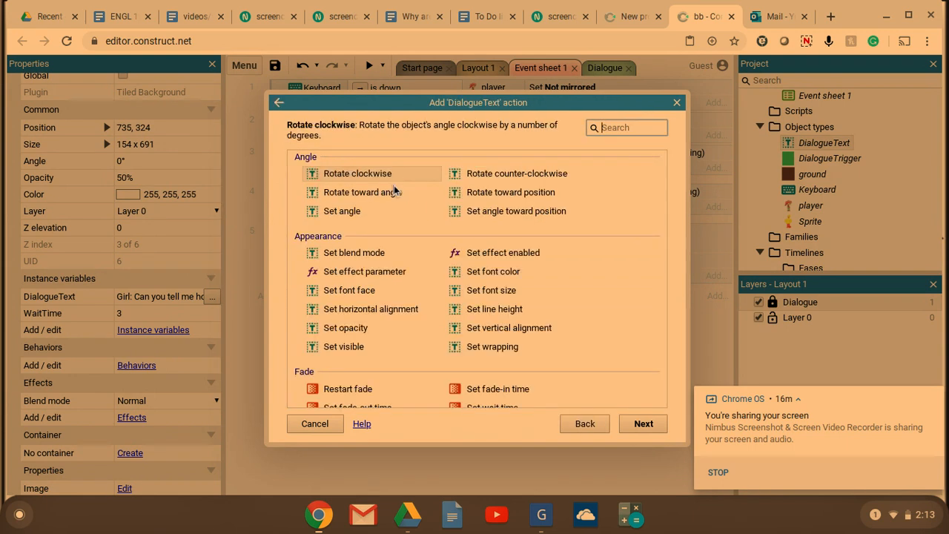
scroll(458, 291, "down", 3)
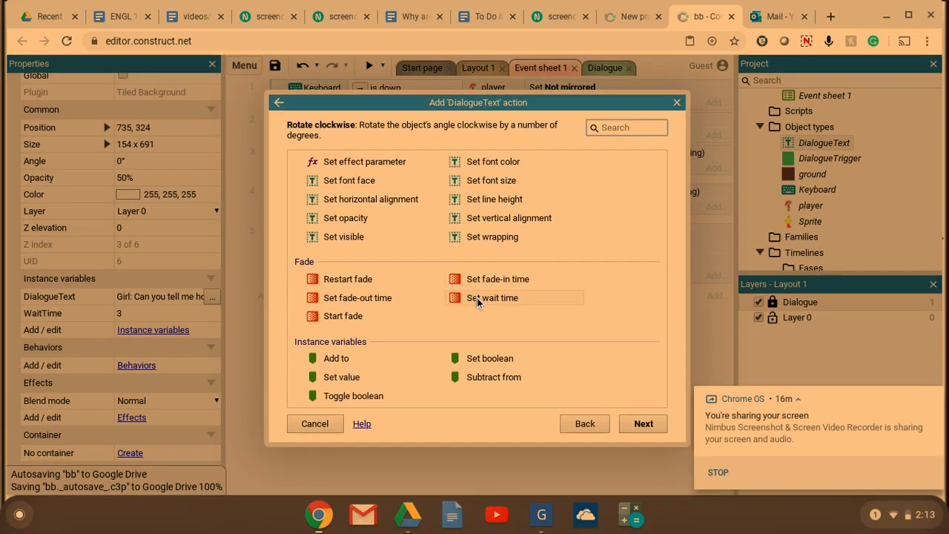
double_click(477, 299)
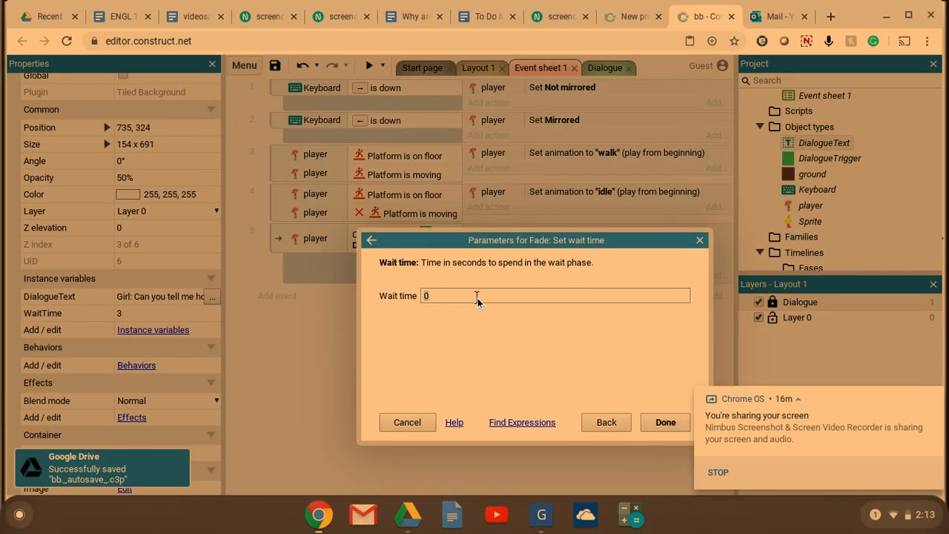
Set the fade wait time to the expression DialogueTrigger.WaitTime and finish the action.
key("BackSpace")
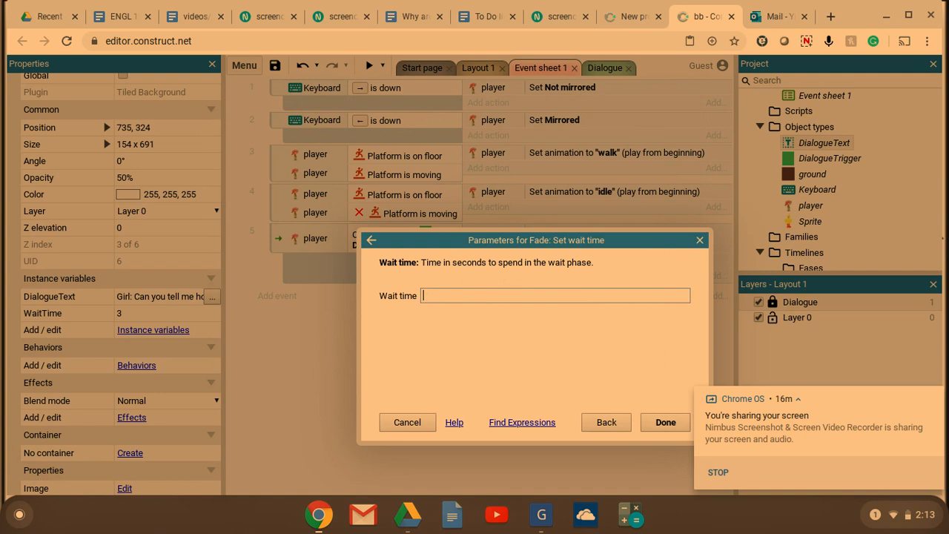
type("Dia")
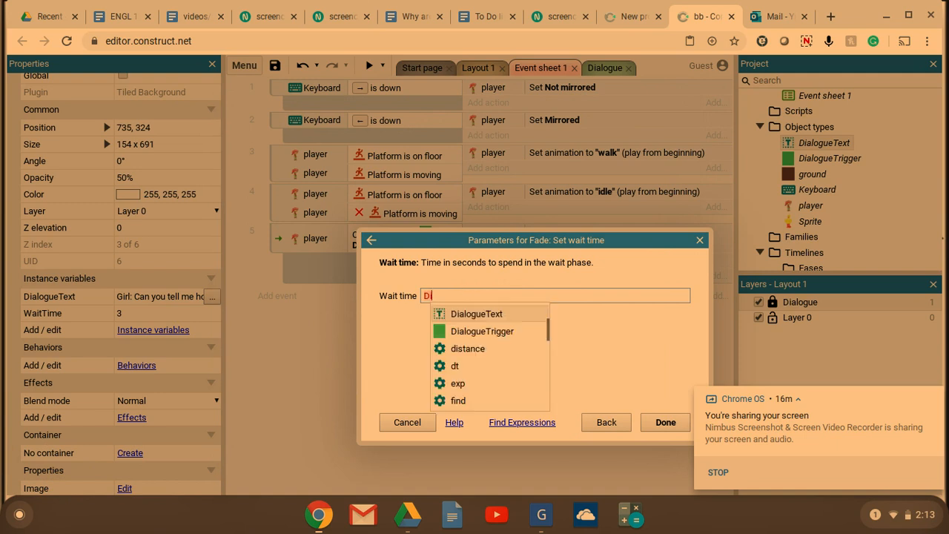
left_click(474, 332)
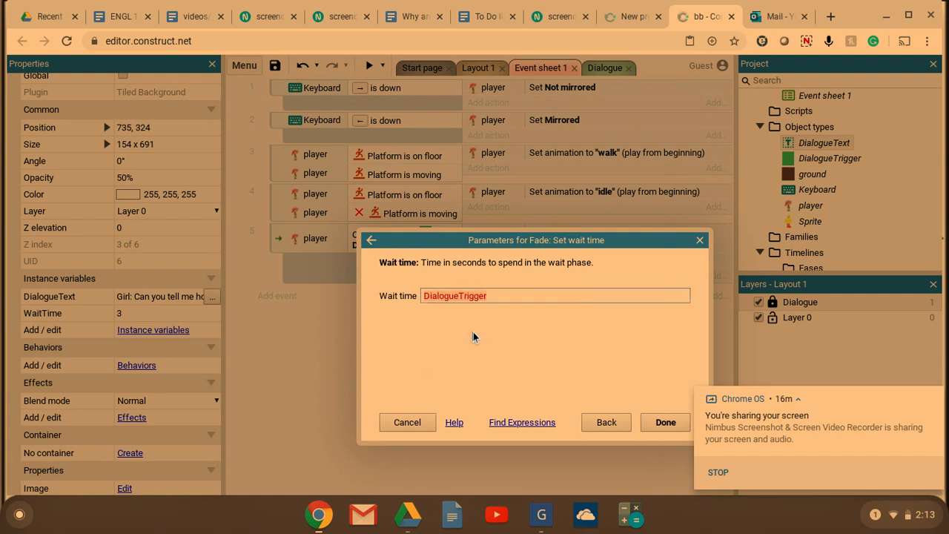
type(".")
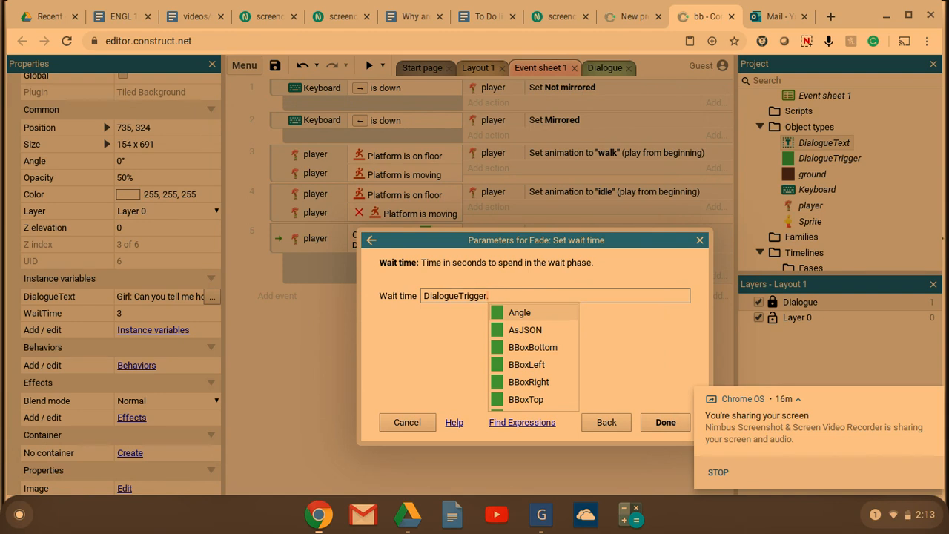
type("w")
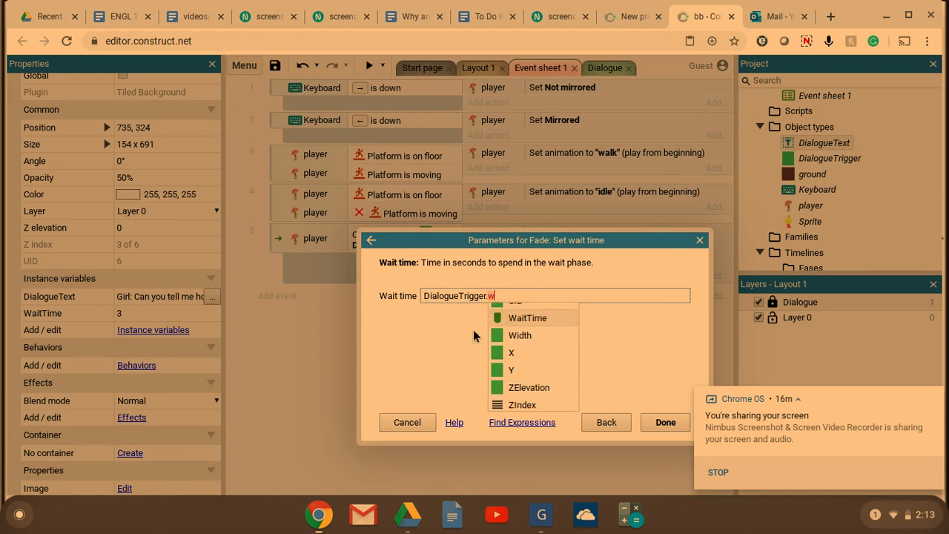
left_click(534, 318)
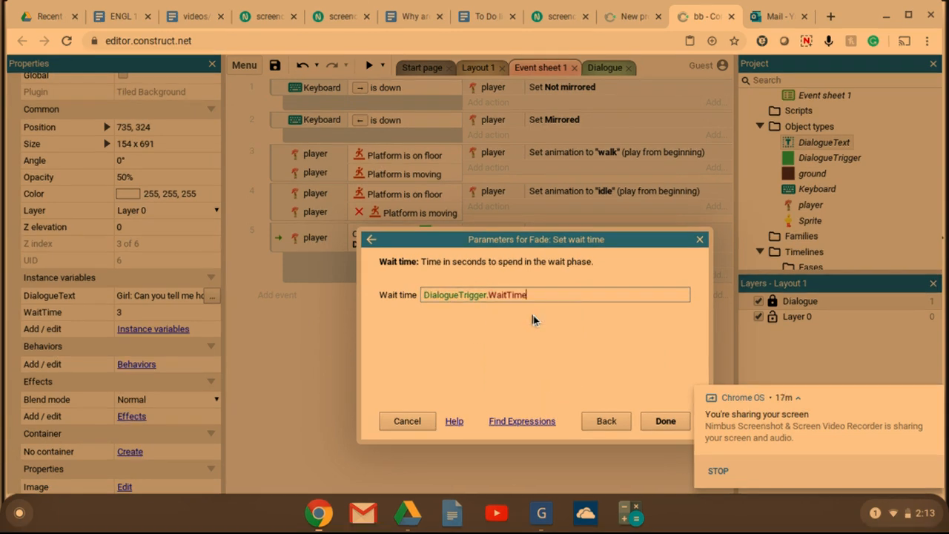
left_click(672, 424)
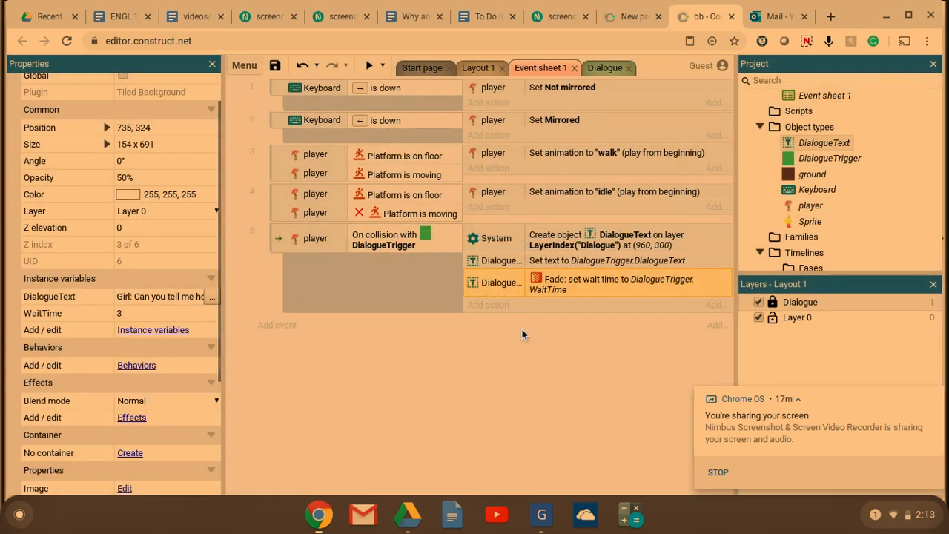
Add a Destroy action for DialogueText to the collision event and move it above the Create object action.
left_click(482, 305)
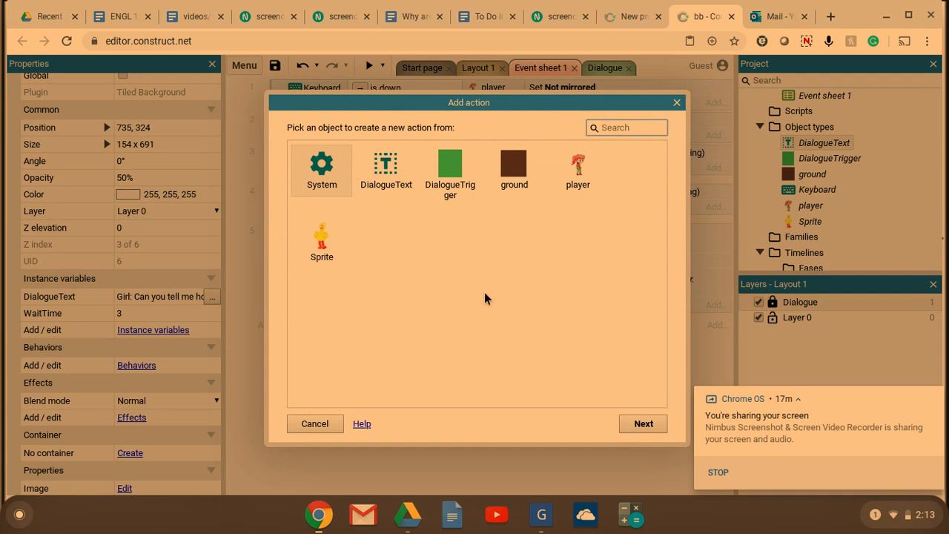
double_click(386, 176)
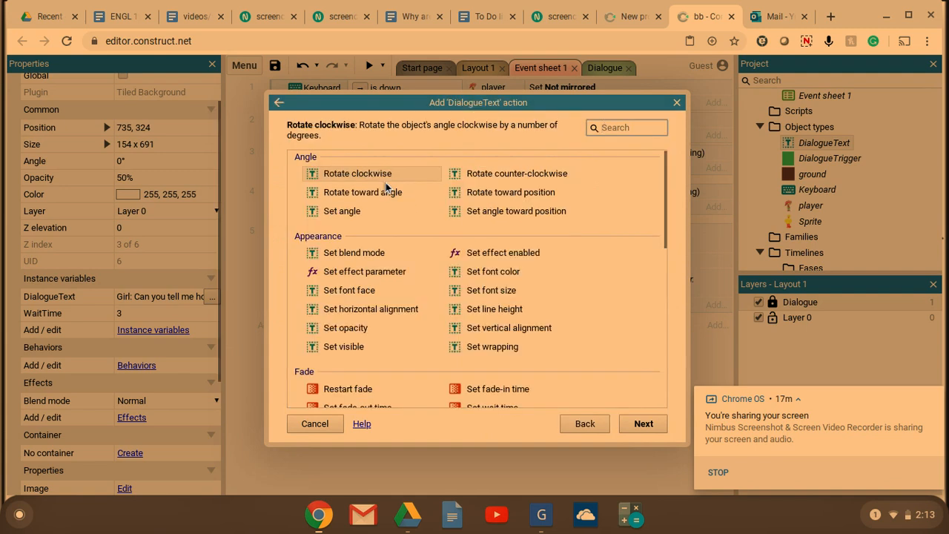
scroll(426, 241, "down", 4)
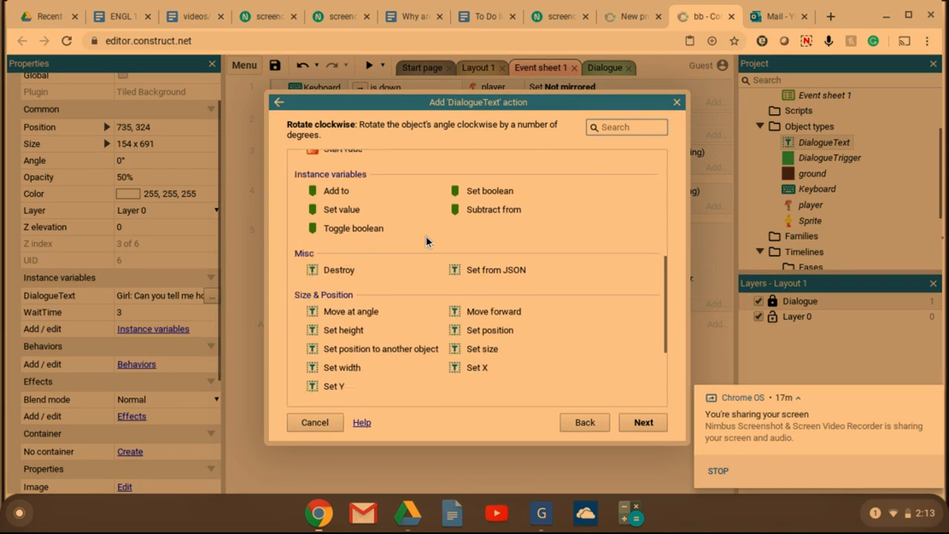
scroll(427, 241, "down", 1)
double_click(332, 243)
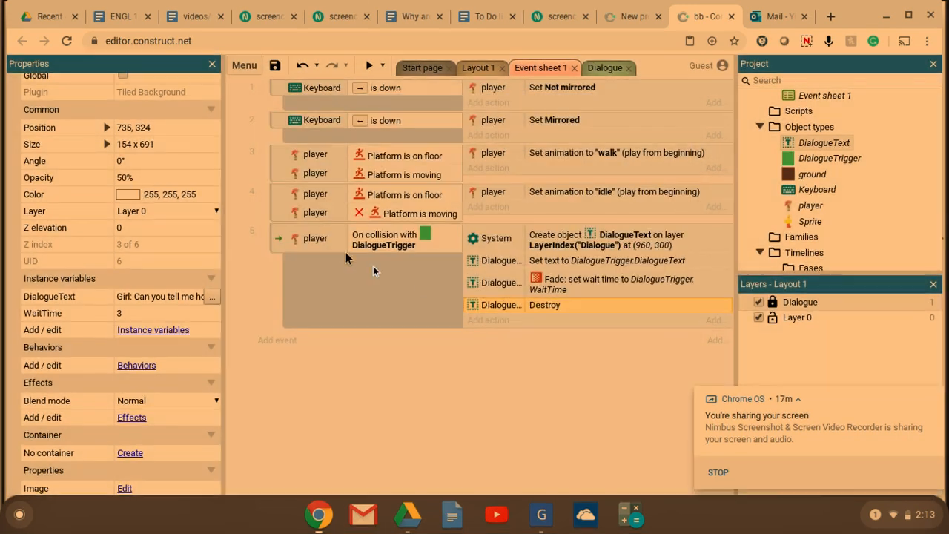
left_click_drag(489, 309, 488, 234)
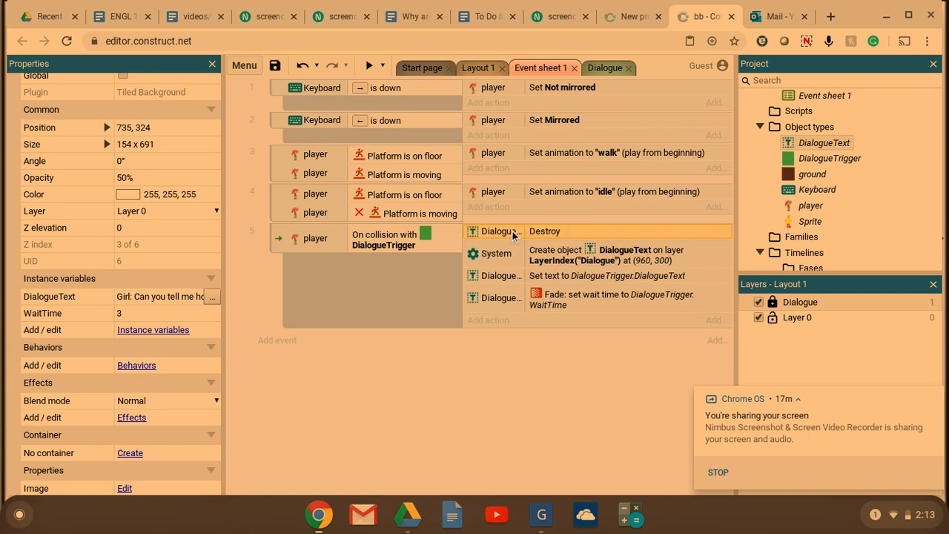
Add a Destroy action for DialogueTrigger as the last action of the collision event.
left_click(496, 321)
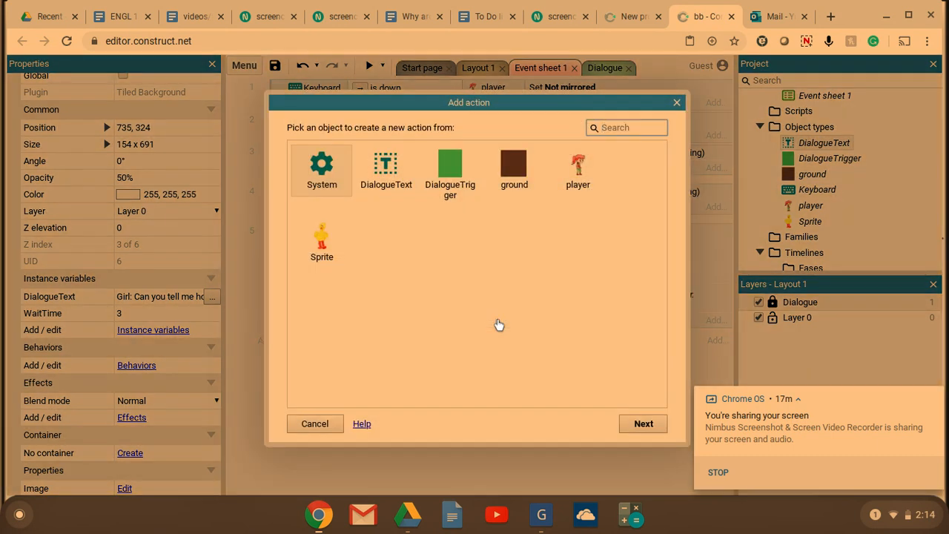
double_click(448, 185)
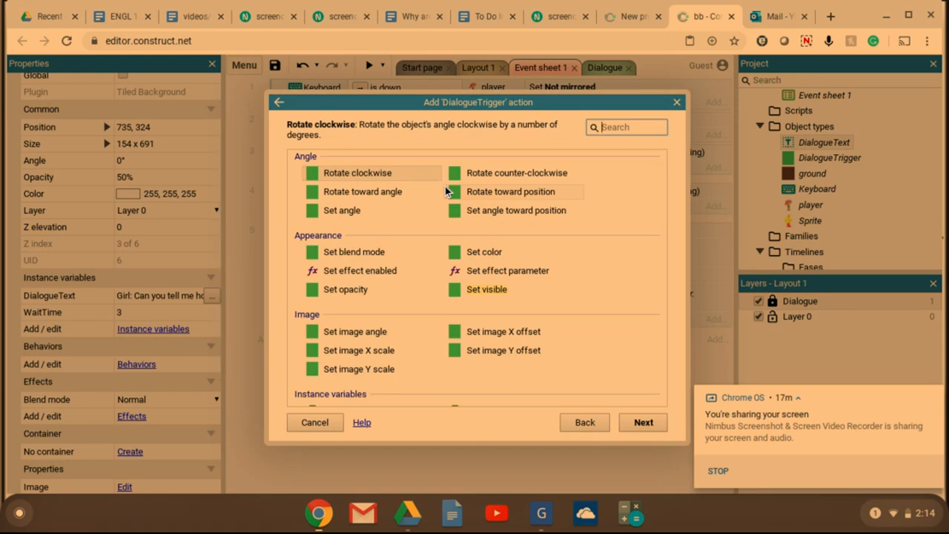
scroll(397, 172, "down", 5)
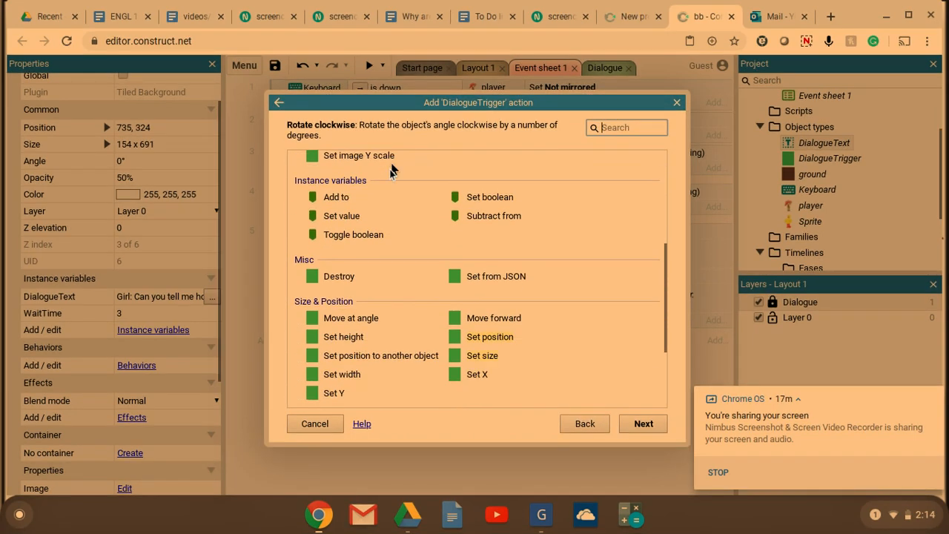
left_click(348, 277)
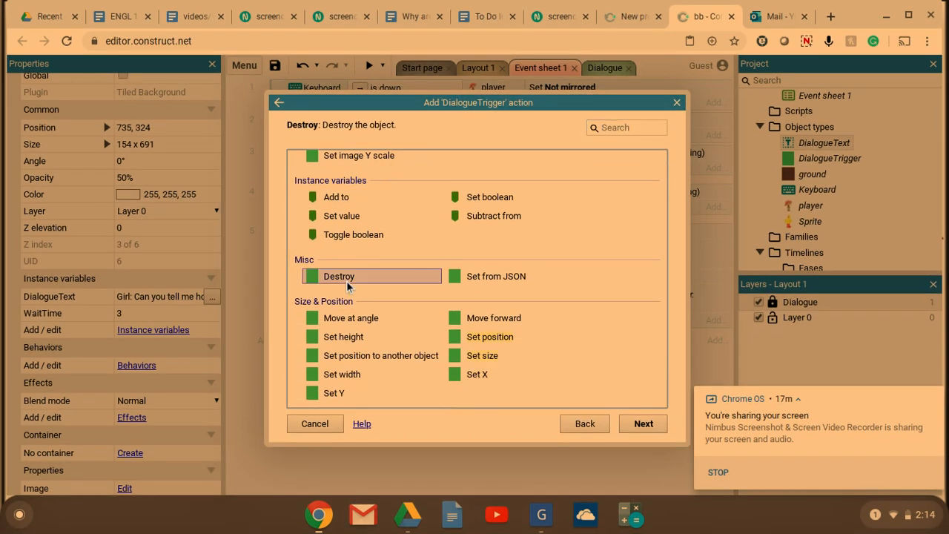
double_click(349, 286)
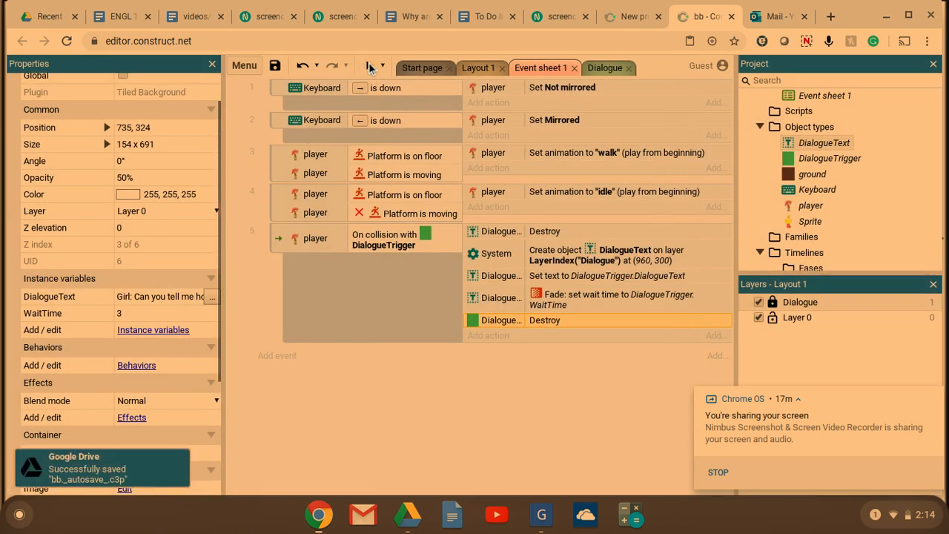
Preview the game and walk the player right into the first two DialogueTrigger walls to test the dialogue.
left_click(369, 66)
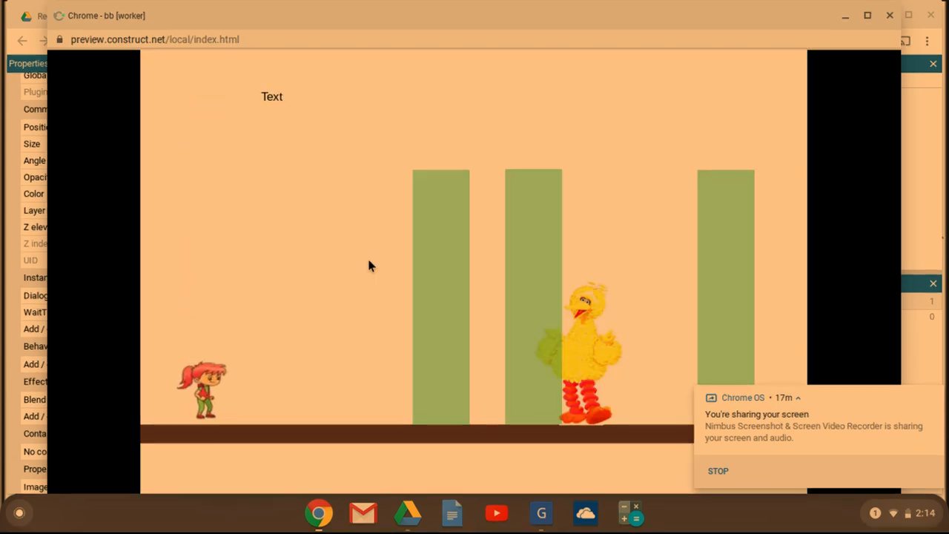
key("Right")
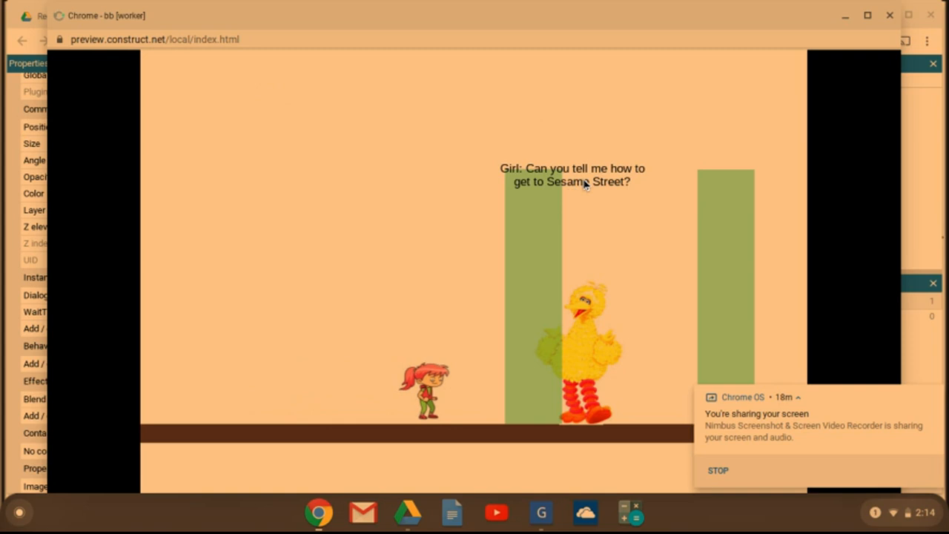
key("Right")
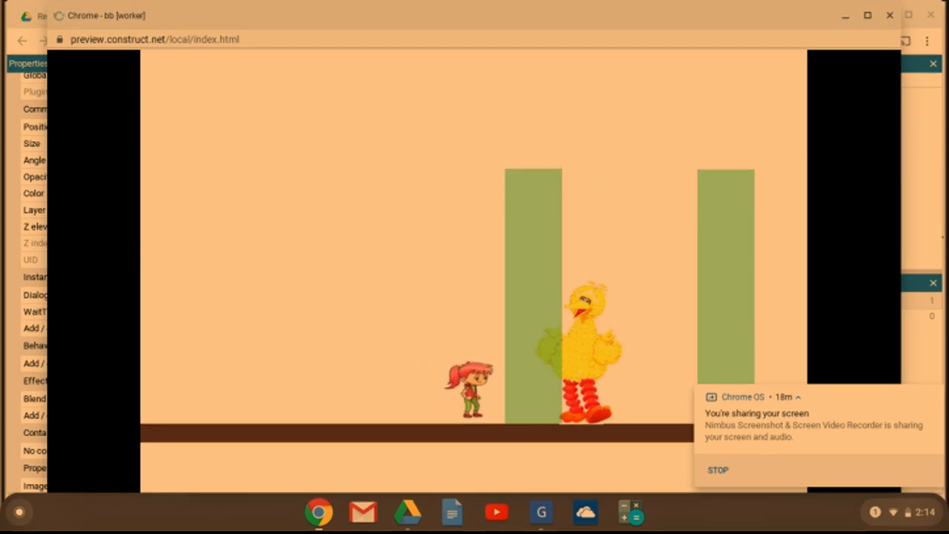
key("Right")
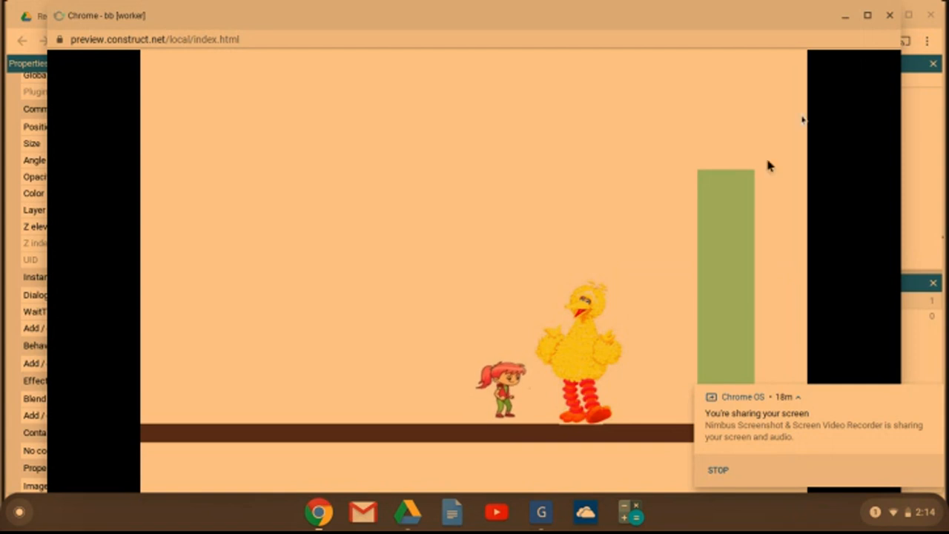
Close the game preview and return to the event sheet.
left_click(889, 15)
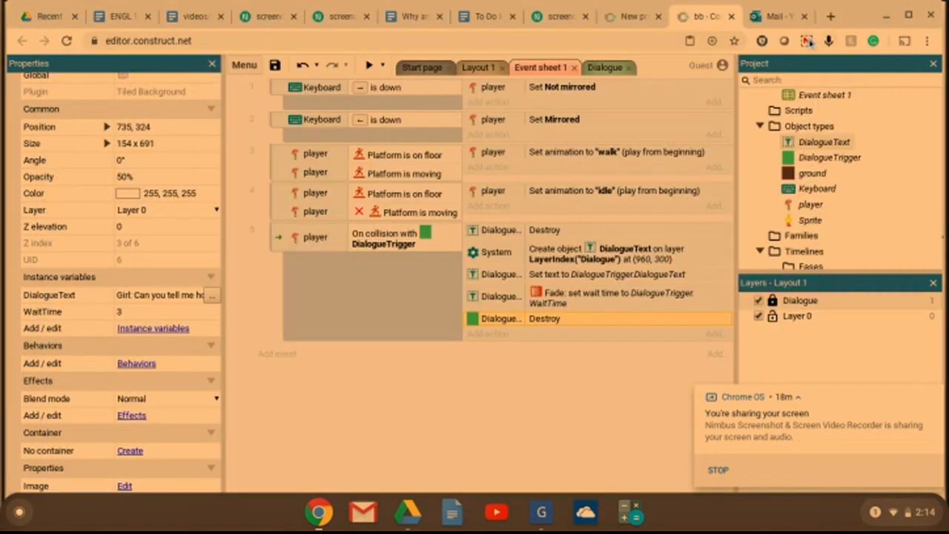
left_click(806, 42)
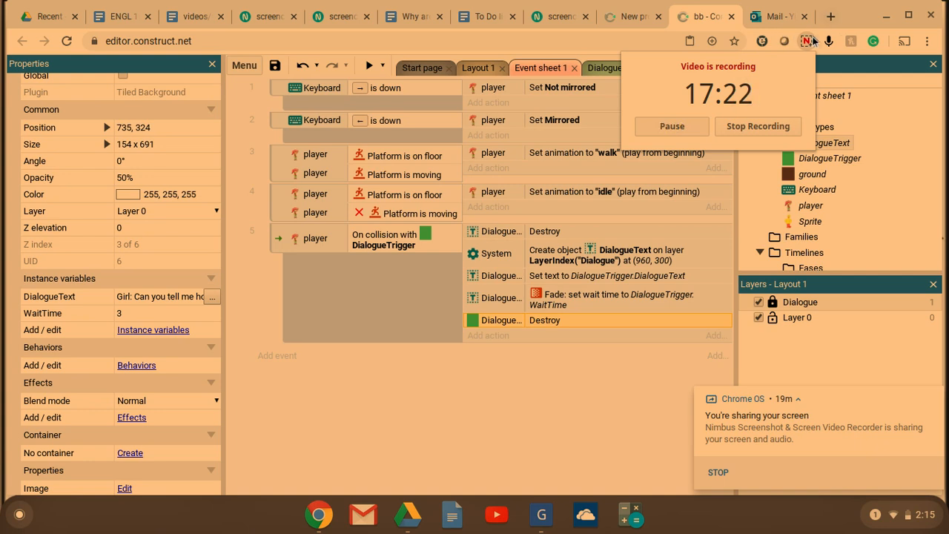
left_click(806, 41)
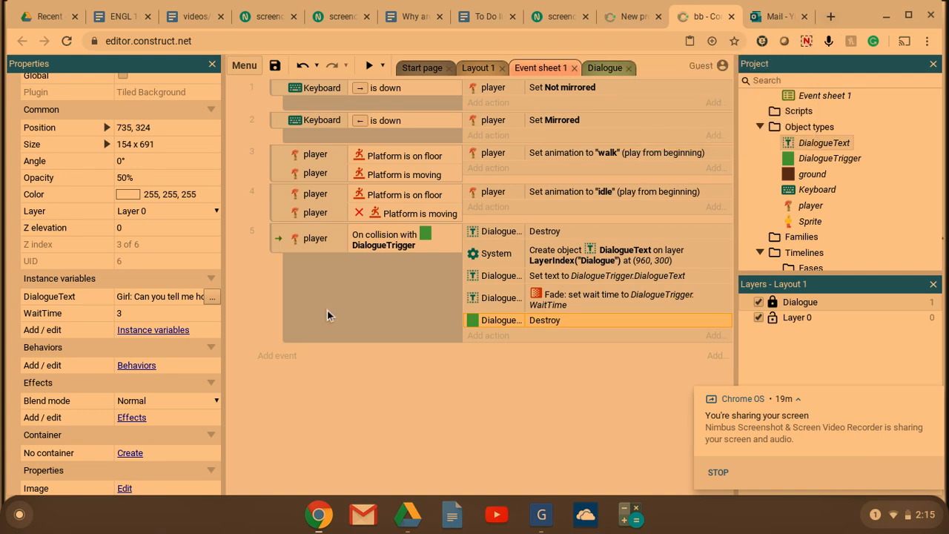
Add a new event with the player condition On collision with another object, choosing Sprite as the object.
left_click(280, 356)
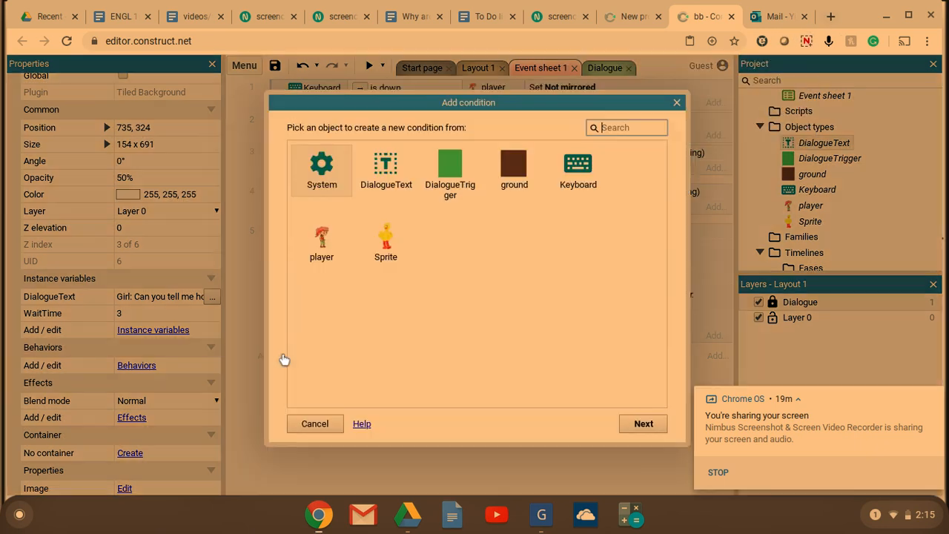
double_click(322, 252)
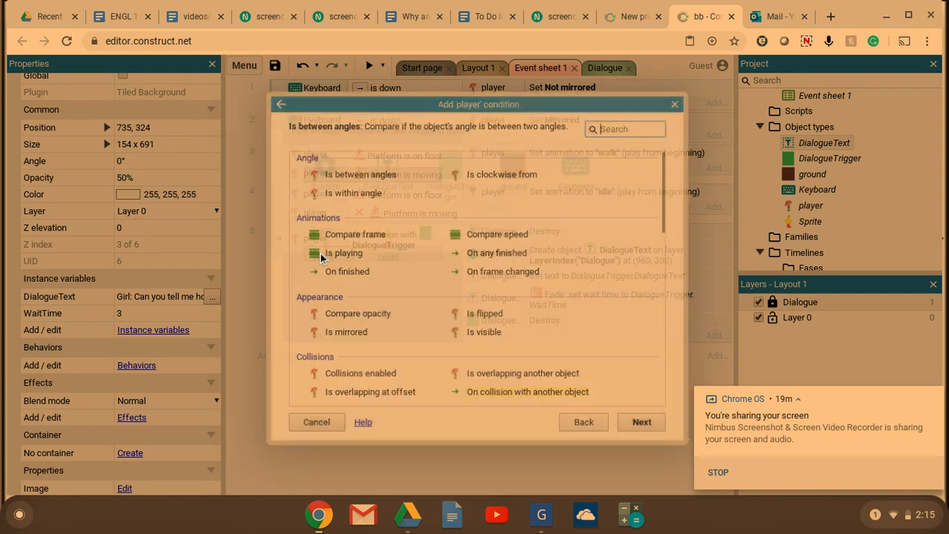
scroll(402, 259, "down", 10)
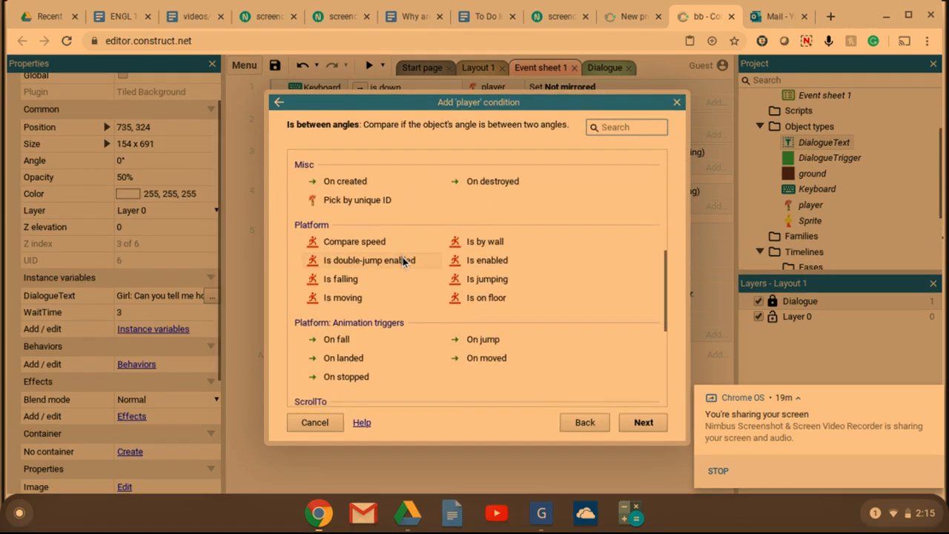
scroll(401, 255, "up", 6)
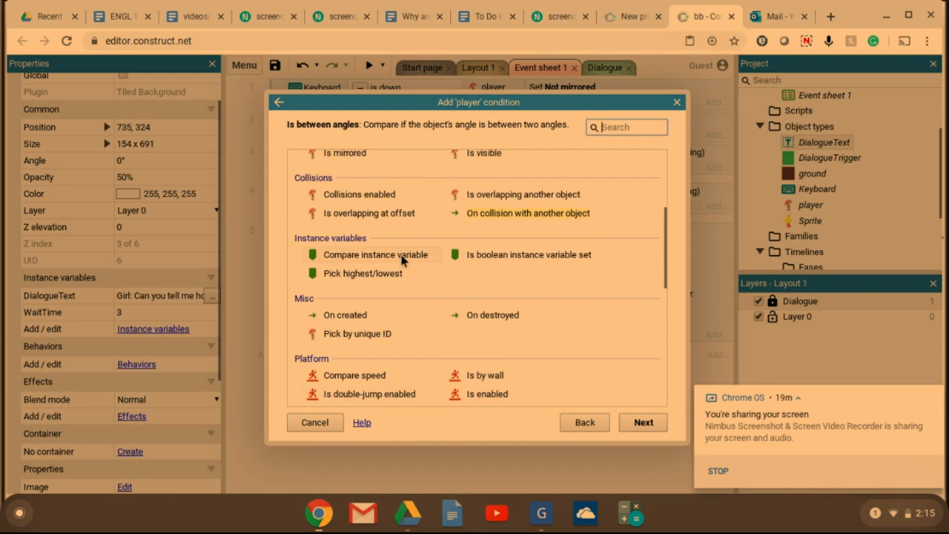
double_click(497, 238)
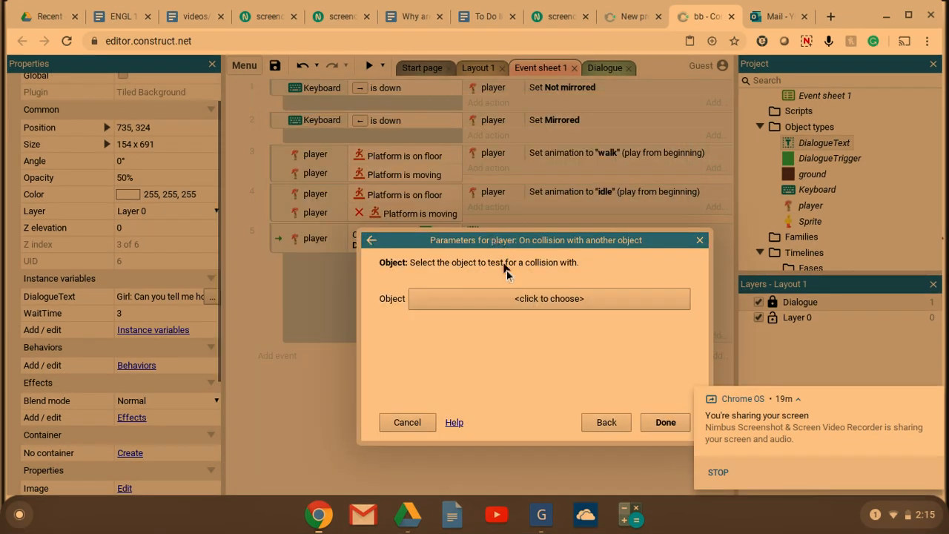
left_click(528, 299)
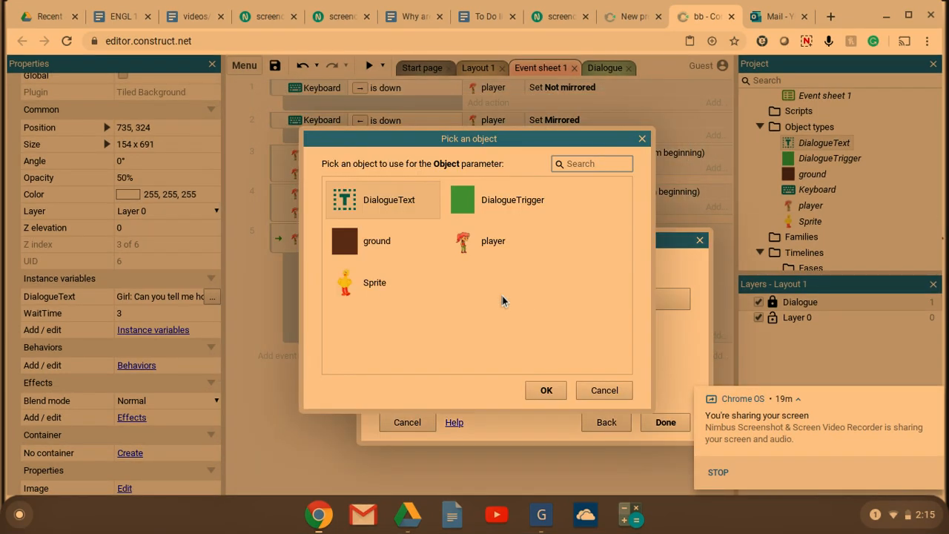
double_click(383, 290)
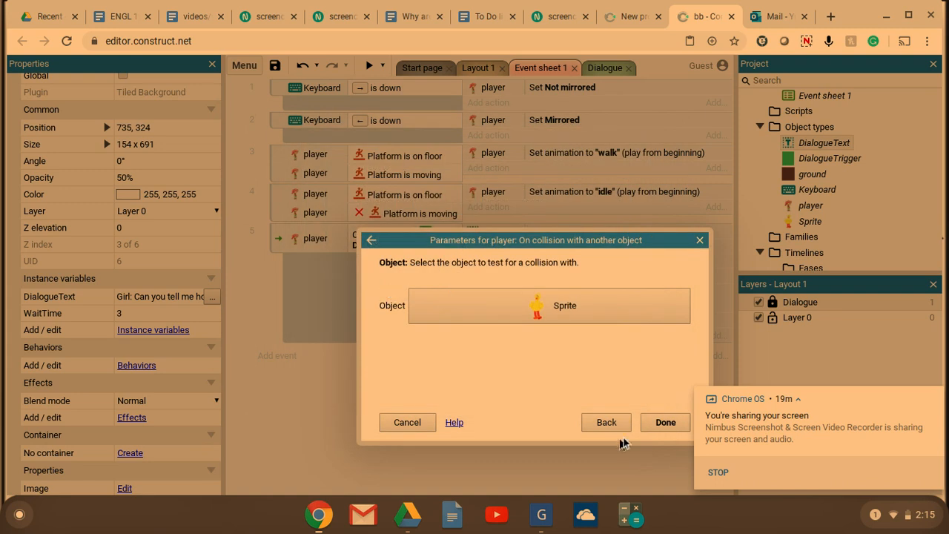
left_click(665, 422)
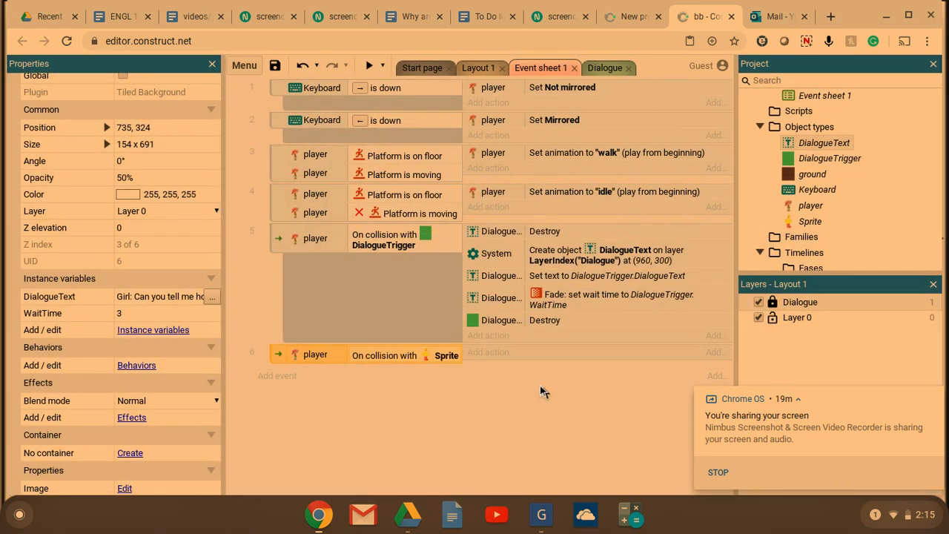
Add a System Wait action of 3 seconds to the player and Sprite collision event.
left_click(491, 353)
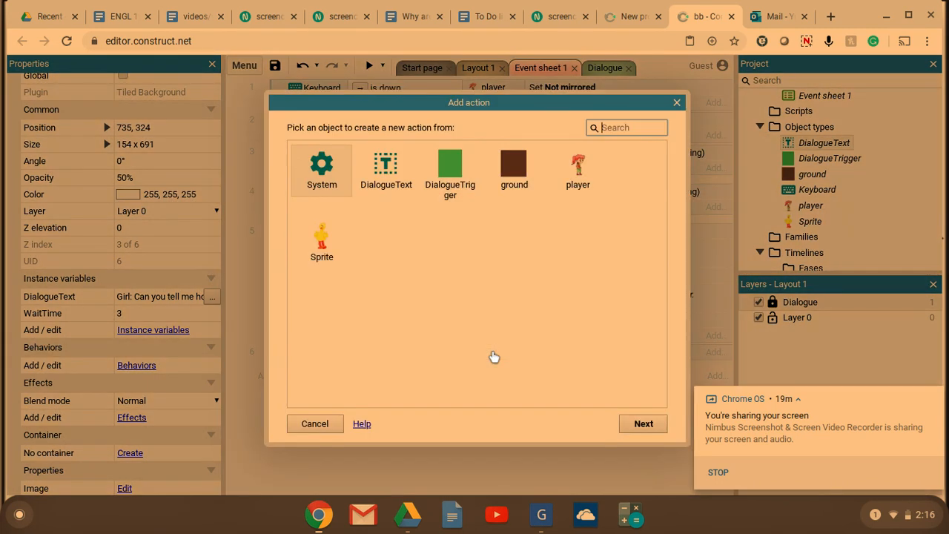
double_click(336, 172)
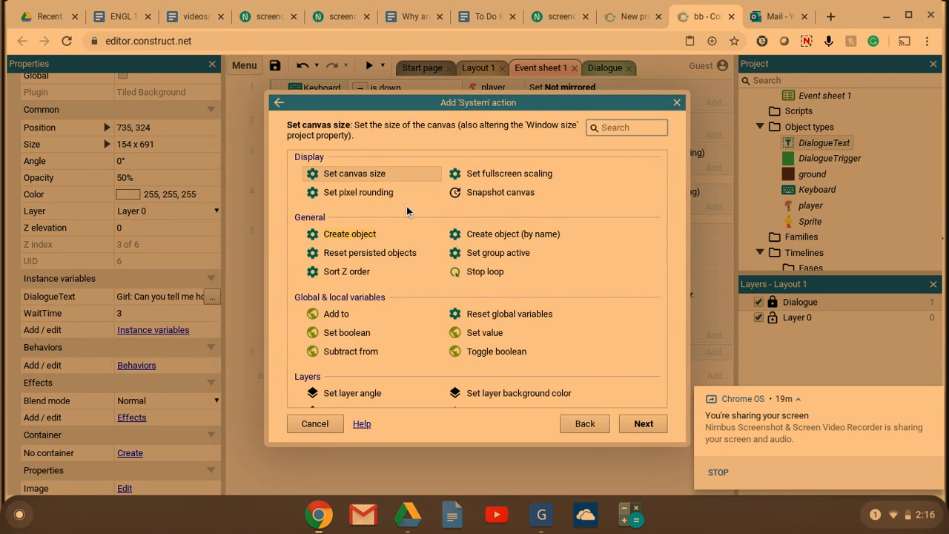
scroll(406, 205, "down", 10)
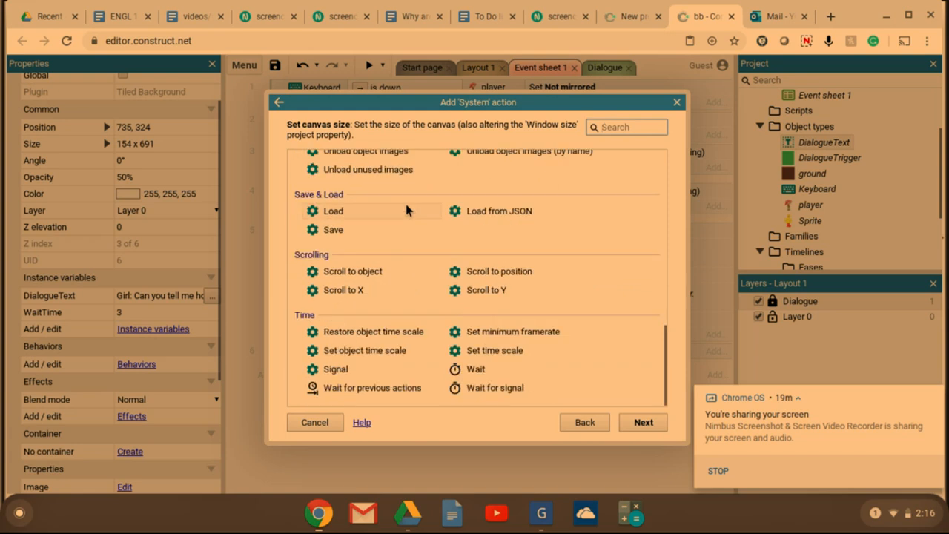
double_click(475, 368)
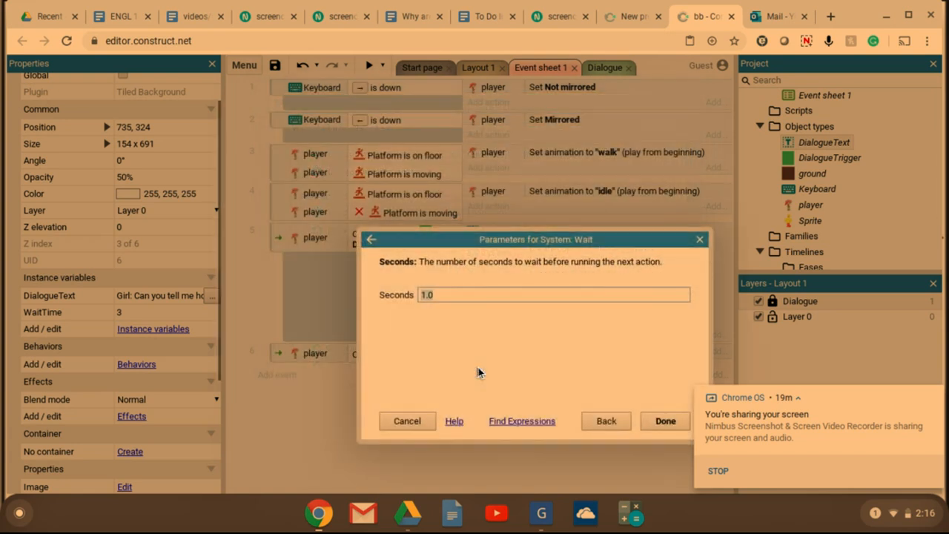
type("3")
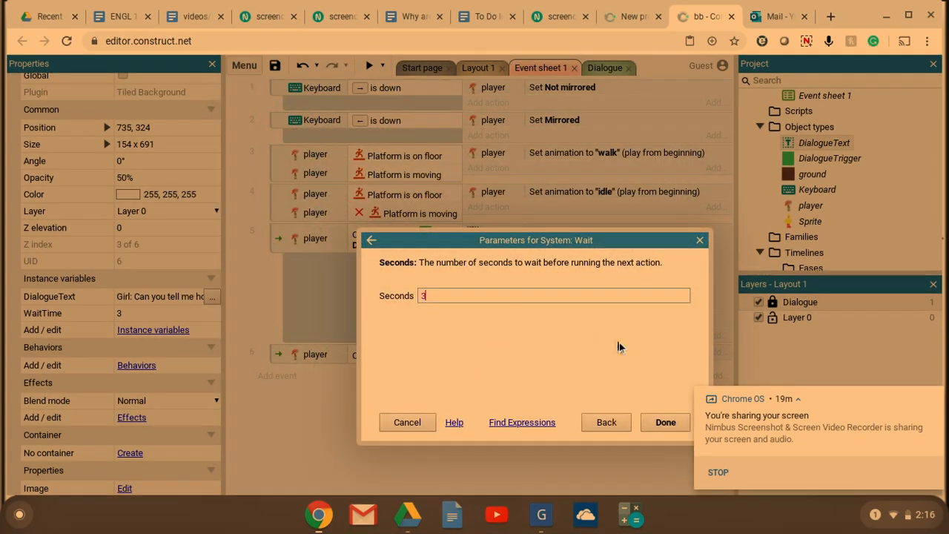
left_click(665, 423)
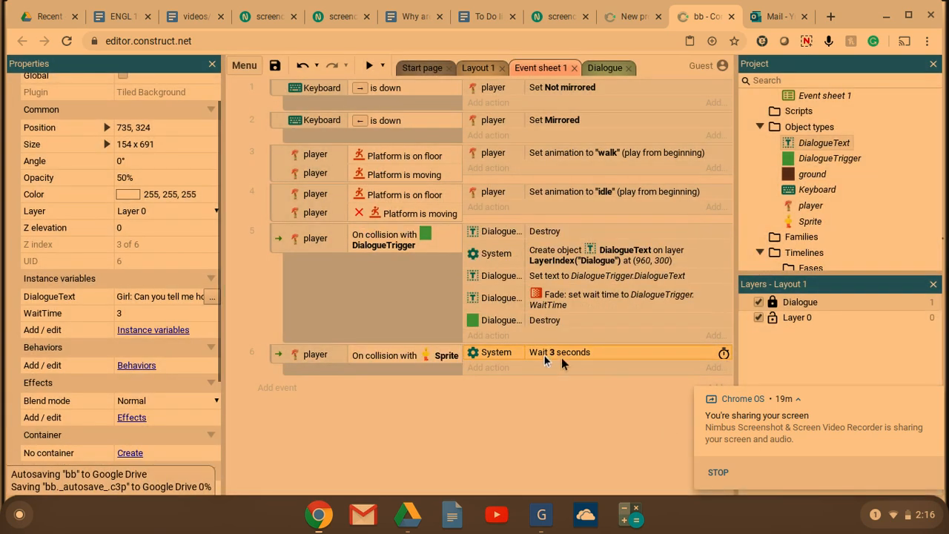
Add a Destroy action for Sprite after the wait in the Sprite collision event.
left_click(488, 368)
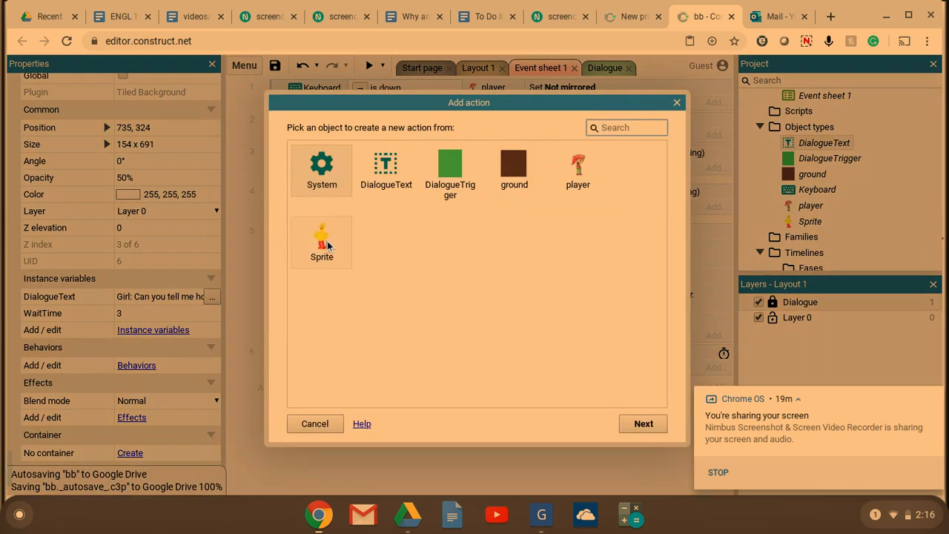
left_click(327, 245)
double_click(328, 245)
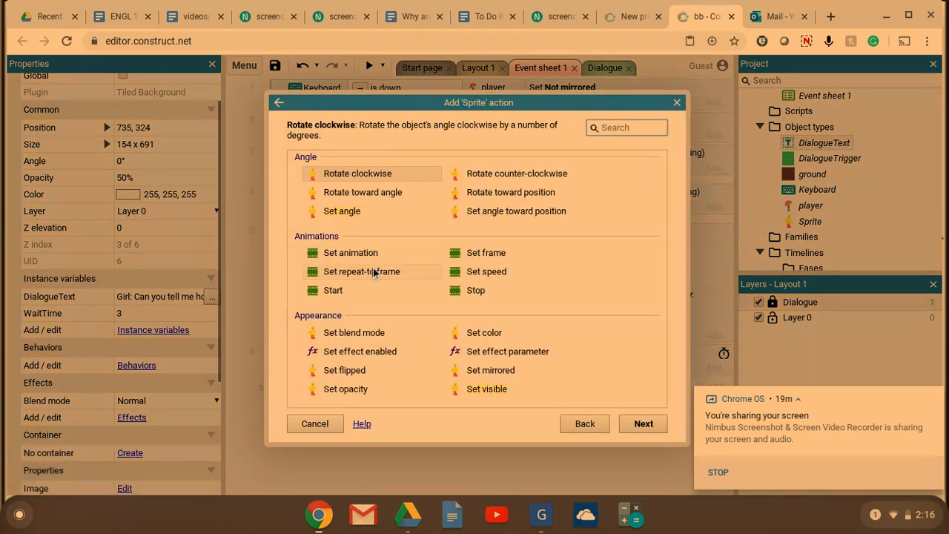
scroll(355, 263, "down", 4)
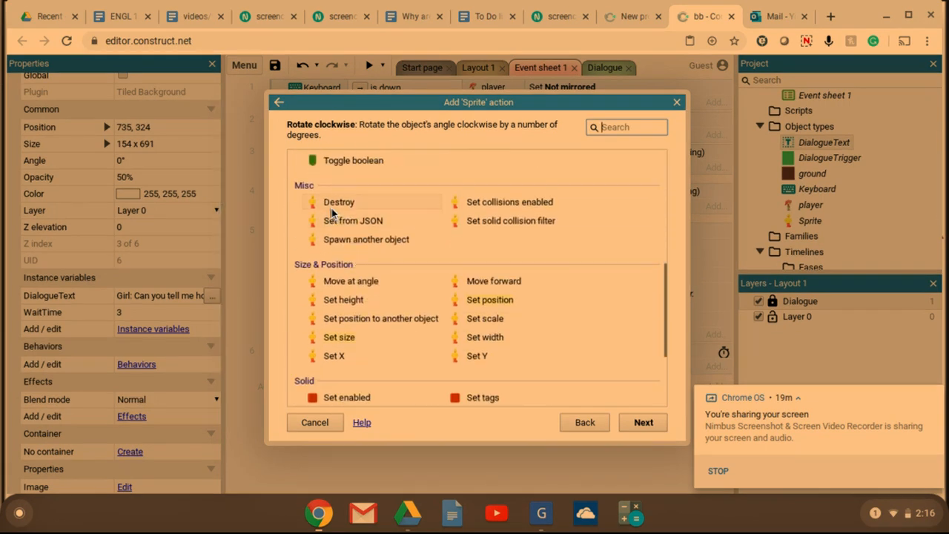
left_click(331, 206)
double_click(333, 206)
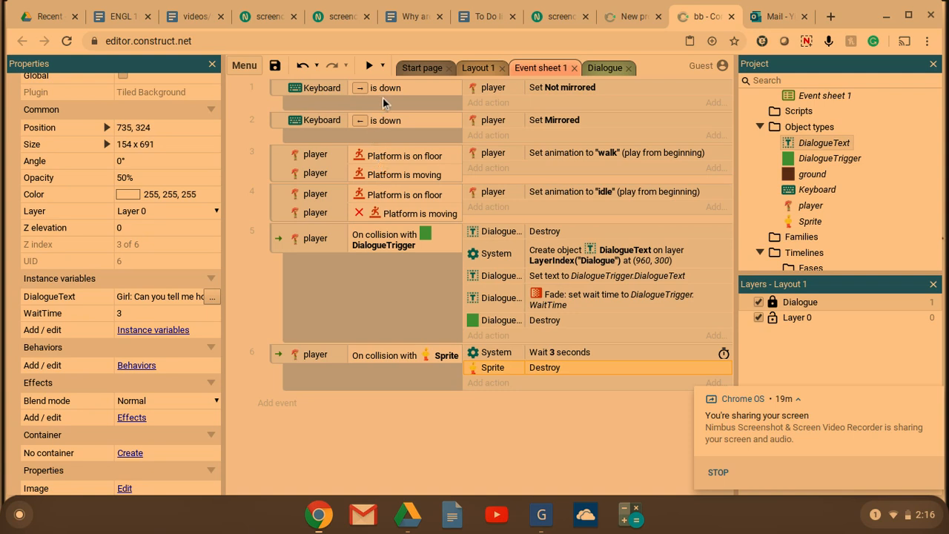
Preview the game, walking the player right through all three dialogue walls and past Big Bird's spot, and close the preview.
left_click(369, 65)
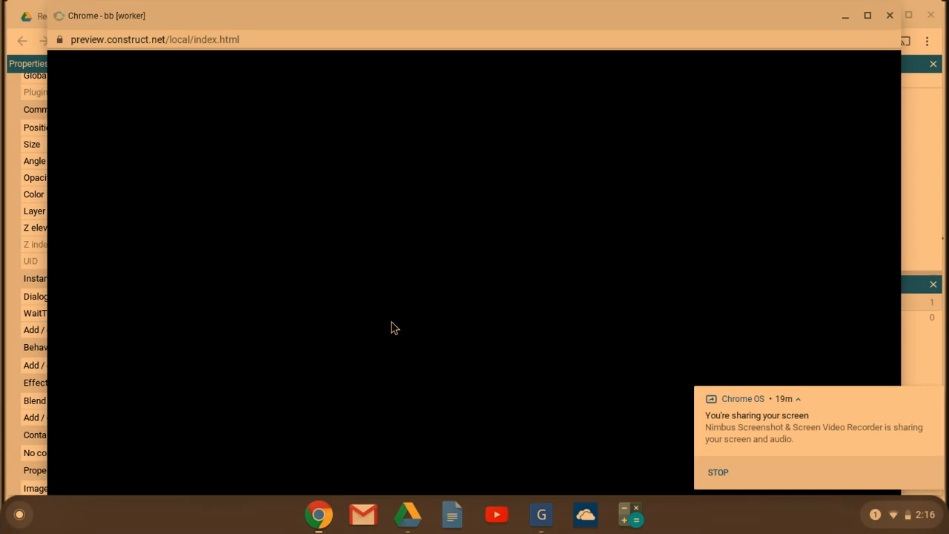
key("Right")
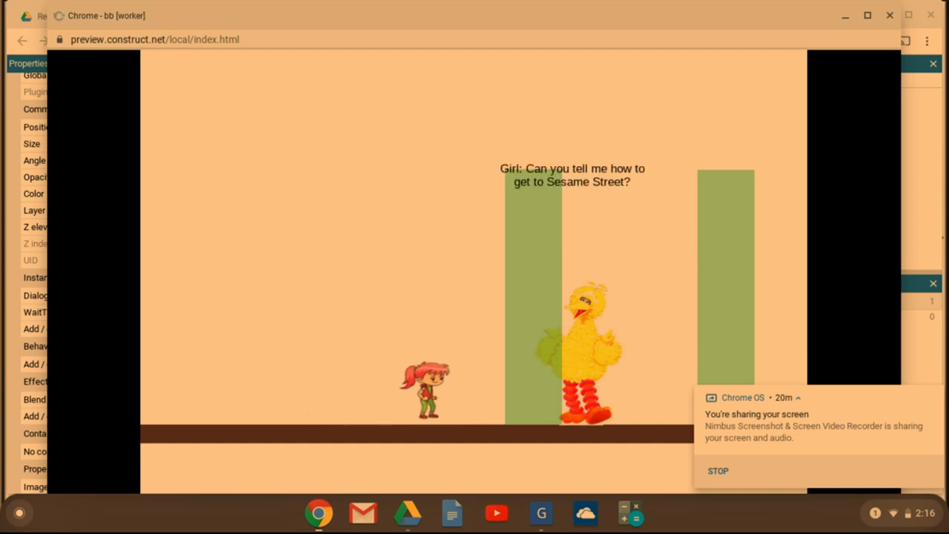
key("Right")
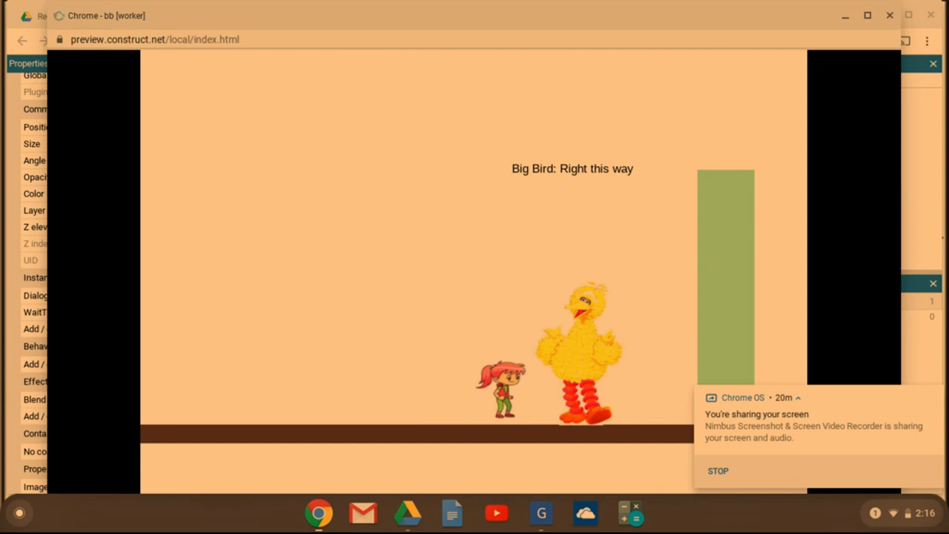
key("Right")
key("Right")
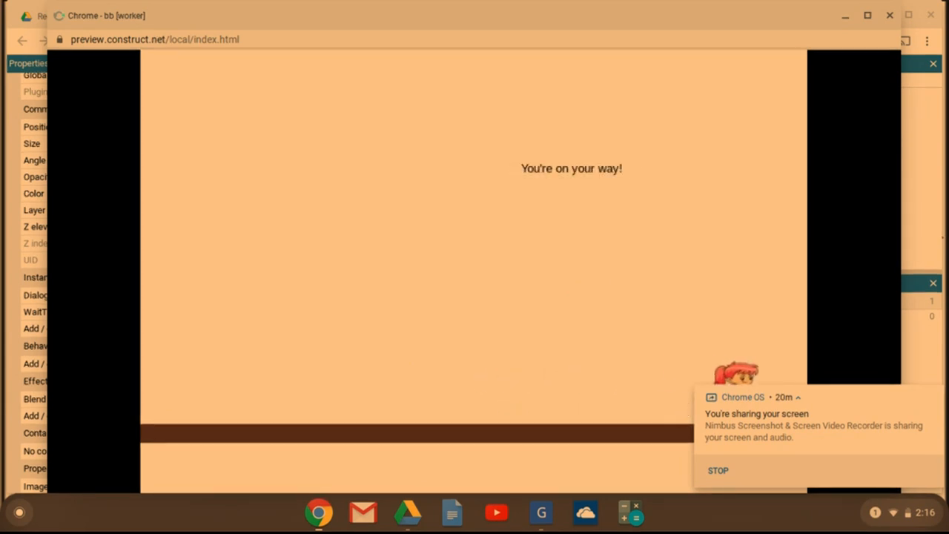
key("Right")
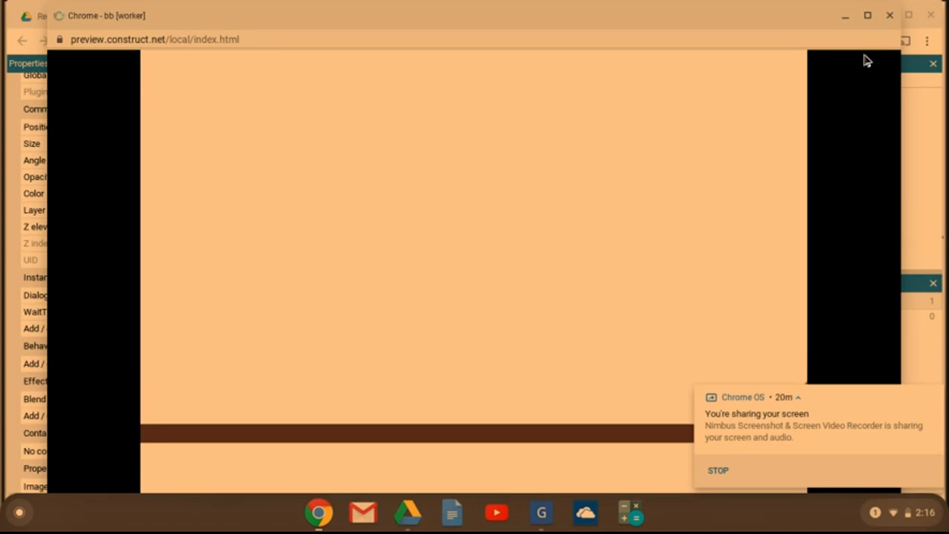
left_click(890, 16)
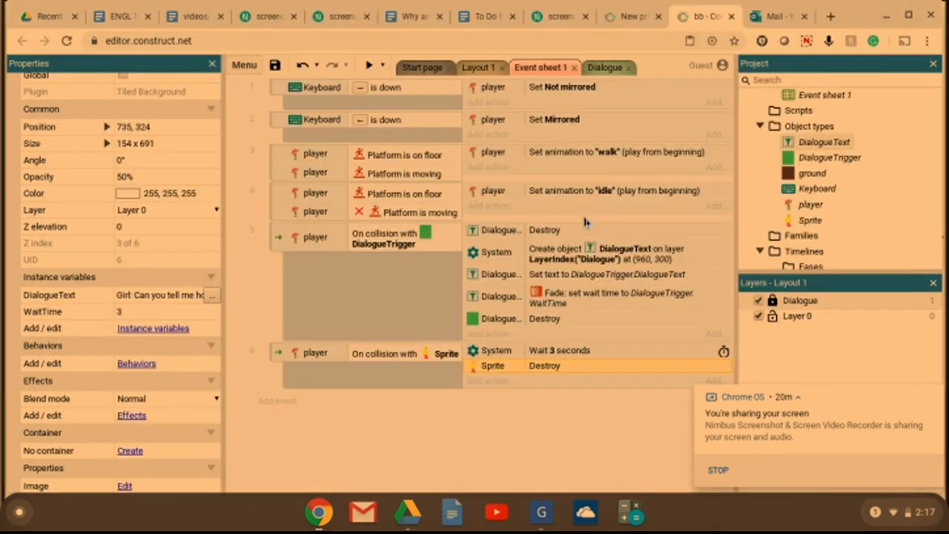
Set the opacity of the first DialogueTrigger wall in Layout 1 to 0%.
left_click(475, 67)
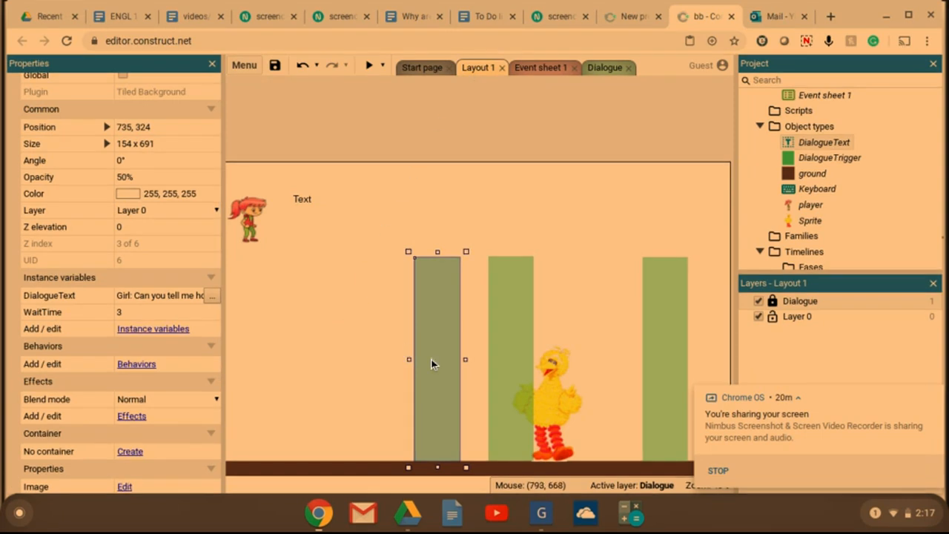
left_click(126, 177)
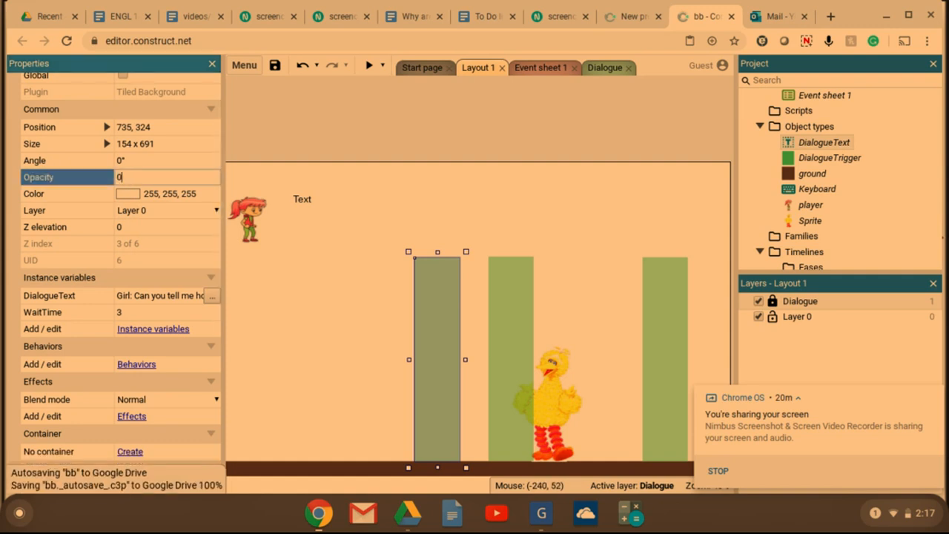
type("0")
key("Tab")
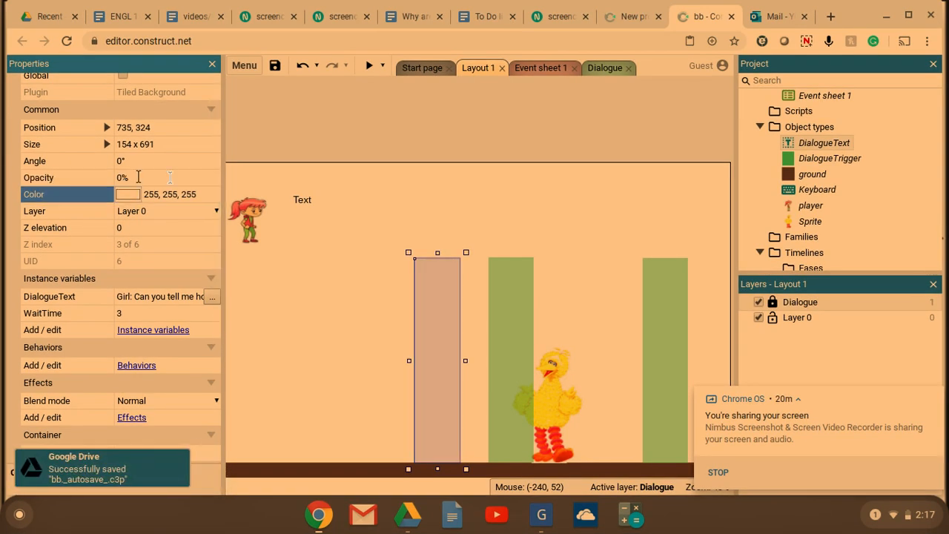
Set the opacity of the second DialogueTrigger wall, overlapping Big Bird, to 0% and select the third wall.
left_click(521, 316)
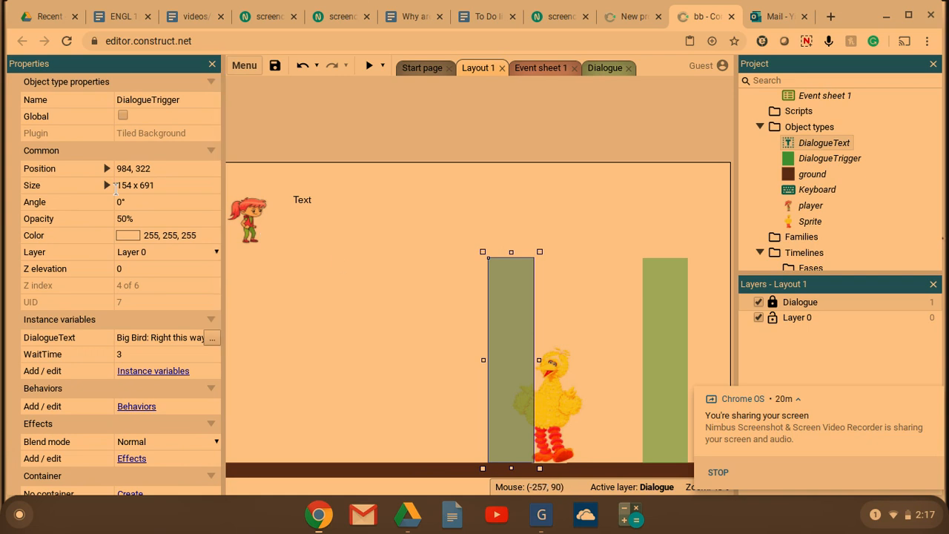
left_click(379, 253)
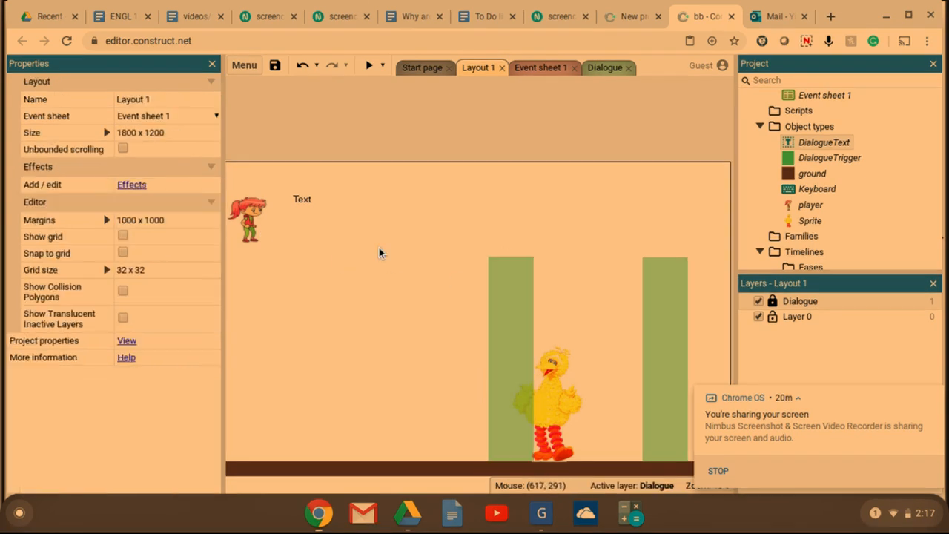
left_click(499, 295)
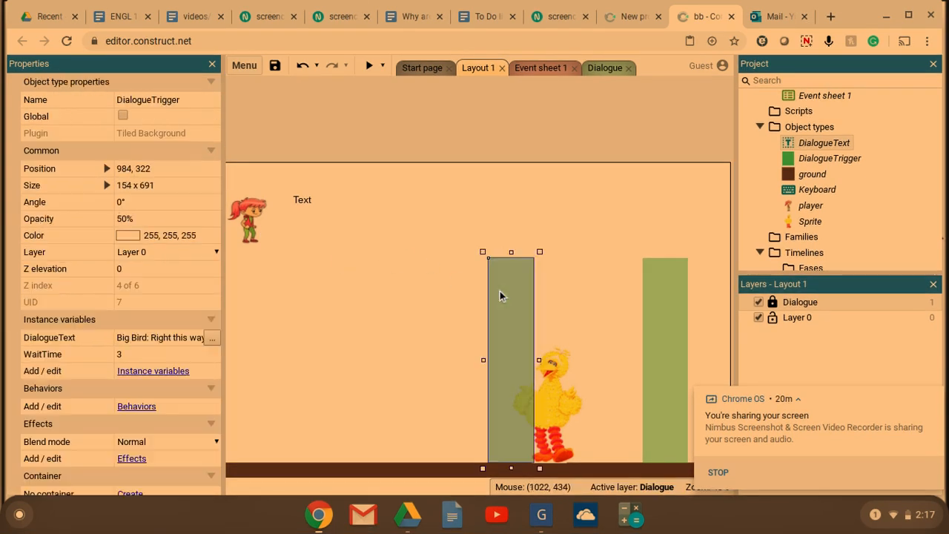
left_click(148, 218)
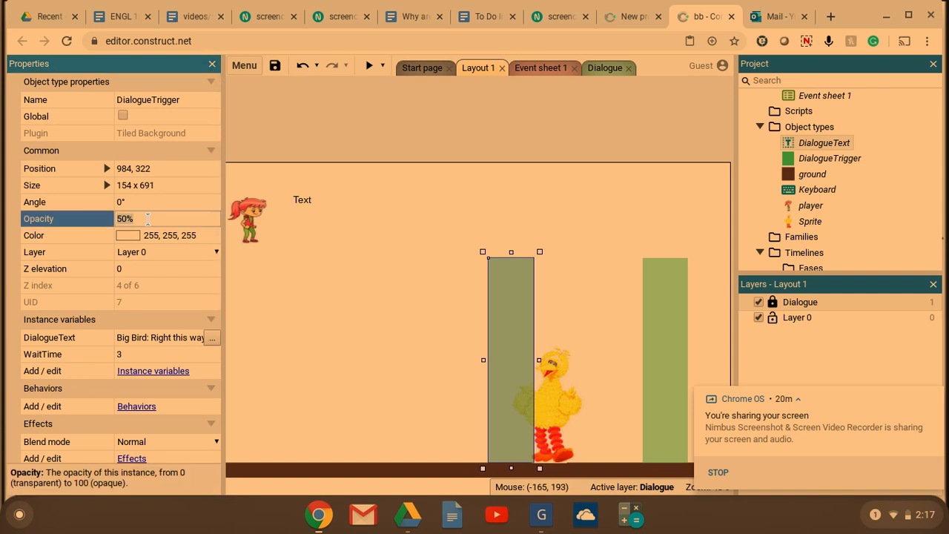
left_click(674, 334)
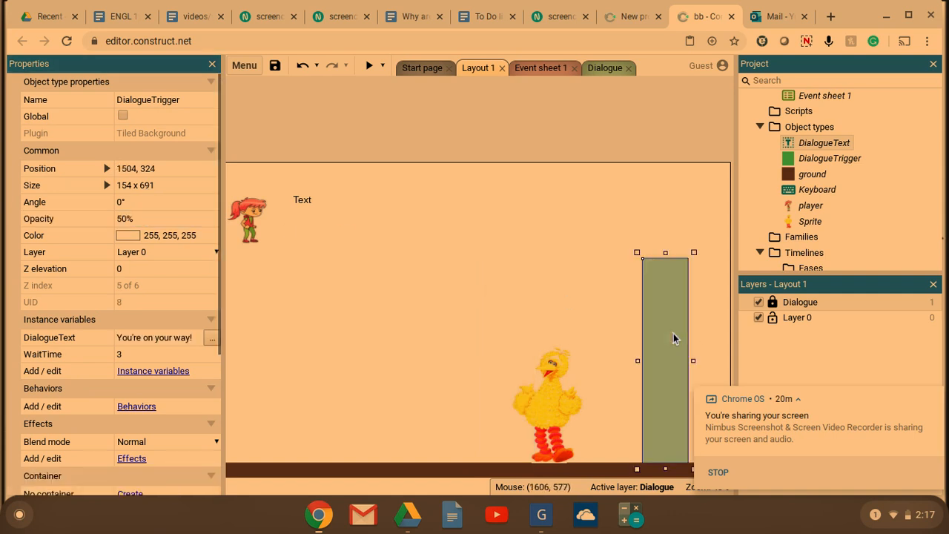
Set the opacity of the third DialogueTrigger wall, beyond Big Bird, to 0% and deselect it.
left_click(143, 202)
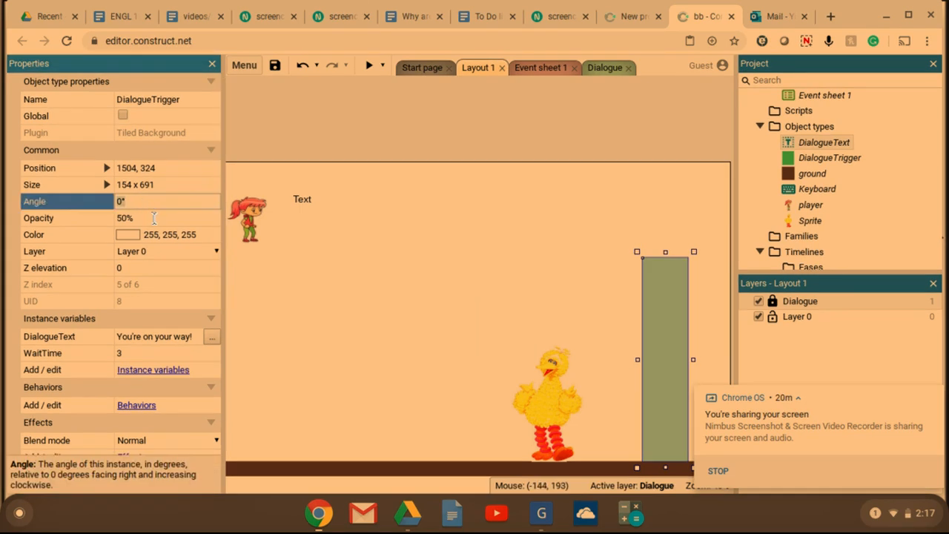
left_click(154, 218)
type("0")
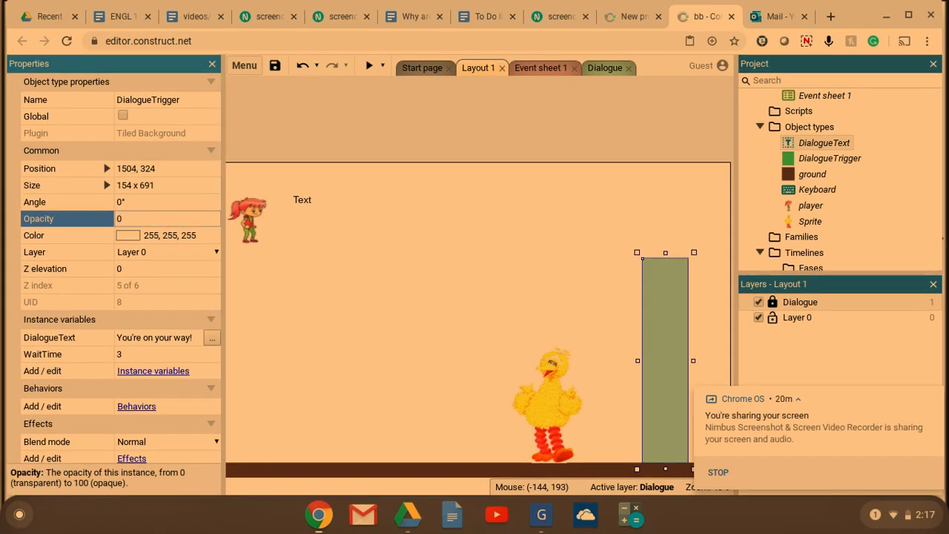
key("Return")
key("Tab")
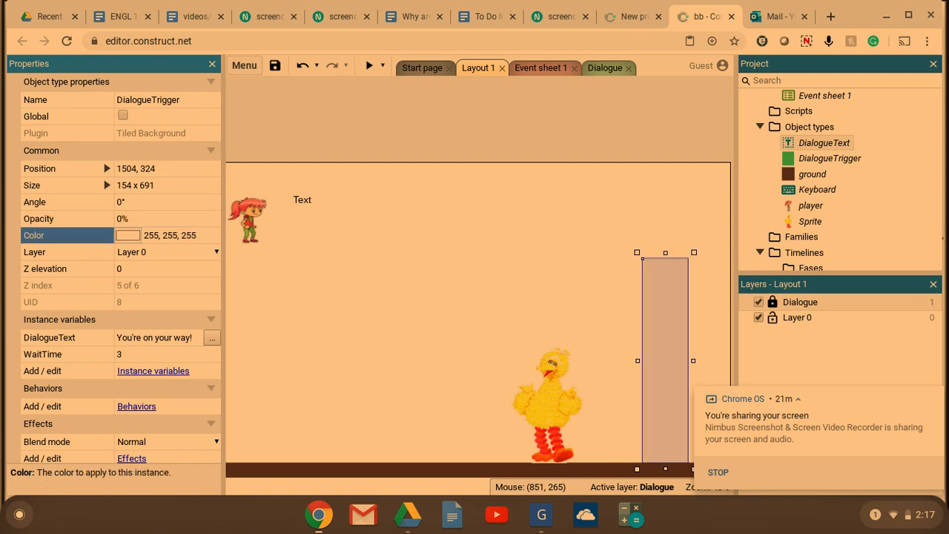
left_click(302, 210)
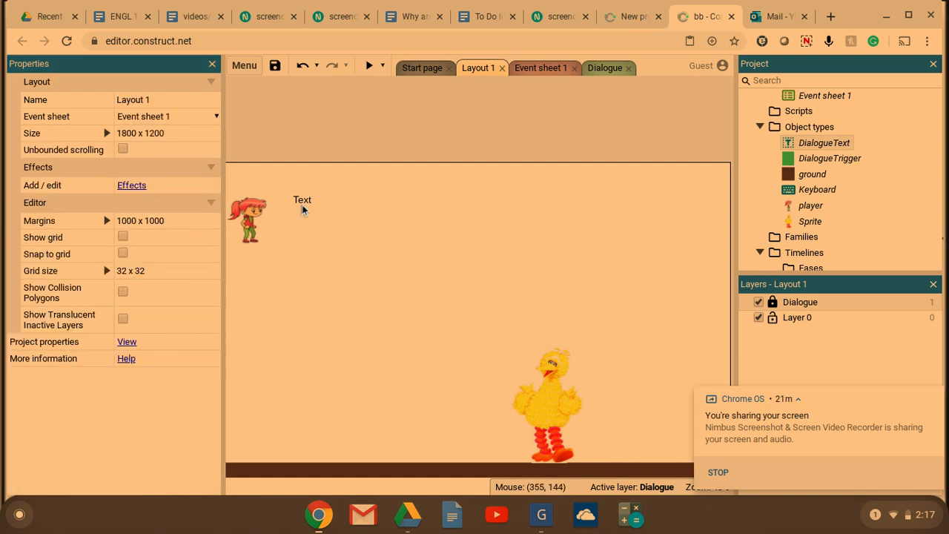
Clear the placeholder text of the DialogueText object in the Dialogue layout so its text is empty.
left_click(605, 68)
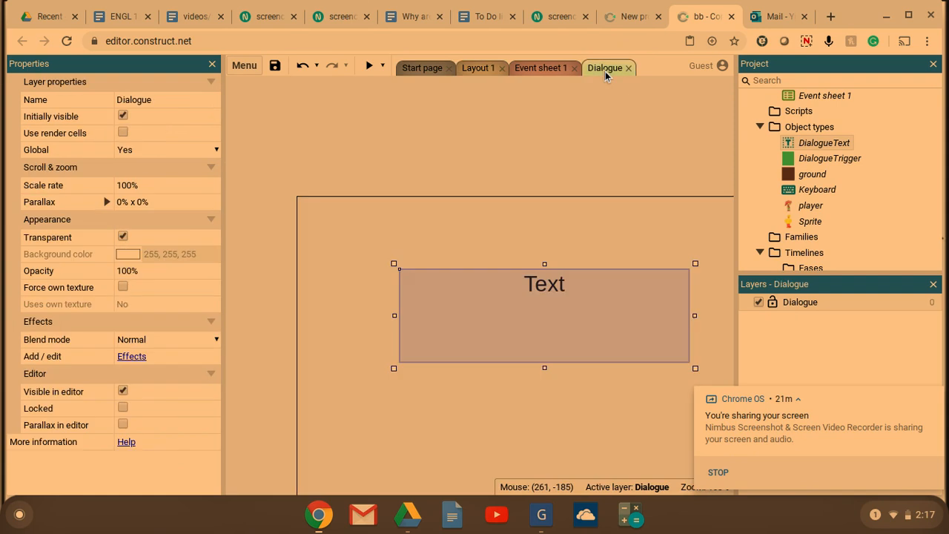
left_click(549, 297)
double_click(539, 291)
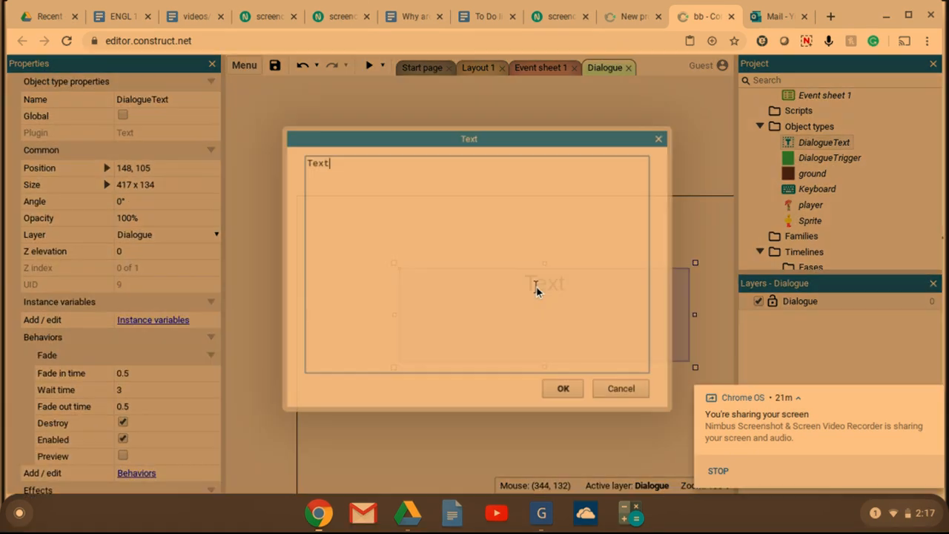
key("BackSpace")
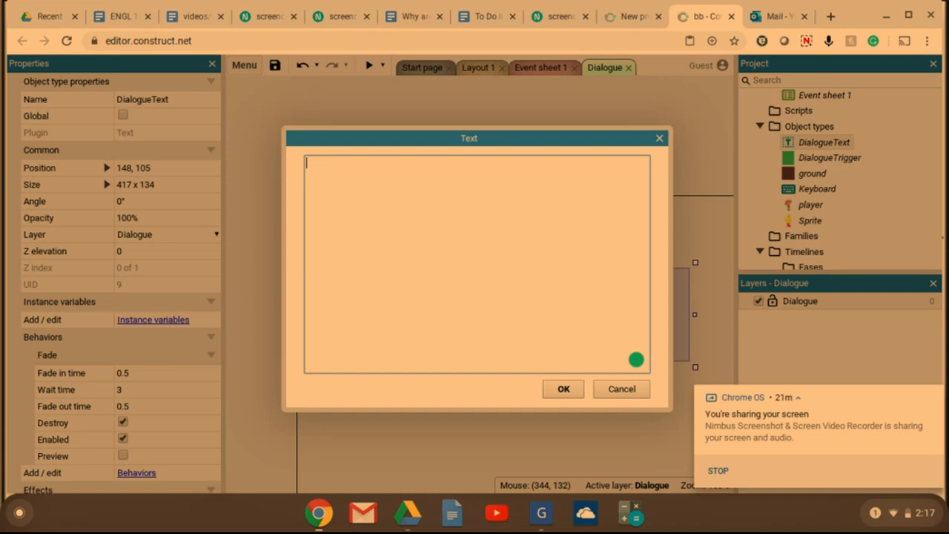
left_click(560, 388)
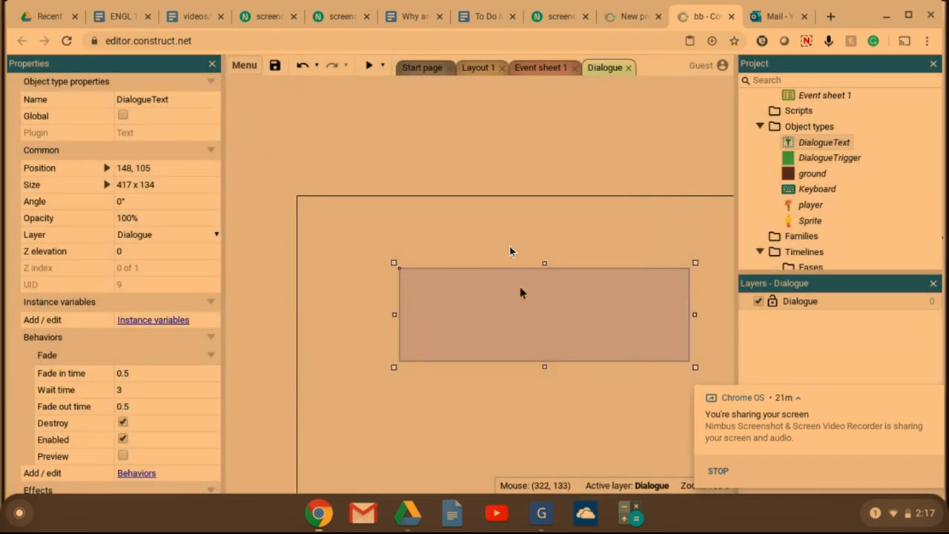
Preview Layout 1, walking the player right through the three invisible dialogue walls and past Big Bird to the far end.
left_click(479, 69)
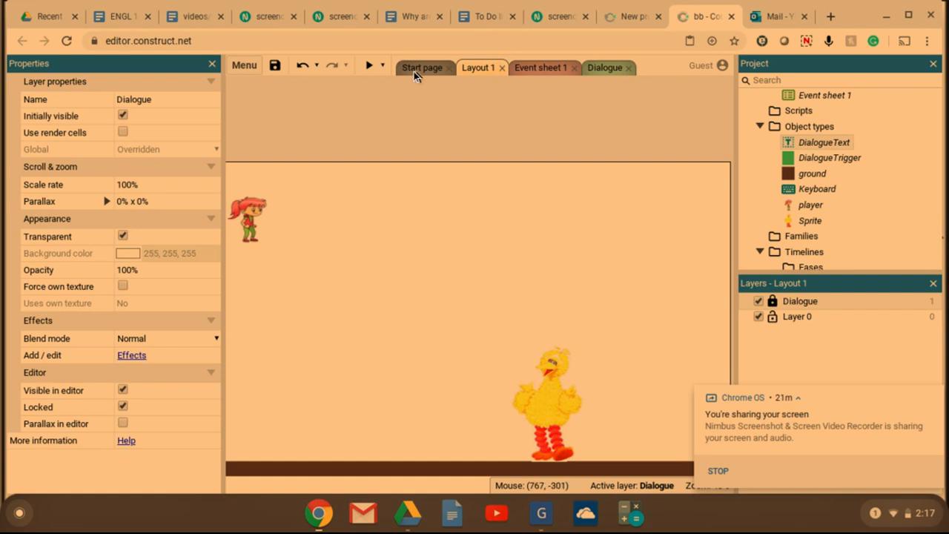
left_click(370, 66)
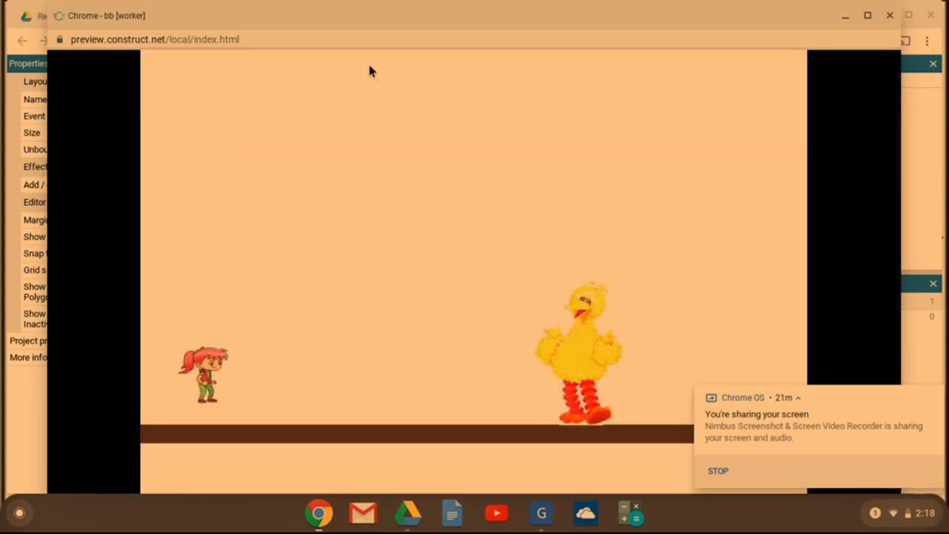
key("Right")
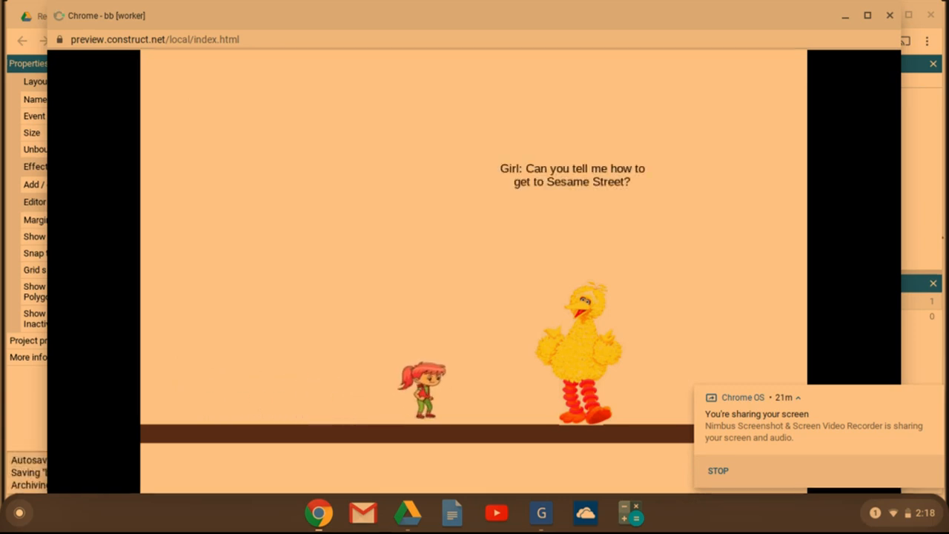
key("Right")
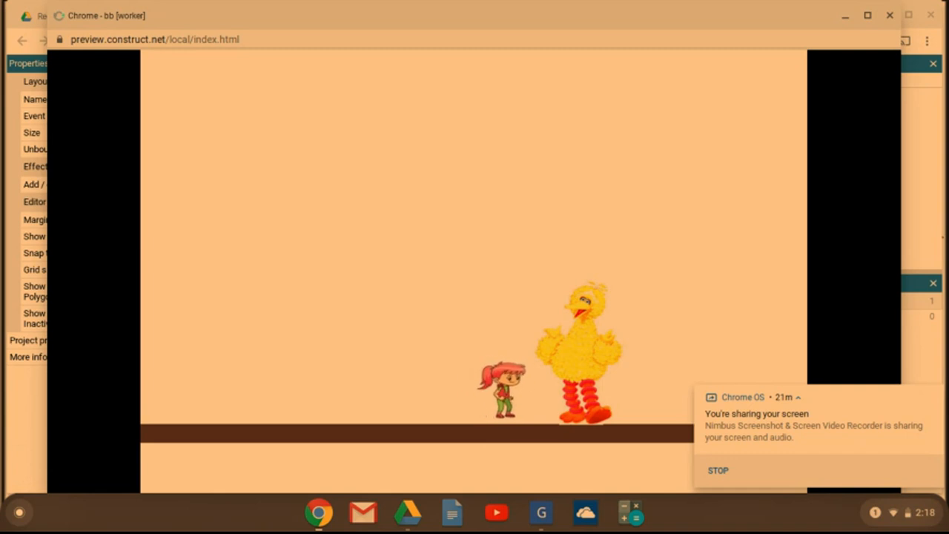
key("Right")
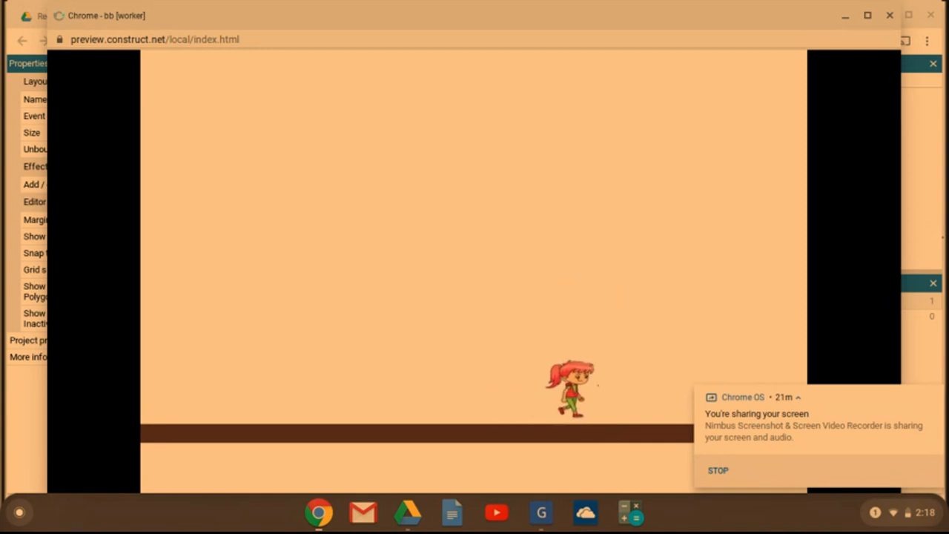
key("Right")
key("Right")
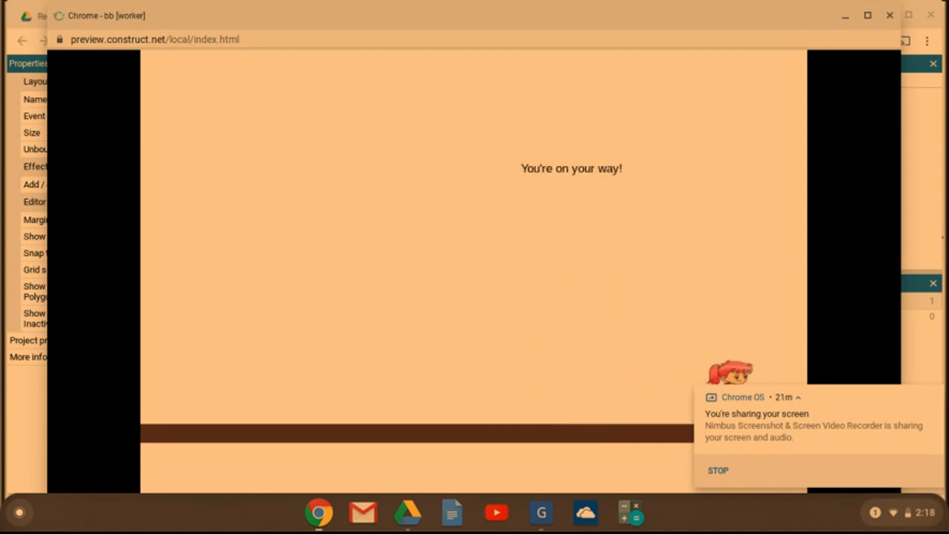